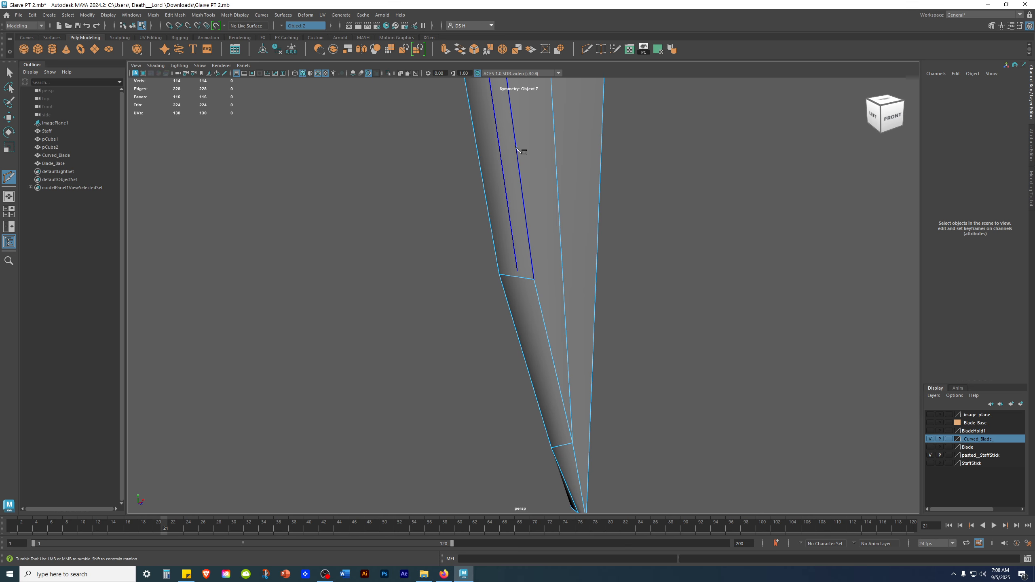
Cut a new edge across the blade's lower section with Multi-Cut, placing points along the faces while orbiting.
{"action": "left_click", "coordinate": [515, 140]}
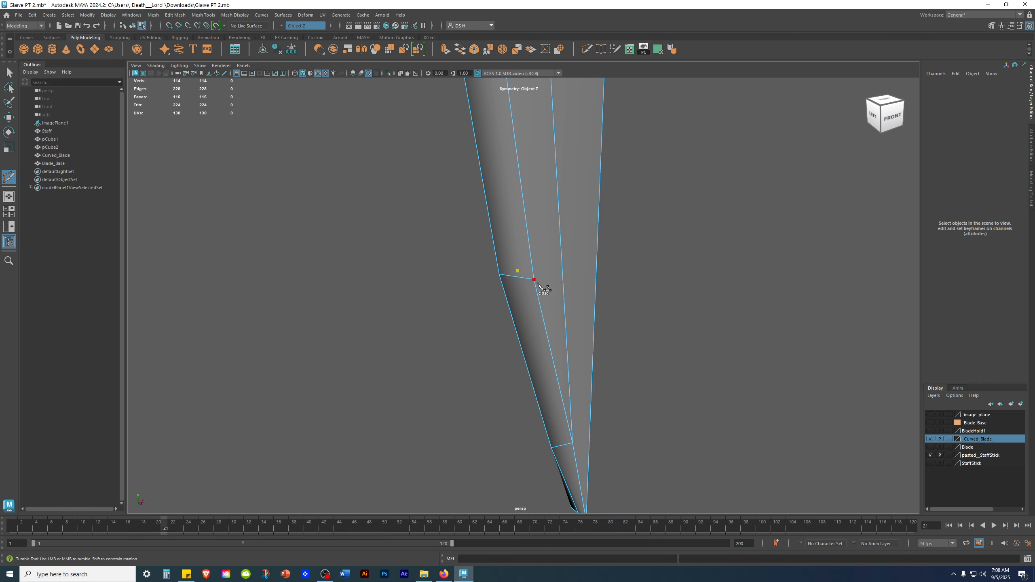
{"action": "left_click_drag", "start_coordinate": [566, 290], "coordinate": [607, 304], "text": "alt"}
{"action": "mouse_move", "coordinate": [564, 265]}
{"action": "left_mouse_down", "text": "alt"}
{"action": "mouse_move", "coordinate": [572, 265]}
{"action": "mouse_move", "coordinate": [552, 276]}
{"action": "left_mouse_up", "text": "alt"}
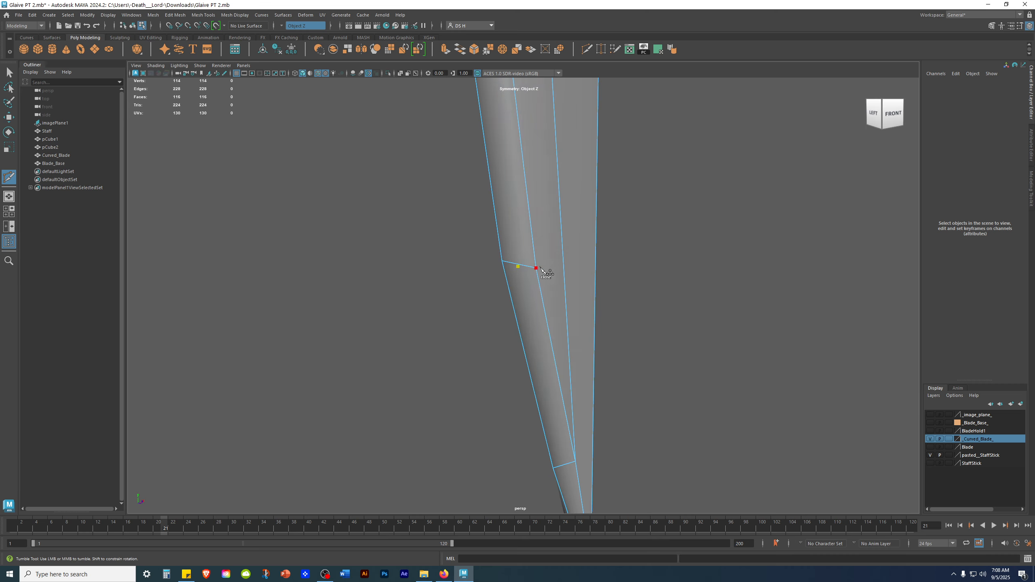
{"action": "left_click_drag", "start_coordinate": [793, 354], "coordinate": [577, 226], "text": "alt"}
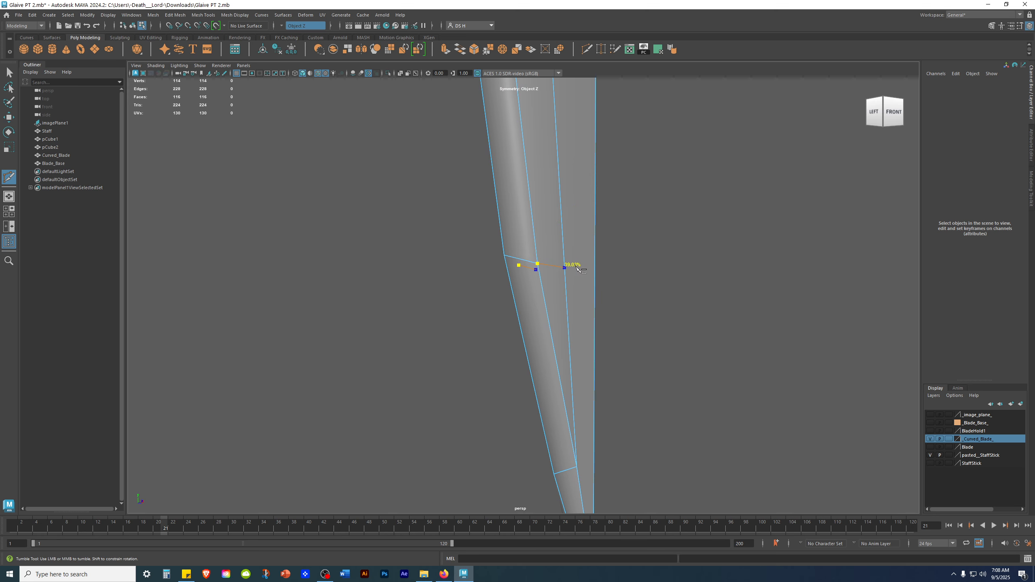
{"action": "left_click_drag", "start_coordinate": [714, 314], "coordinate": [647, 277], "text": "alt"}
{"action": "mouse_move", "coordinate": [607, 230]}
{"action": "left_mouse_down", "text": "alt"}
{"action": "mouse_move", "coordinate": [557, 241]}
{"action": "mouse_move", "coordinate": [649, 236]}
{"action": "mouse_move", "coordinate": [599, 228]}
{"action": "left_mouse_up", "text": "alt"}
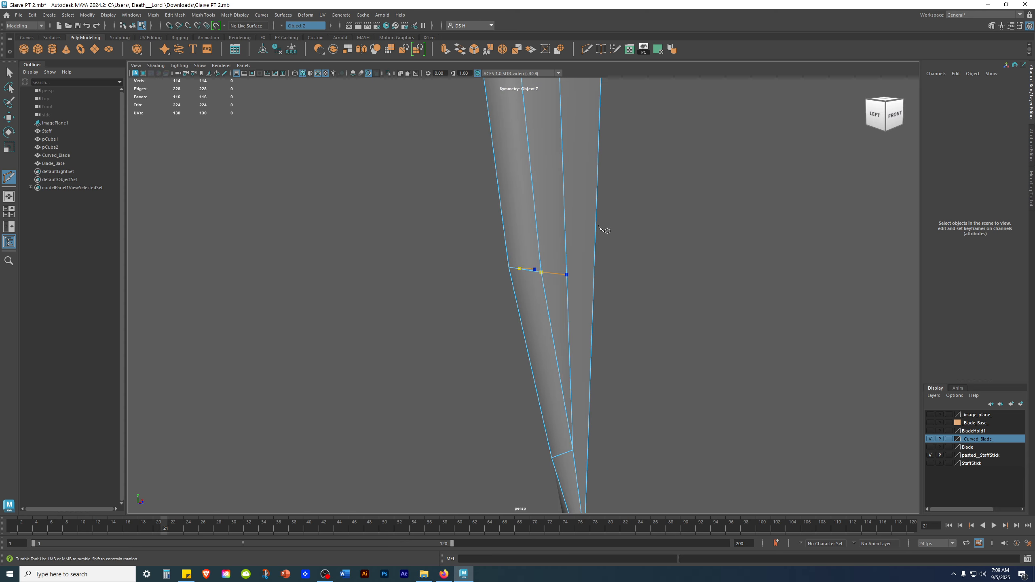
{"action": "mouse_move", "coordinate": [700, 240]}
{"action": "left_mouse_down", "text": "alt"}
{"action": "mouse_move", "coordinate": [711, 245]}
{"action": "mouse_move", "coordinate": [603, 240]}
{"action": "mouse_move", "coordinate": [619, 240]}
{"action": "mouse_move", "coordinate": [611, 238]}
{"action": "left_mouse_up", "text": "alt"}
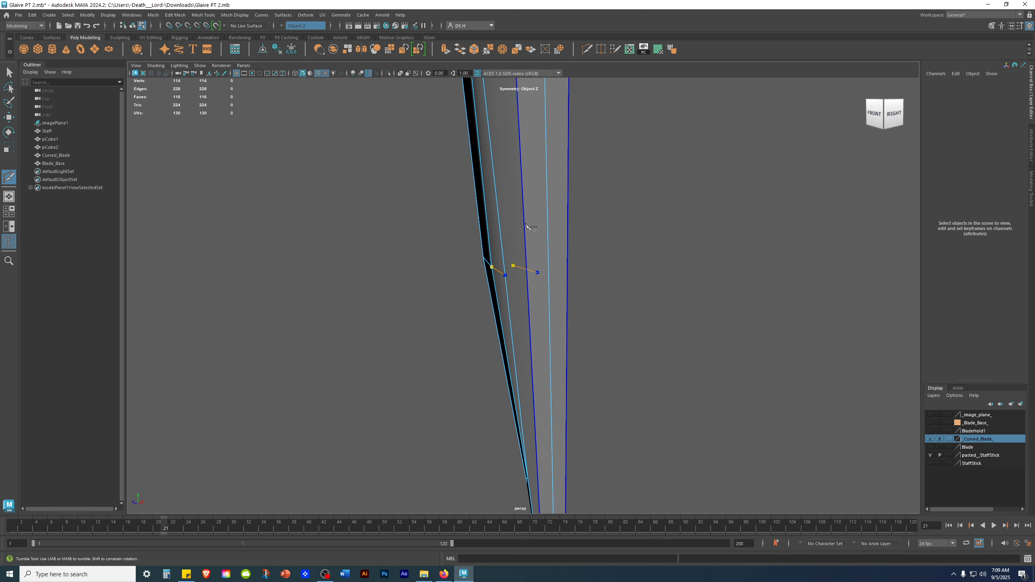
{"action": "left_click", "coordinate": [541, 285]}
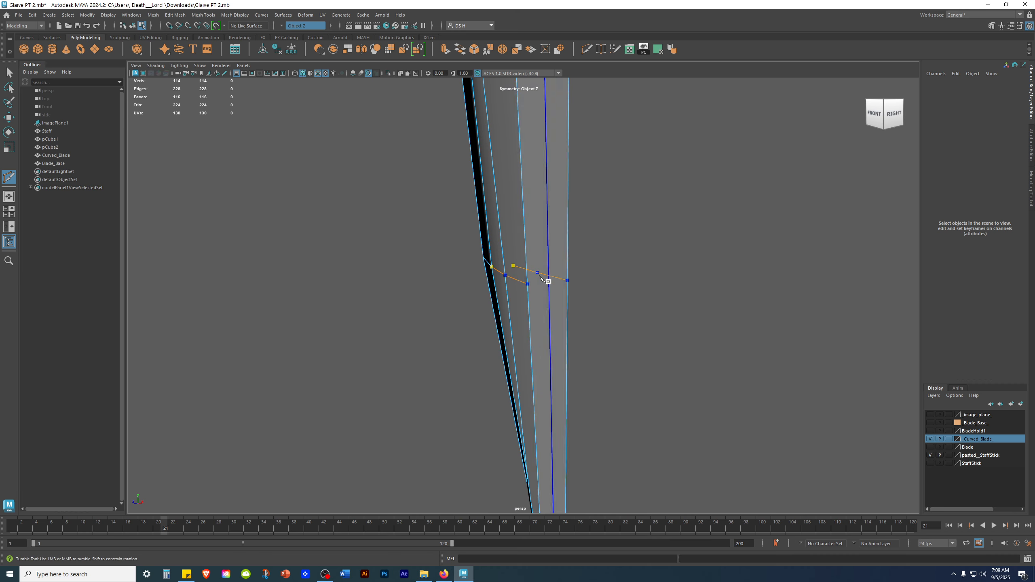
{"action": "left_click_drag", "start_coordinate": [622, 310], "coordinate": [568, 296], "text": "alt"}
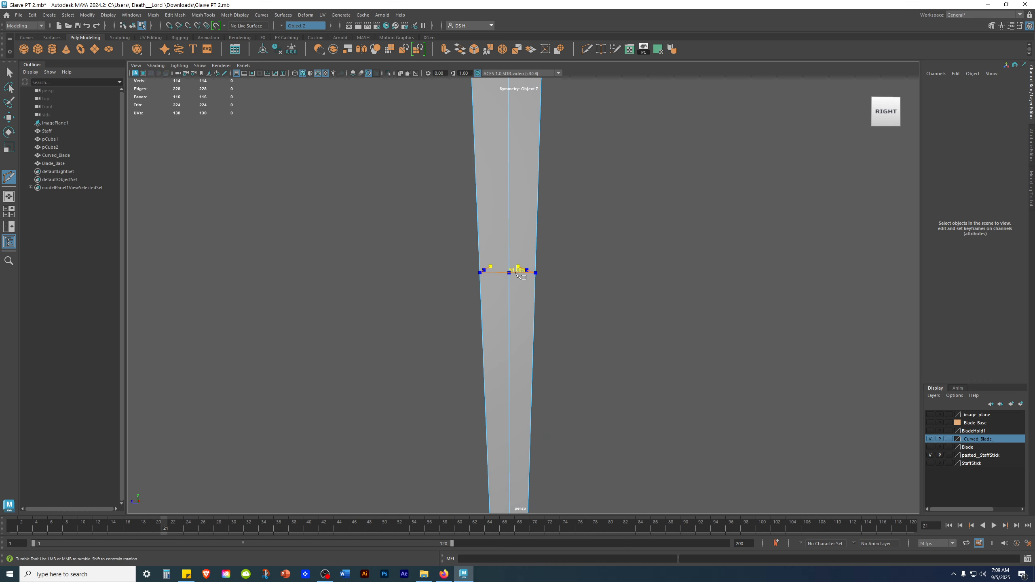
{"action": "left_click", "coordinate": [515, 274]}
{"action": "left_click_drag", "start_coordinate": [702, 317], "coordinate": [741, 328], "text": "alt"}
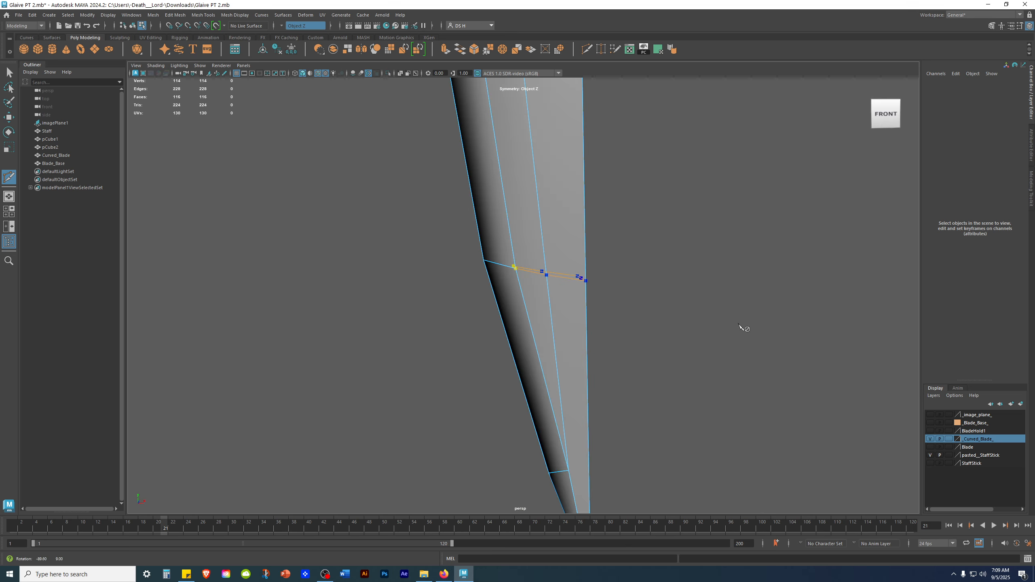
{"action": "key", "text": "w"}
Select the new cut's inner vertex in the front view and reposition it slightly.
{"action": "left_click_drag", "start_coordinate": [753, 291], "coordinate": [682, 406], "text": "alt"}
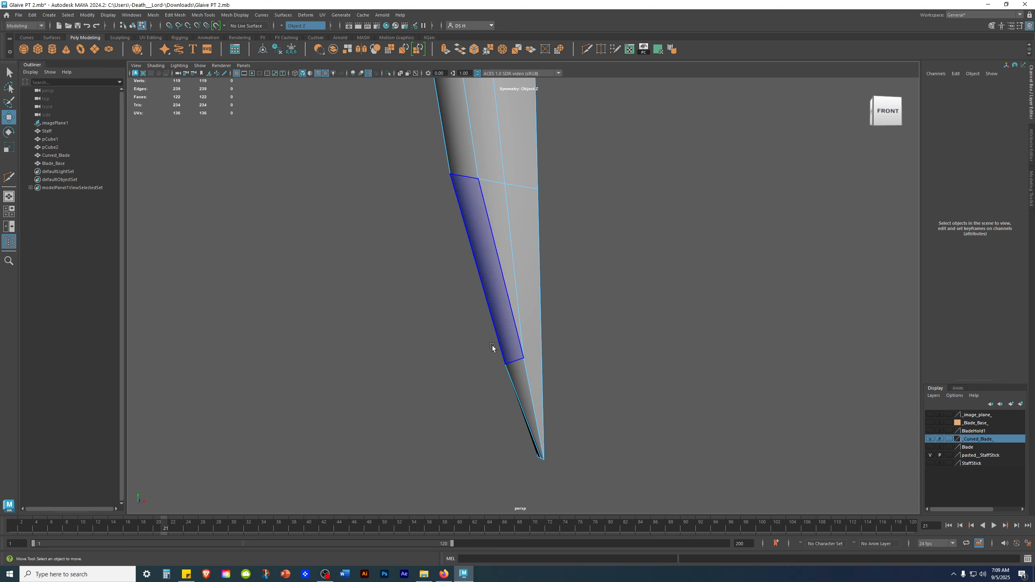
{"action": "key", "text": "space"}
{"action": "key", "text": "space"}
{"action": "middle_click_drag", "start_coordinate": [390, 321], "coordinate": [344, 225], "text": "alt"}
{"action": "scroll", "coordinate": [408, 278], "scroll_direction": "up", "scroll_amount": 7}
{"action": "middle_click_drag", "start_coordinate": [524, 356], "coordinate": [655, 310], "text": "alt"}
{"action": "scroll", "coordinate": [654, 336], "scroll_direction": "up", "scroll_amount": 4}
{"action": "right_click_drag", "start_coordinate": [549, 217], "coordinate": [276, 215]}
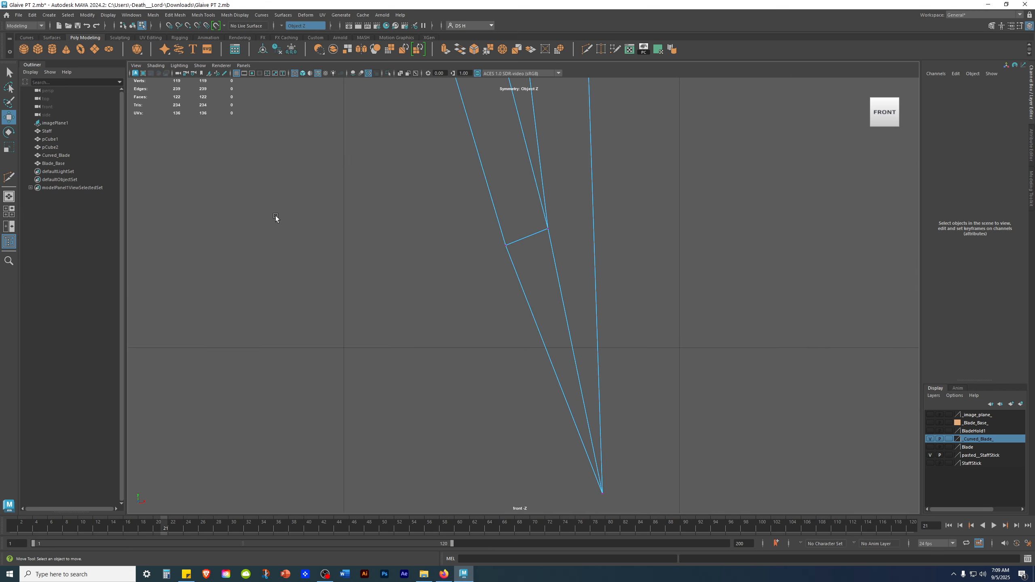
{"action": "left_click", "coordinate": [548, 228]}
{"action": "scroll", "coordinate": [688, 222], "scroll_direction": "down", "scroll_amount": 6}
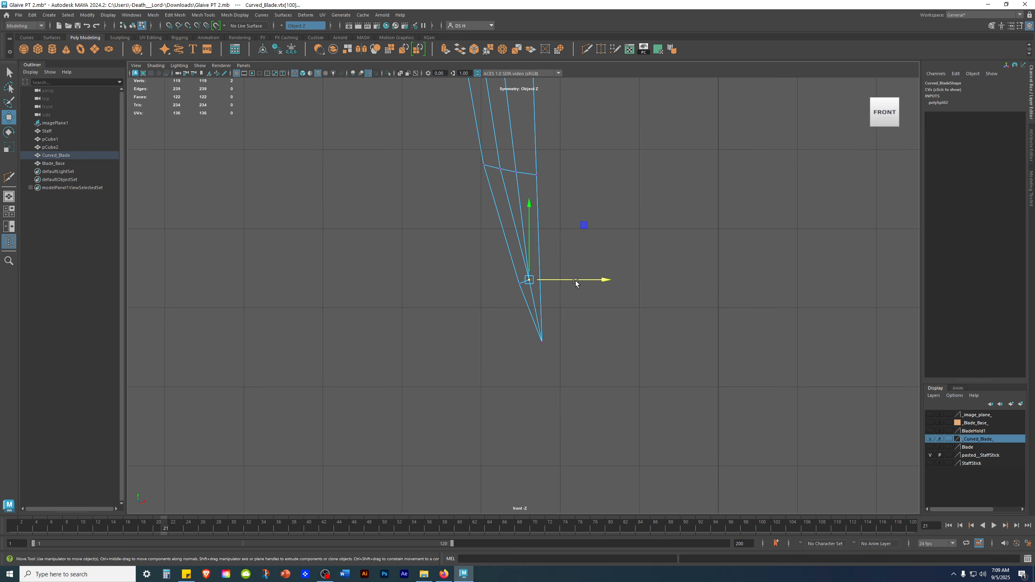
{"action": "scroll", "coordinate": [700, 305], "scroll_direction": "up", "scroll_amount": 2}
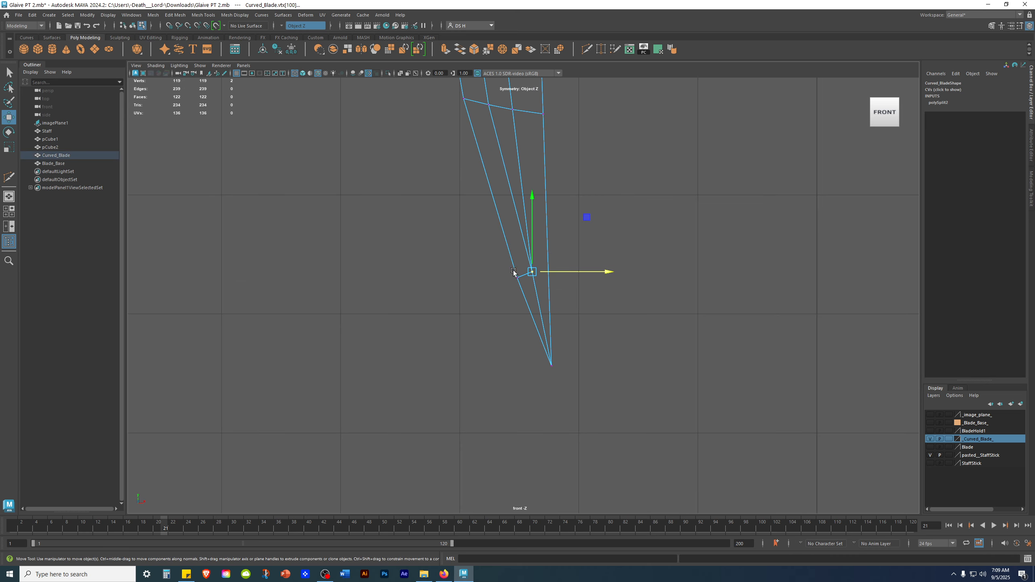
{"action": "left_click_drag", "start_coordinate": [565, 271], "coordinate": [564, 272]}
{"action": "left_click", "coordinate": [546, 272]}
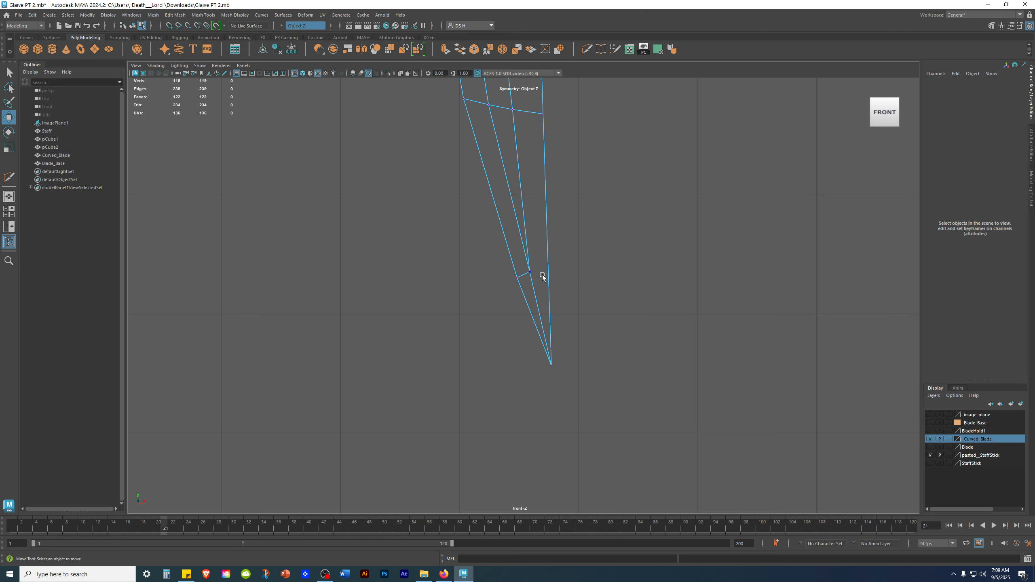
Cut a second edge with Multi-Cut just above the first cut, from the inner long edge across to the blade's side.
{"action": "middle_click_drag", "start_coordinate": [529, 209], "coordinate": [517, 379], "text": "alt"}
{"action": "scroll", "coordinate": [566, 257], "scroll_direction": "down", "scroll_amount": 8}
{"action": "scroll", "coordinate": [535, 179], "scroll_direction": "up", "scroll_amount": 3}
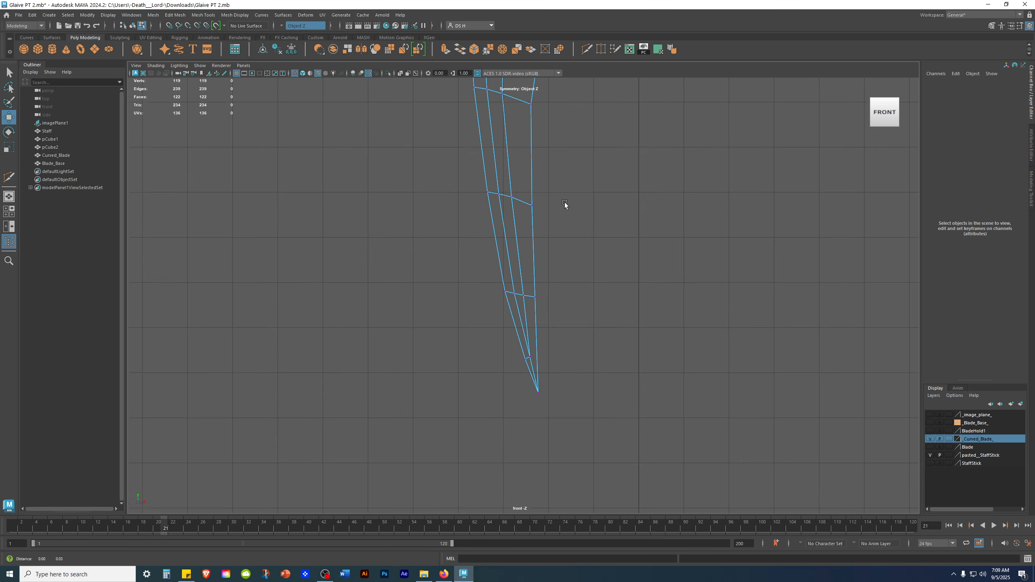
{"action": "middle_click_drag", "start_coordinate": [470, 366], "coordinate": [463, 314], "text": "alt"}
{"action": "right_click_drag", "start_coordinate": [463, 314], "coordinate": [847, 466], "text": "alt"}
{"action": "middle_click_drag", "start_coordinate": [628, 475], "coordinate": [651, 247], "text": "alt"}
{"action": "right_click_drag", "start_coordinate": [652, 247], "coordinate": [741, 265], "text": "alt"}
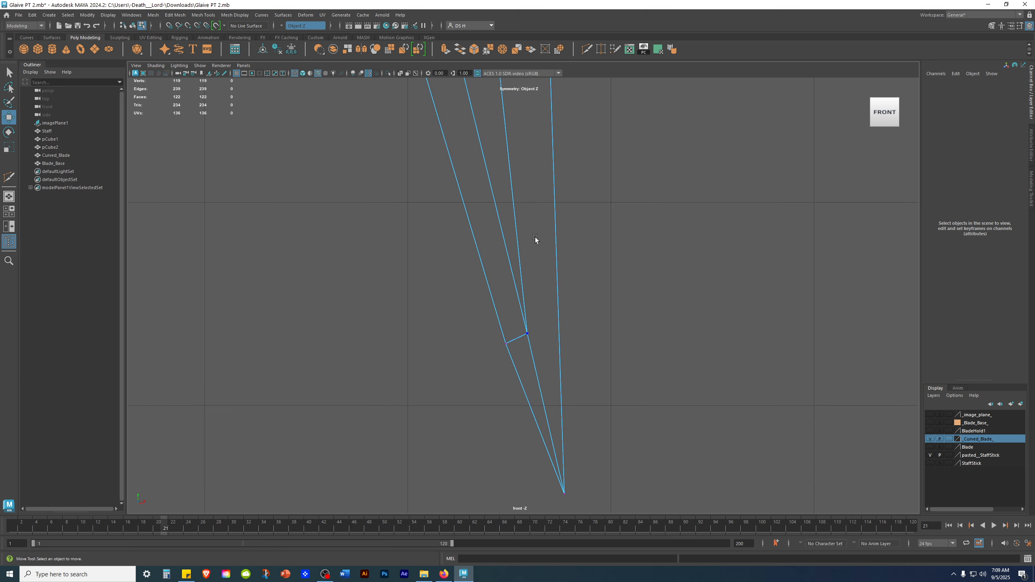
{"action": "right_click_drag", "start_coordinate": [534, 236], "coordinate": [349, 239], "text": "shift"}
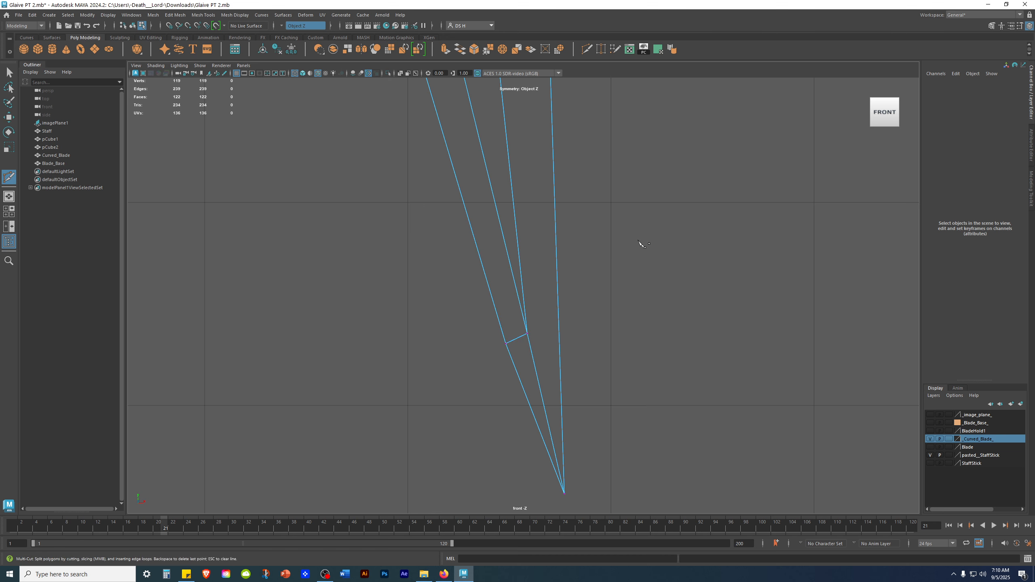
{"action": "key", "text": "space"}
{"action": "key", "text": "space"}
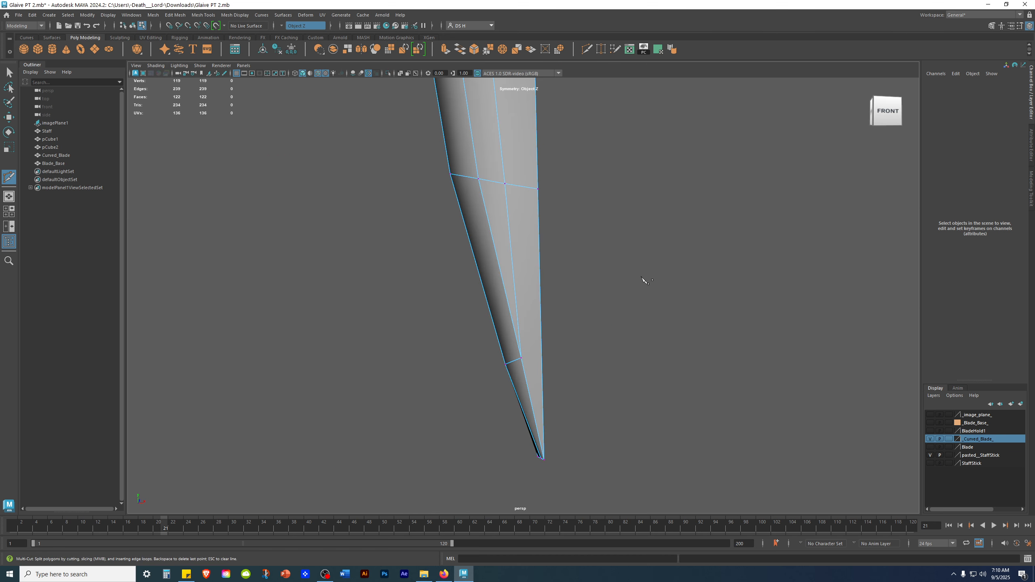
{"action": "left_click_drag", "start_coordinate": [687, 332], "coordinate": [586, 328], "text": "alt"}
{"action": "scroll", "coordinate": [448, 328], "scroll_direction": "down", "scroll_amount": 3}
{"action": "left_click_drag", "start_coordinate": [448, 328], "coordinate": [433, 327], "text": "alt"}
{"action": "middle_click_drag", "start_coordinate": [542, 286], "coordinate": [535, 311], "text": "alt"}
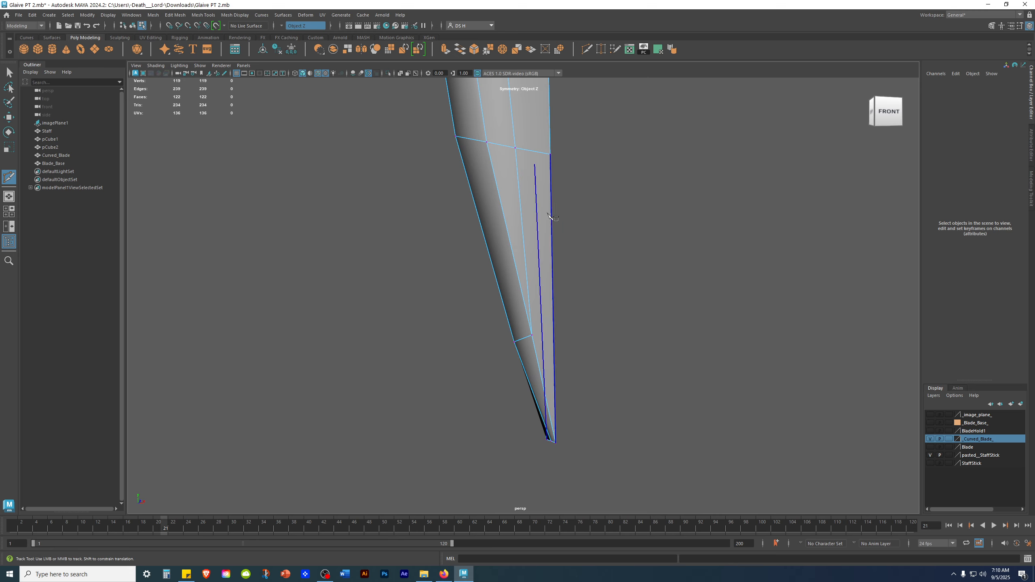
{"action": "left_click_drag", "start_coordinate": [517, 196], "coordinate": [490, 201], "text": "alt"}
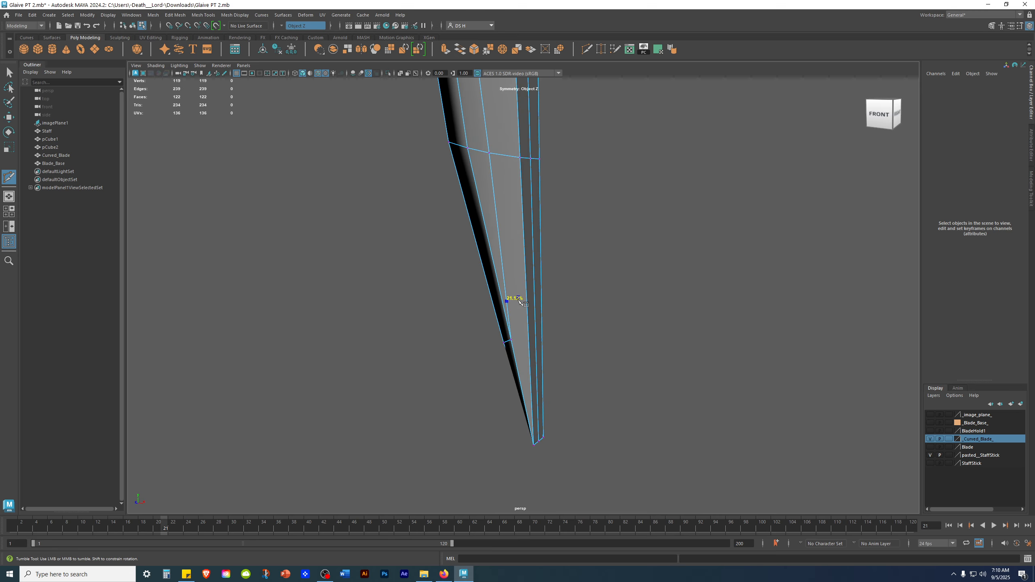
{"action": "left_click_drag", "start_coordinate": [805, 483], "coordinate": [649, 388], "text": "alt"}
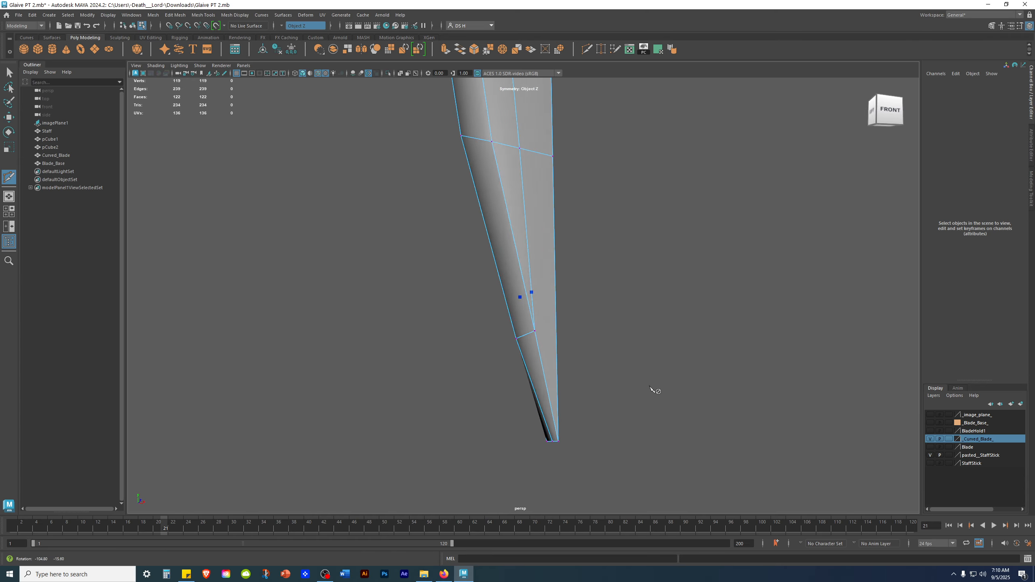
{"action": "left_click_drag", "start_coordinate": [546, 297], "coordinate": [520, 260], "text": "alt"}
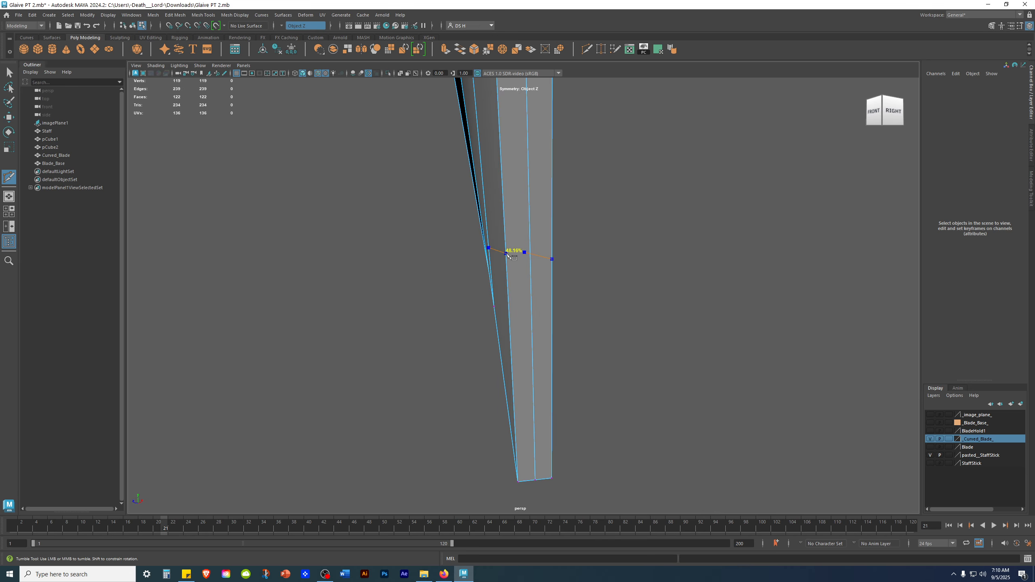
{"action": "left_click_drag", "start_coordinate": [693, 331], "coordinate": [667, 339], "text": "alt"}
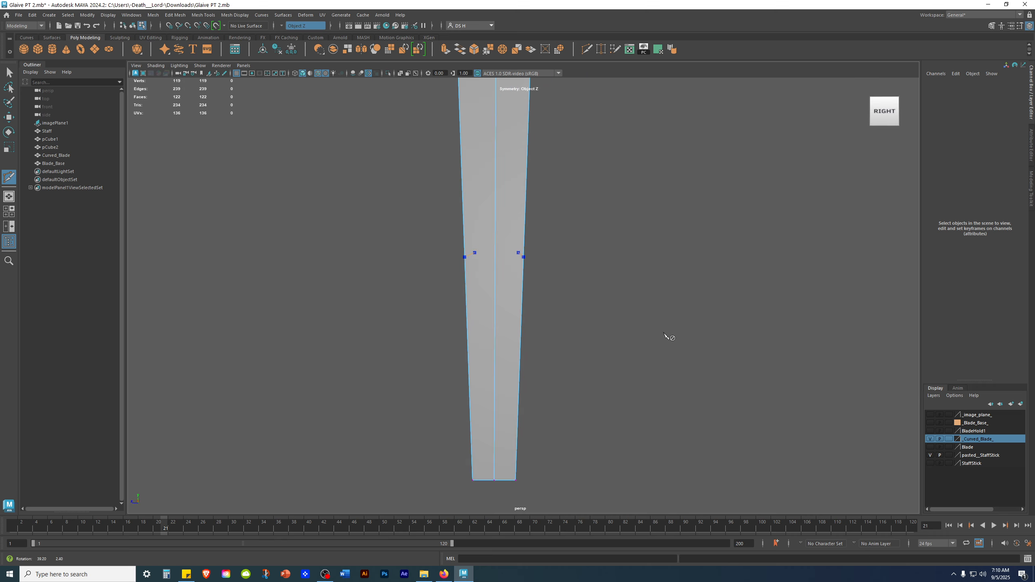
{"action": "left_click", "coordinate": [507, 257]}
{"action": "left_click_drag", "start_coordinate": [668, 273], "coordinate": [728, 310], "text": "alt"}
{"action": "key", "text": "w"}
Select the second cut's inner vertex and inspect its position from the front and top views.
{"action": "key", "text": "space"}
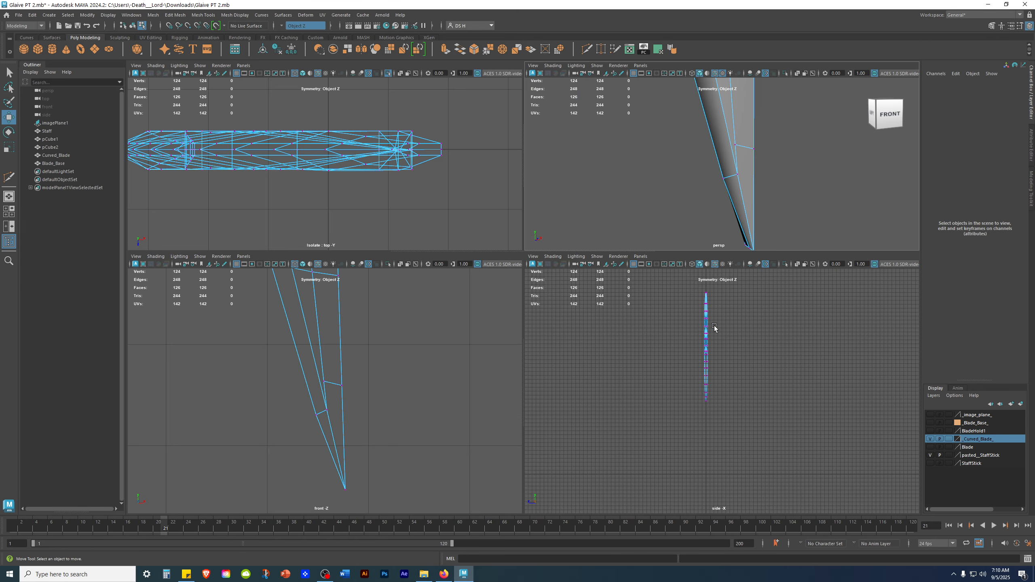
{"action": "key", "text": "space"}
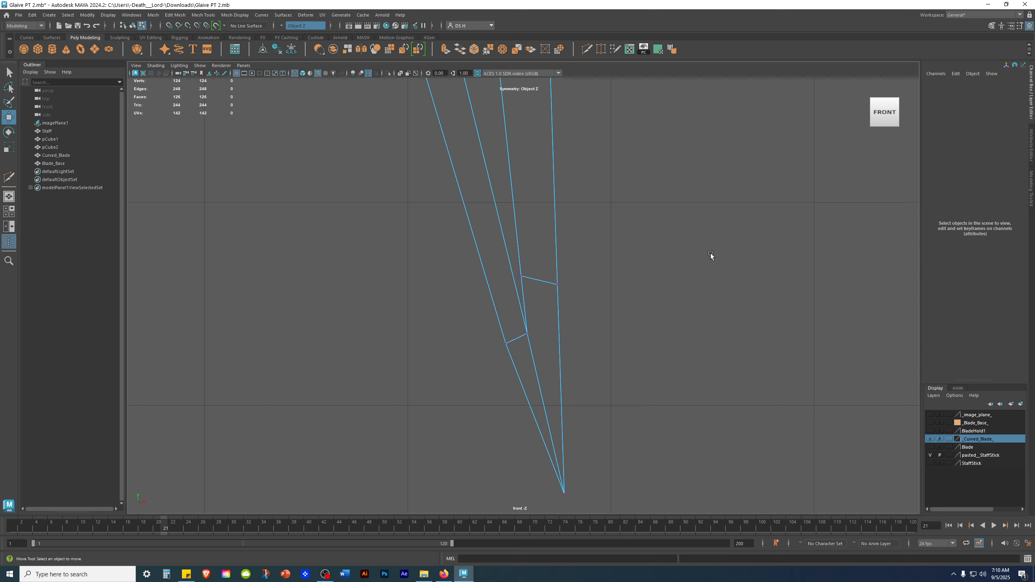
{"action": "left_click_drag", "start_coordinate": [506, 257], "coordinate": [535, 296]}
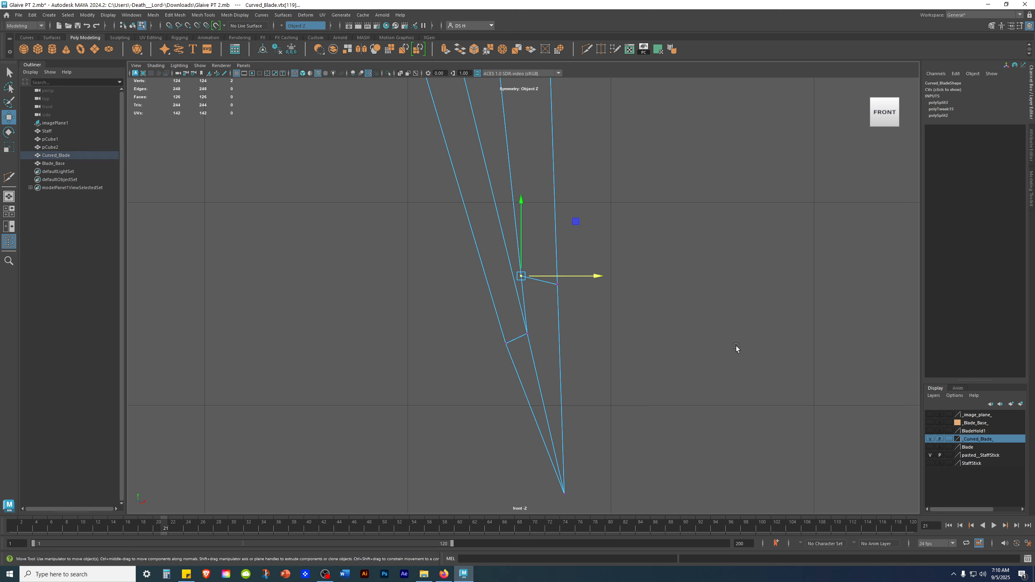
{"action": "scroll", "coordinate": [619, 286], "scroll_direction": "up", "scroll_amount": 3}
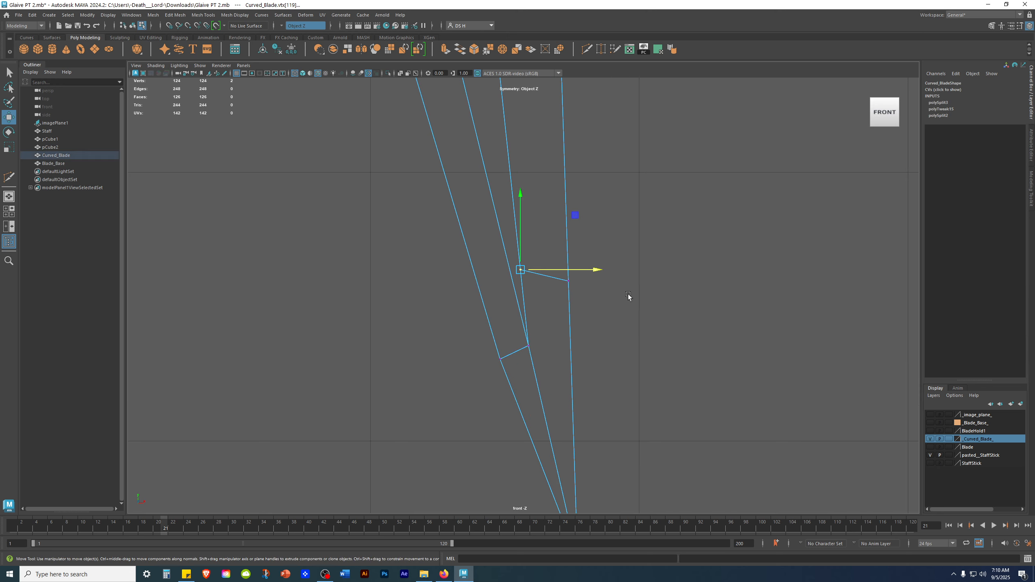
{"action": "key", "text": "space"}
{"action": "key", "text": "space"}
{"action": "left_click_drag", "start_coordinate": [681, 229], "coordinate": [459, 221], "text": "alt"}
{"action": "key", "text": "space"}
{"action": "key", "text": "space"}
{"action": "scroll", "coordinate": [338, 231], "scroll_direction": "up", "scroll_amount": 5}
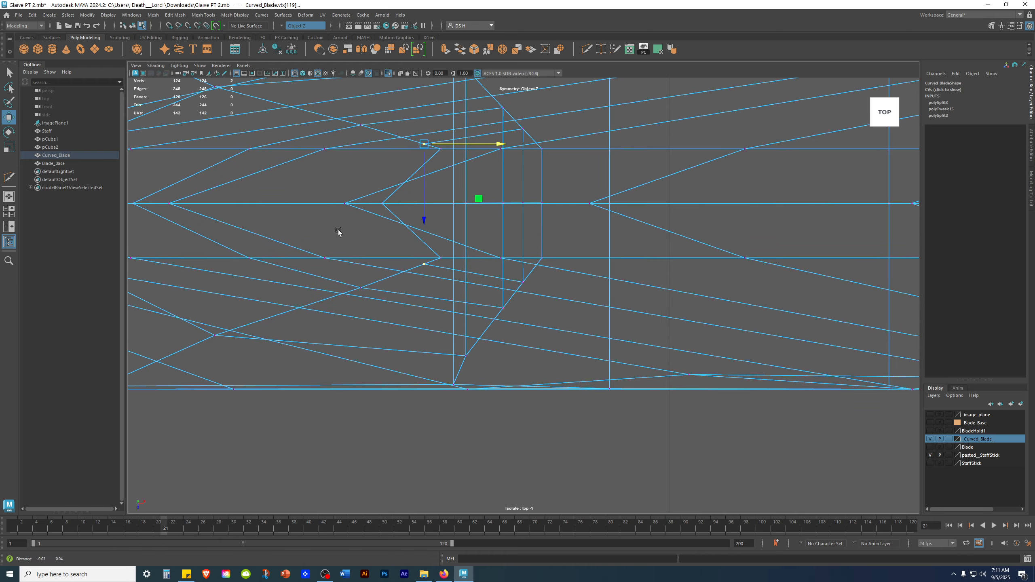
{"action": "middle_click_drag", "start_coordinate": [338, 232], "coordinate": [365, 252], "text": "alt"}
{"action": "middle_click_drag", "start_coordinate": [453, 161], "coordinate": [477, 255], "text": "alt"}
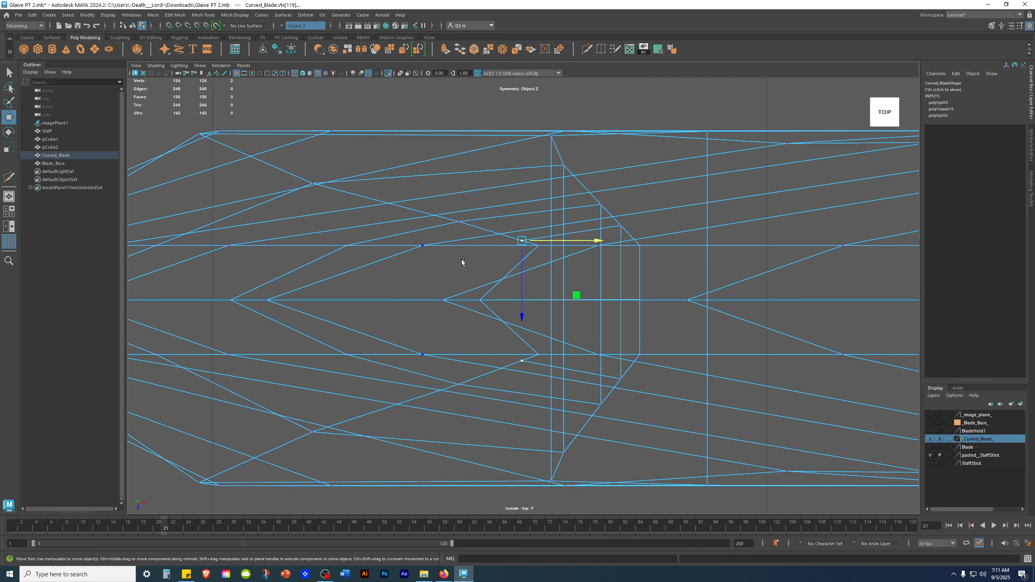
{"action": "key", "text": "5"}
{"action": "key", "text": "4"}
{"action": "key", "text": "space"}
{"action": "key", "text": "space"}
{"action": "left_click_drag", "start_coordinate": [607, 297], "coordinate": [676, 293], "text": "alt"}
{"action": "key", "text": "space"}
{"action": "key", "text": "space"}
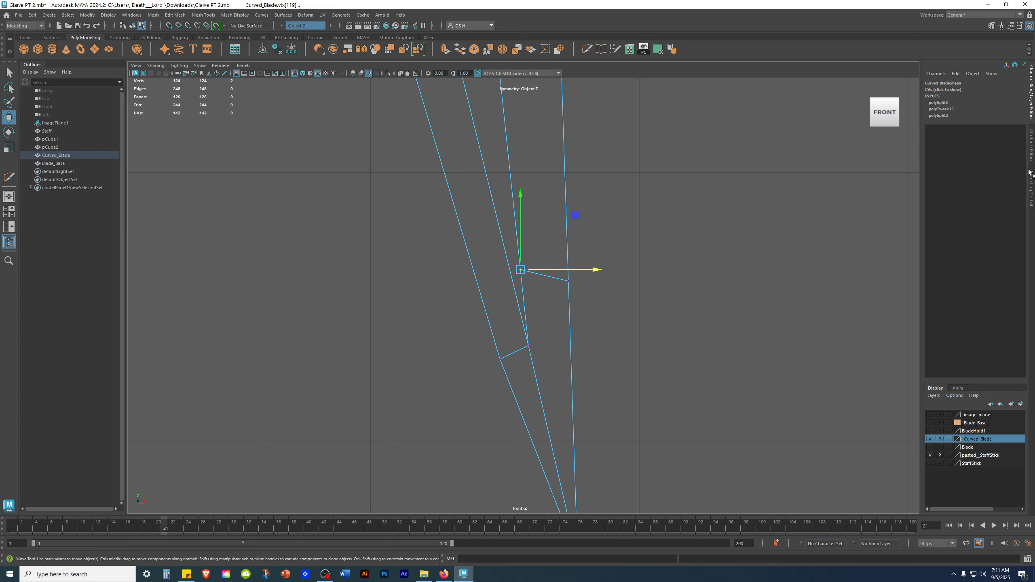
Set the Transform Constraint to Surface Slide in the Modeling Toolkit.
{"action": "left_click", "coordinate": [1032, 179]}
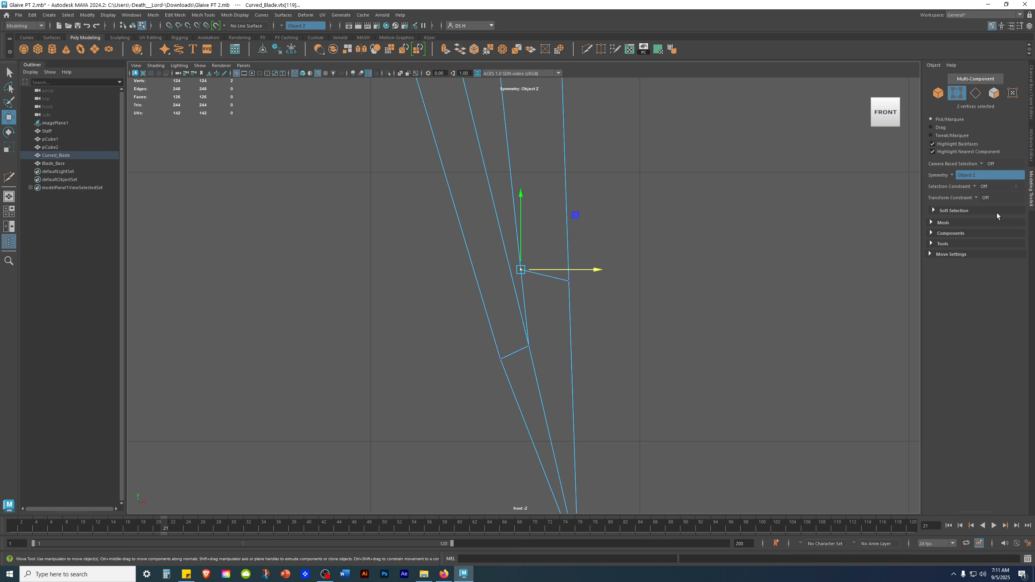
{"action": "left_click", "coordinate": [986, 198]}
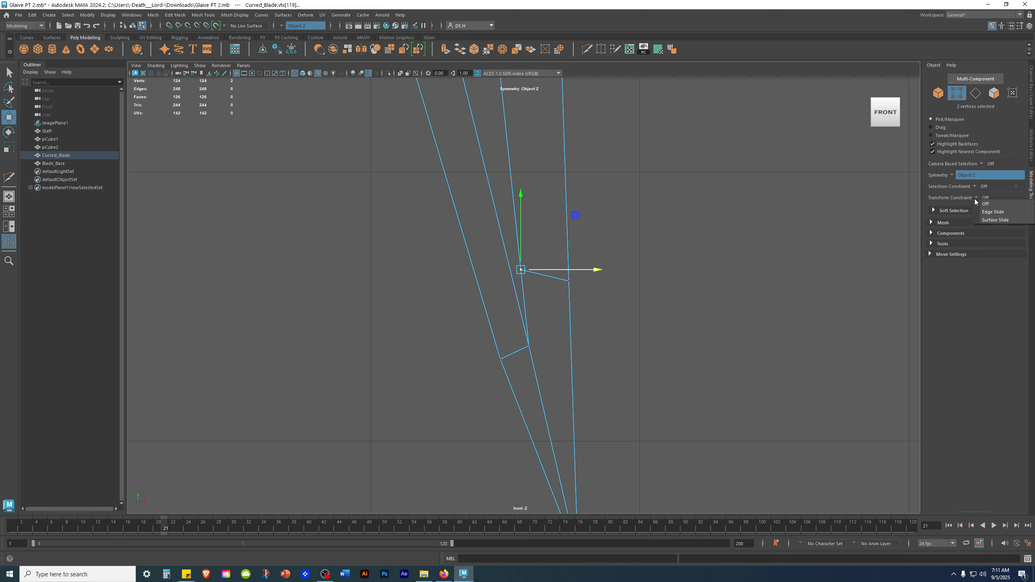
{"action": "left_click", "coordinate": [999, 221]}
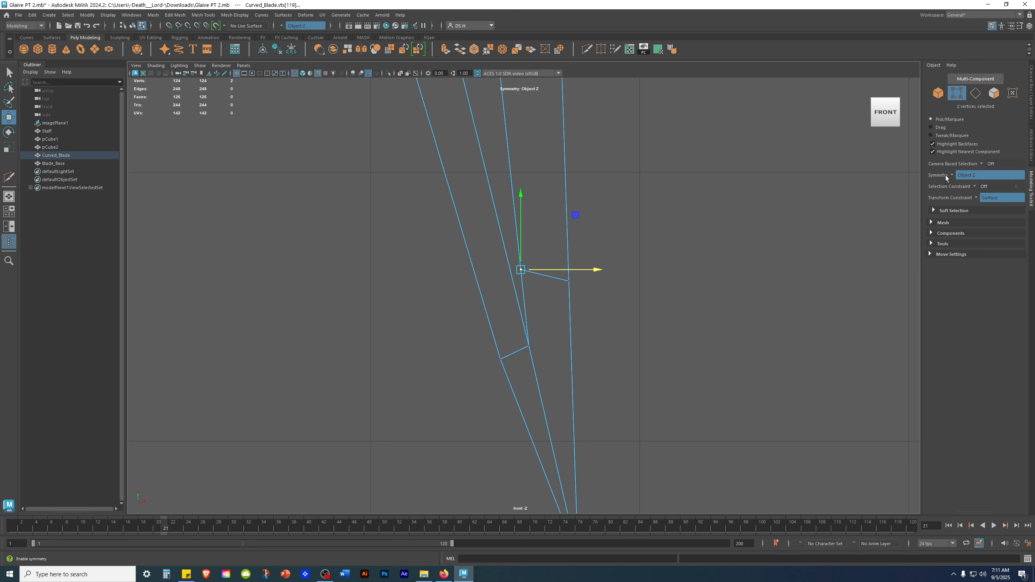
Slide the second cut's inner vertex slightly along the surface in the front view.
{"action": "scroll", "coordinate": [616, 238], "scroll_direction": "down", "scroll_amount": 3}
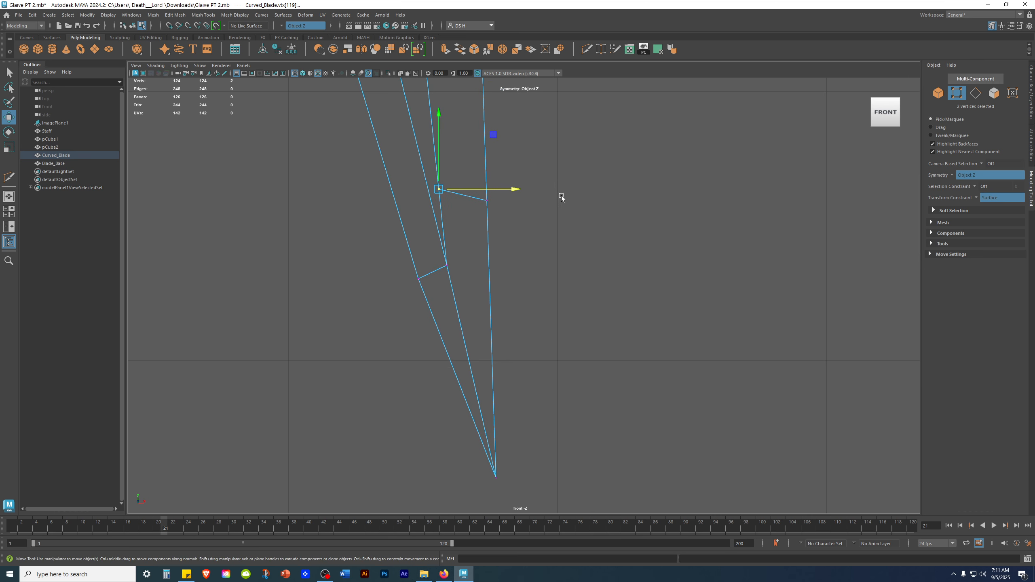
{"action": "key", "text": "space"}
{"action": "scroll", "coordinate": [732, 169], "scroll_direction": "up", "scroll_amount": 5}
{"action": "left_click_drag", "start_coordinate": [768, 145], "coordinate": [742, 127], "text": "alt"}
{"action": "middle_click_drag", "start_coordinate": [757, 81], "coordinate": [746, 118], "text": "alt"}
{"action": "scroll", "coordinate": [778, 143], "scroll_direction": "up", "scroll_amount": 2}
{"action": "left_click_drag", "start_coordinate": [778, 142], "coordinate": [785, 162], "text": "alt"}
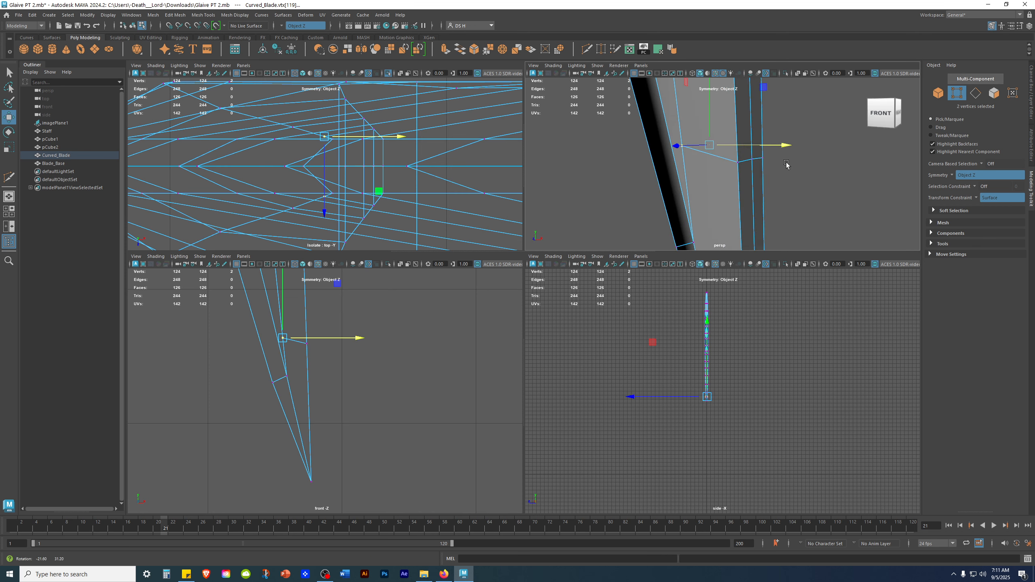
{"action": "left_click_drag", "start_coordinate": [429, 252], "coordinate": [429, 237]}
{"action": "left_click_drag", "start_coordinate": [647, 194], "coordinate": [666, 150], "text": "alt"}
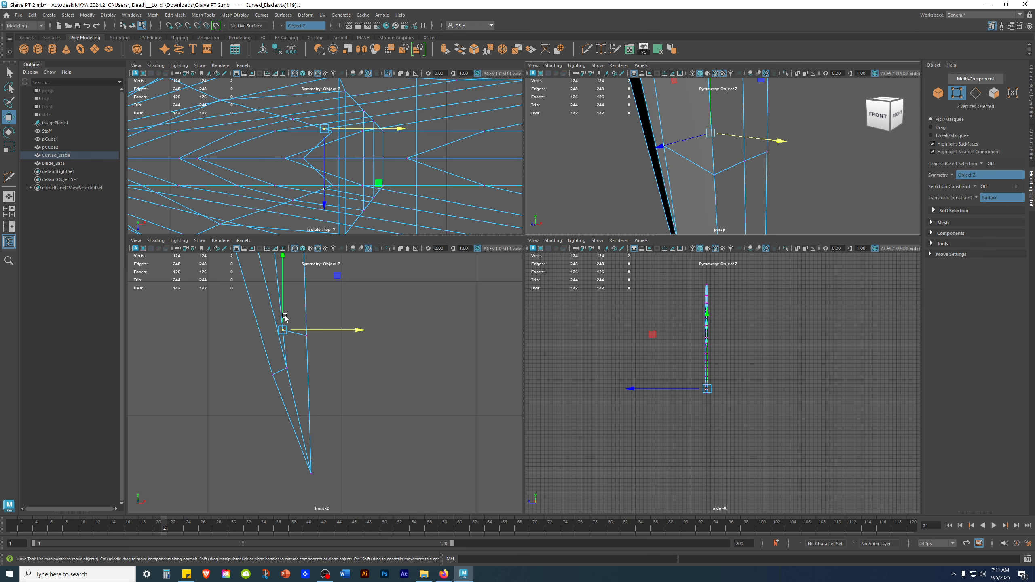
{"action": "scroll", "coordinate": [285, 318], "scroll_direction": "up", "scroll_amount": 3}
{"action": "middle_click_drag", "start_coordinate": [443, 418], "coordinate": [397, 401], "text": "alt"}
{"action": "scroll", "coordinate": [360, 353], "scroll_direction": "up", "scroll_amount": 1}
{"action": "left_click_drag", "start_coordinate": [348, 341], "coordinate": [378, 387]}
{"action": "left_click_drag", "start_coordinate": [390, 392], "coordinate": [380, 422]}
{"action": "left_click_drag", "start_coordinate": [669, 196], "coordinate": [787, 132], "text": "alt"}
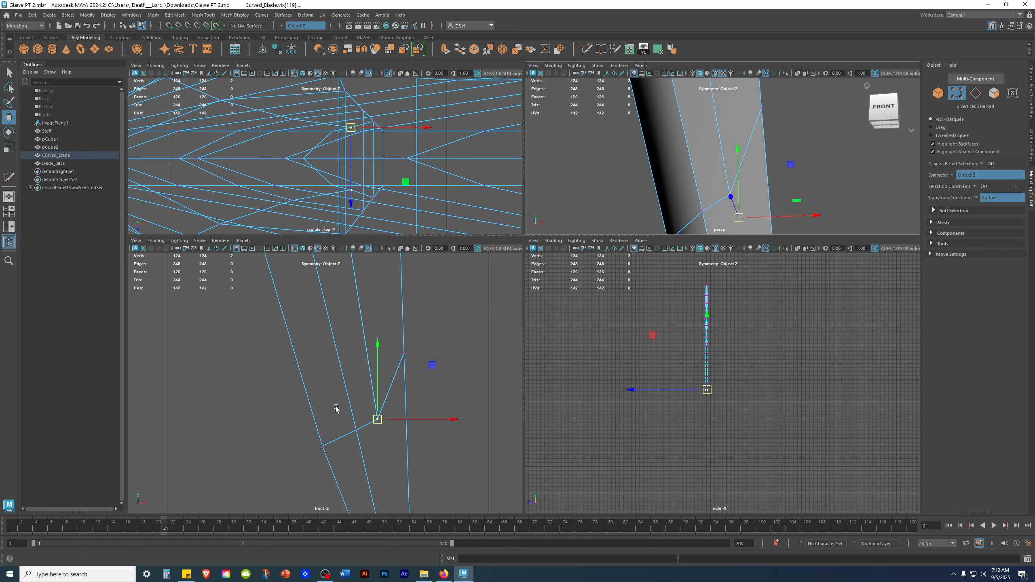
{"action": "left_click", "coordinate": [358, 428]}
{"action": "left_click_drag", "start_coordinate": [358, 428], "coordinate": [349, 437]}
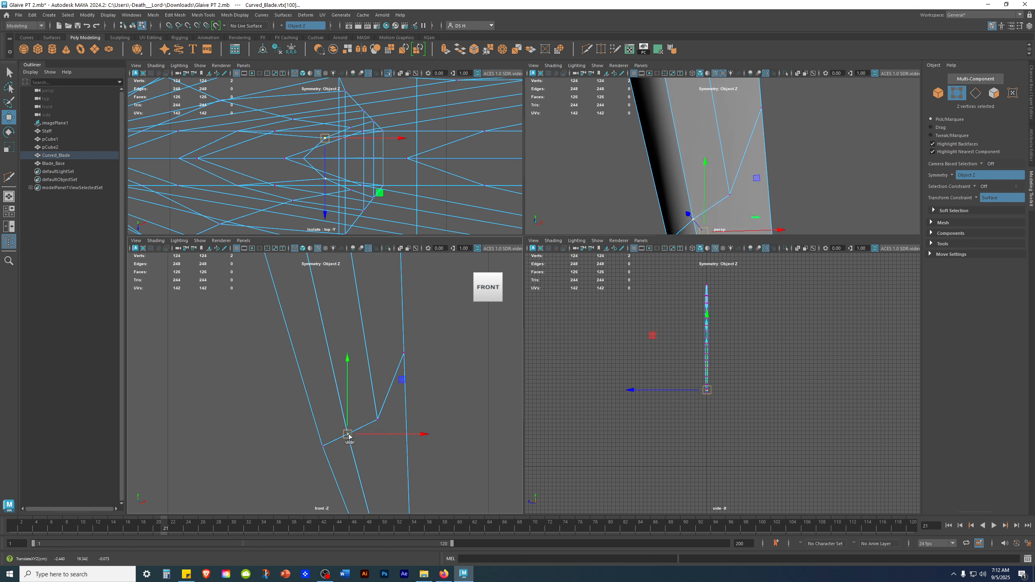
{"action": "left_click", "coordinate": [476, 472]}
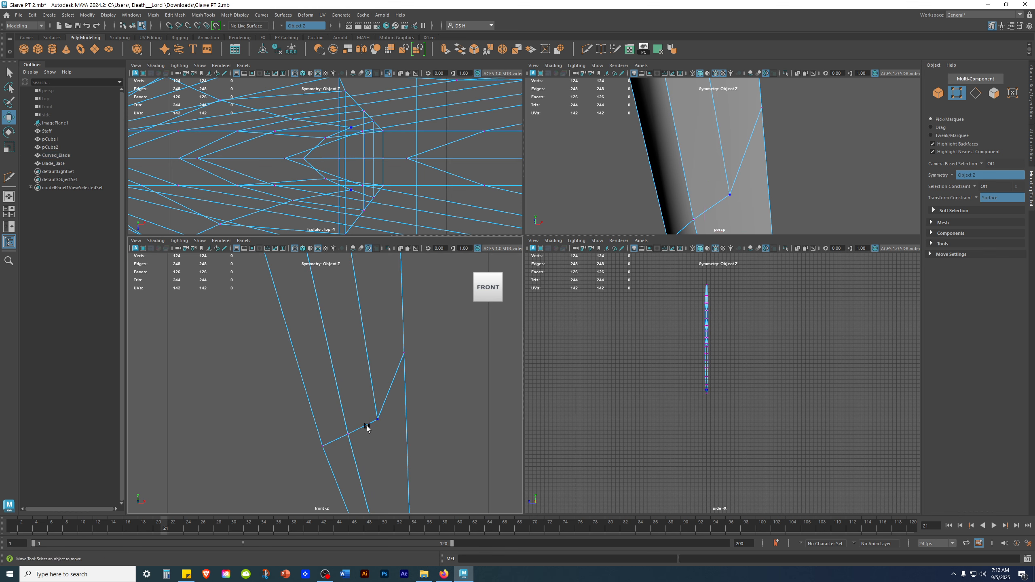
Select the second cut's inner vertex pair and scale it with the Scale tool in the front view.
{"action": "left_click_drag", "start_coordinate": [734, 131], "coordinate": [541, 157], "text": "alt"}
{"action": "mouse_move", "coordinate": [788, 163]}
{"action": "left_mouse_down", "text": "alt"}
{"action": "mouse_move", "coordinate": [778, 113]}
{"action": "mouse_move", "coordinate": [657, 132]}
{"action": "mouse_move", "coordinate": [801, 144]}
{"action": "mouse_move", "coordinate": [753, 163]}
{"action": "left_mouse_up", "text": "alt"}
{"action": "middle_click_drag", "start_coordinate": [358, 424], "coordinate": [334, 361], "text": "alt"}
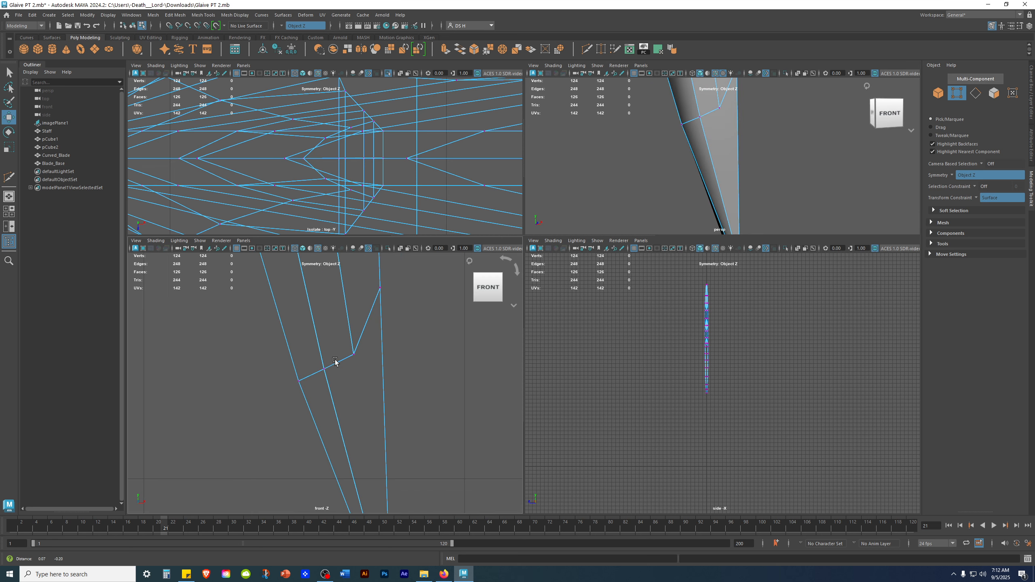
{"action": "right_click_drag", "start_coordinate": [356, 327], "coordinate": [485, 363], "text": "alt"}
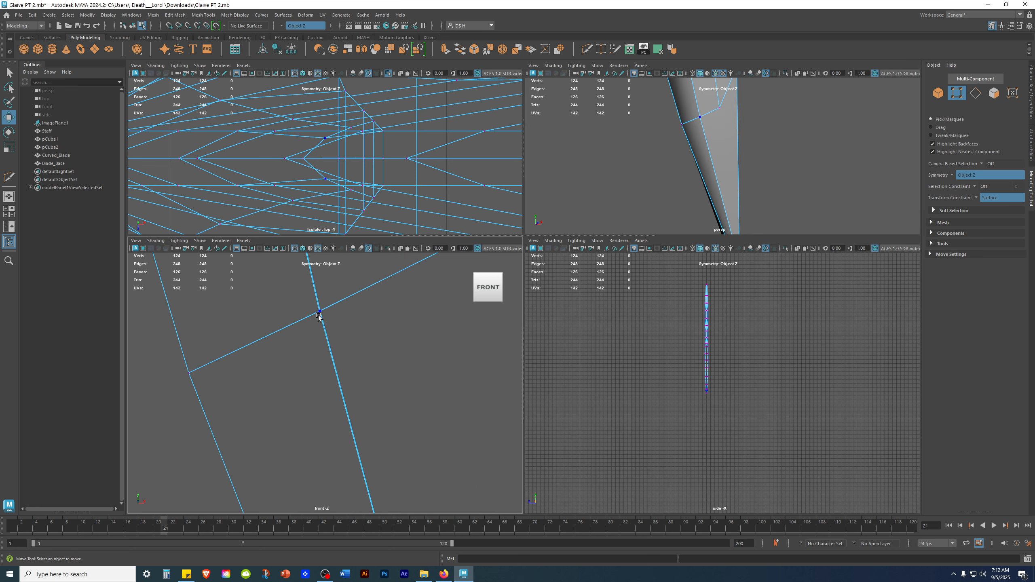
{"action": "left_click", "coordinate": [707, 390]}
{"action": "middle_click_drag", "start_coordinate": [412, 359], "coordinate": [439, 438], "text": "alt"}
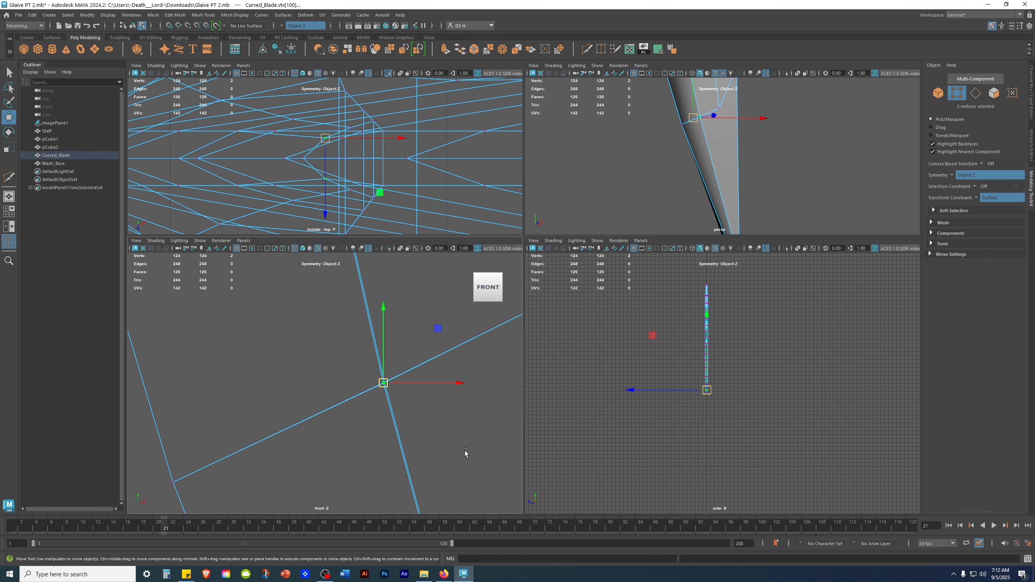
{"action": "key", "text": "r"}
{"action": "left_click_drag", "start_coordinate": [456, 384], "coordinate": [456, 383]}
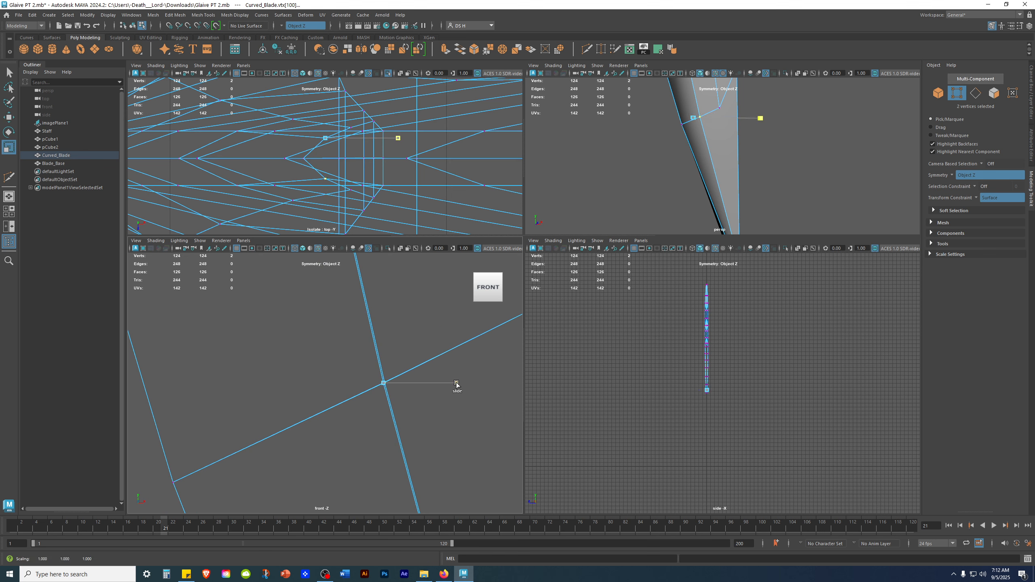
{"action": "left_click_drag", "start_coordinate": [218, 389], "coordinate": [247, 386]}
{"action": "left_click_drag", "start_coordinate": [383, 311], "coordinate": [384, 311]}
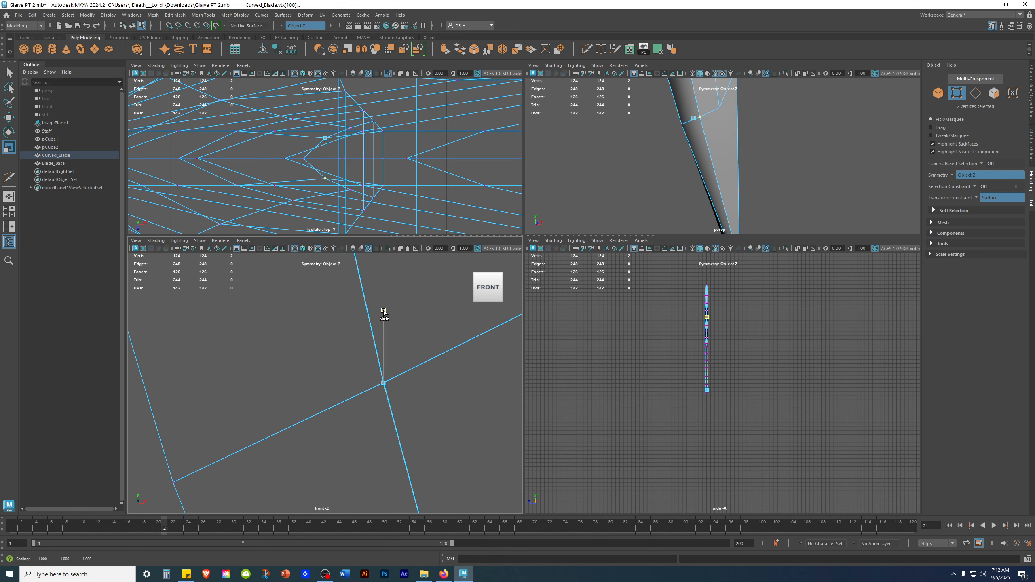
{"action": "left_click_drag", "start_coordinate": [383, 403], "coordinate": [383, 403]}
{"action": "left_click_drag", "start_coordinate": [456, 383], "coordinate": [456, 383]}
{"action": "left_click_drag", "start_coordinate": [199, 389], "coordinate": [401, 388]}
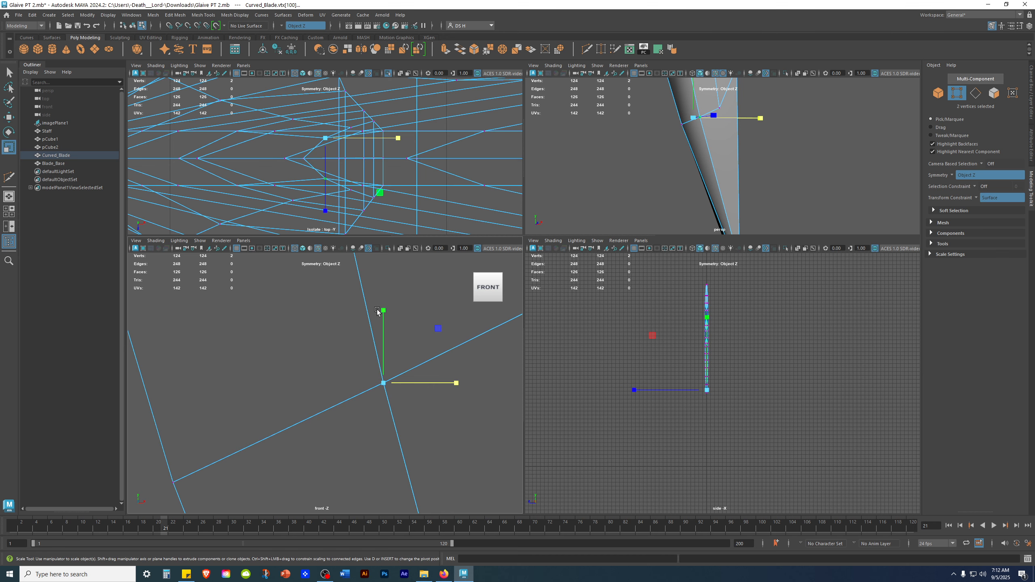
{"action": "left_click_drag", "start_coordinate": [384, 312], "coordinate": [382, 409]}
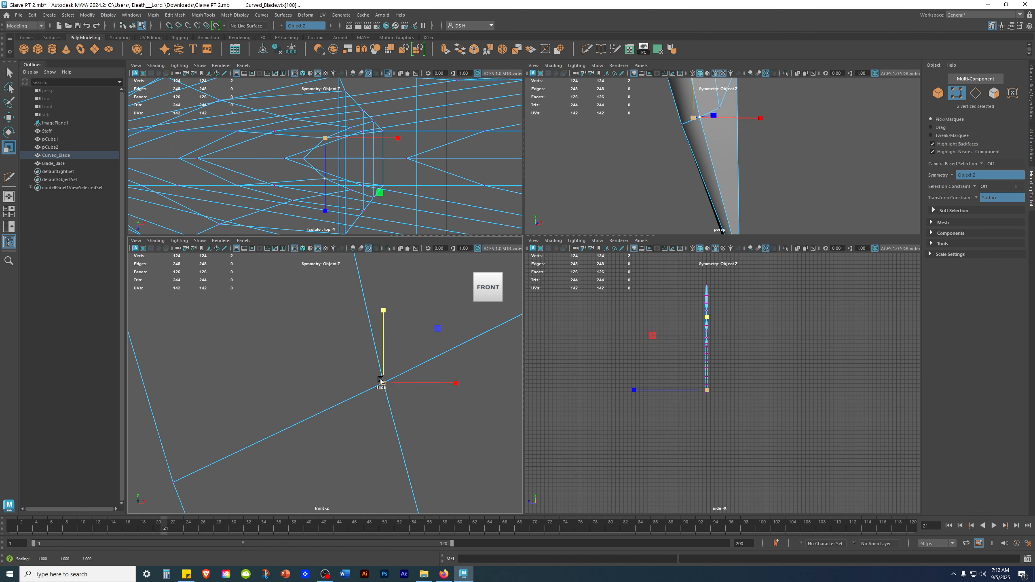
{"action": "middle_click_drag", "start_coordinate": [379, 442], "coordinate": [122, 491], "text": "alt"}
{"action": "left_click", "coordinate": [334, 356]}
Reselect the inner vertex pair and scale it again slightly.
{"action": "key", "text": "q"}
{"action": "right_click_drag", "start_coordinate": [243, 345], "coordinate": [363, 360], "text": "alt"}
{"action": "key", "text": "w"}
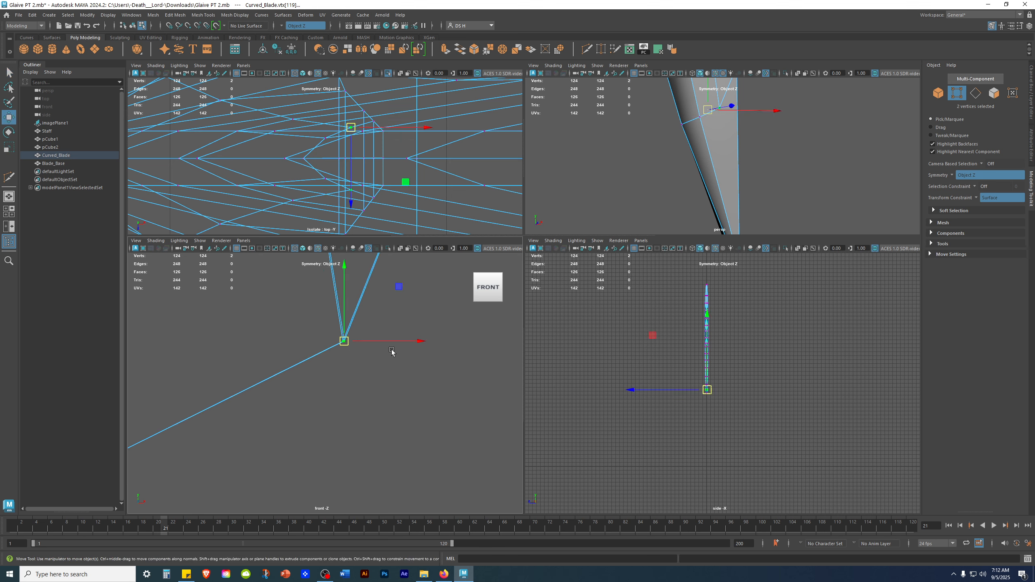
{"action": "key", "text": "r"}
{"action": "left_click_drag", "start_coordinate": [417, 343], "coordinate": [412, 339]}
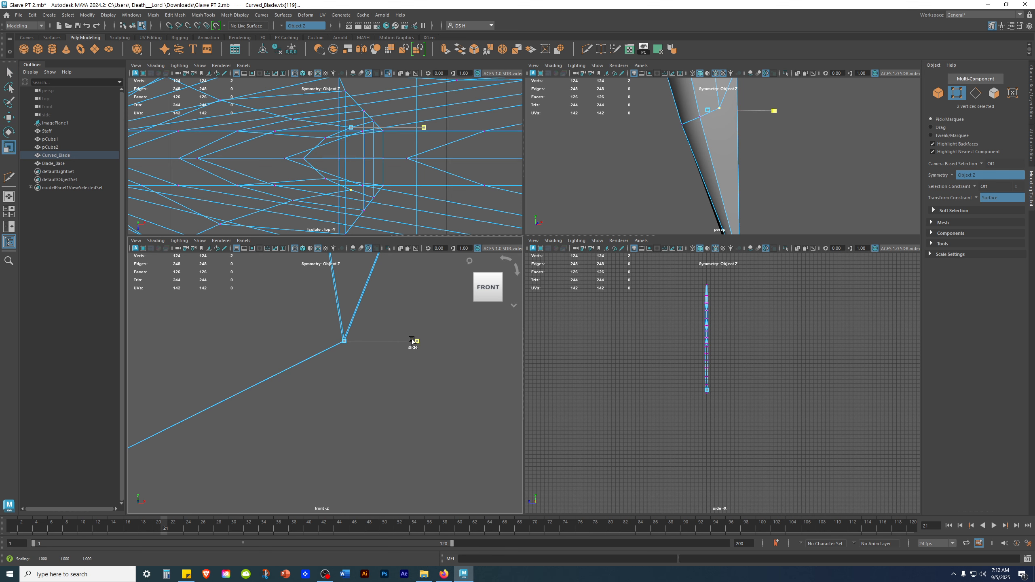
{"action": "left_click_drag", "start_coordinate": [177, 329], "coordinate": [157, 332]}
{"action": "left_click_drag", "start_coordinate": [346, 270], "coordinate": [347, 279]}
{"action": "left_click_drag", "start_coordinate": [338, 420], "coordinate": [365, 416]}
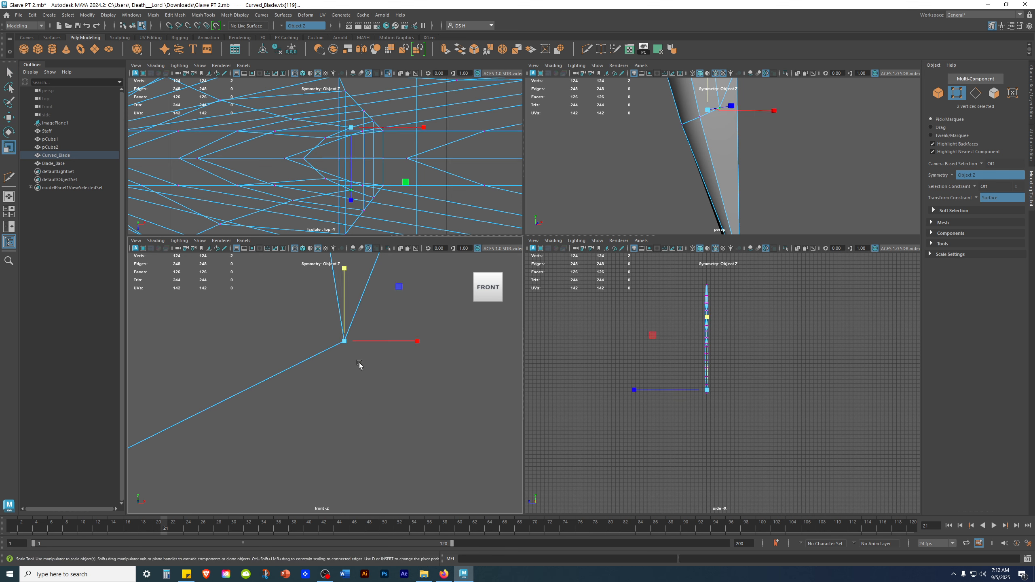
{"action": "key", "text": "w"}
Select the vertex on the blade's inner long edge above the second cut and inspect it in the top and perspective views.
{"action": "scroll", "coordinate": [842, 135], "scroll_direction": "down", "scroll_amount": 5}
{"action": "mouse_move", "coordinate": [679, 119]}
{"action": "left_mouse_down", "text": "alt"}
{"action": "mouse_move", "coordinate": [584, 122]}
{"action": "mouse_move", "coordinate": [666, 122]}
{"action": "left_mouse_up", "text": "alt"}
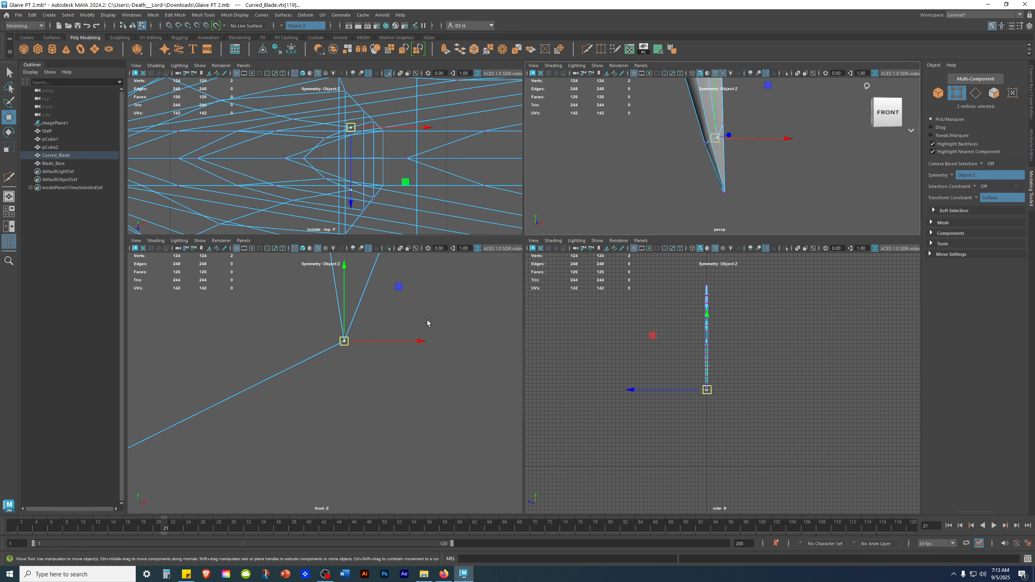
{"action": "scroll", "coordinate": [311, 406], "scroll_direction": "down", "scroll_amount": 10}
{"action": "scroll", "coordinate": [441, 396], "scroll_direction": "up", "scroll_amount": 5}
{"action": "left_click_drag", "start_coordinate": [337, 305], "coordinate": [435, 390]}
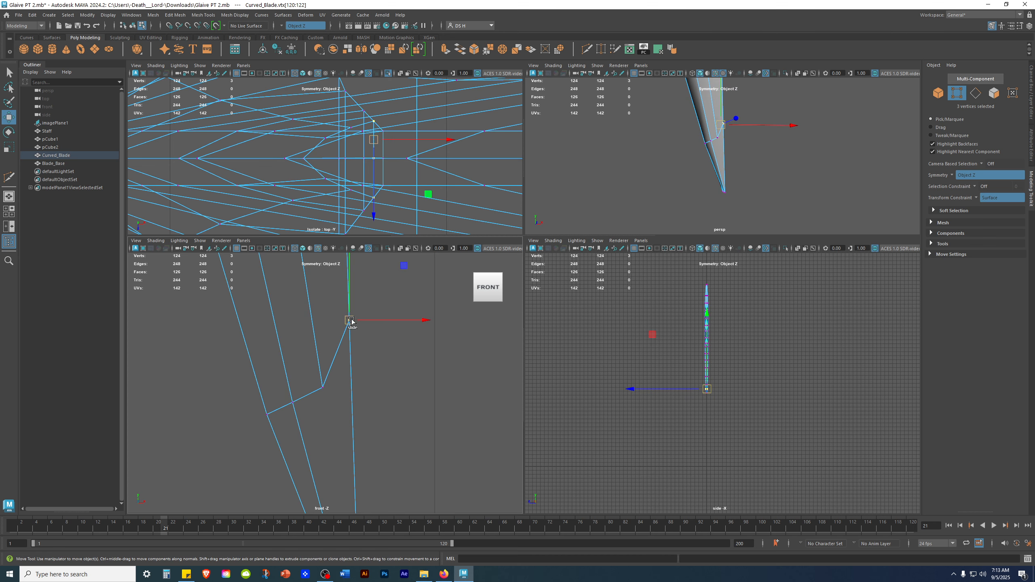
{"action": "left_click_drag", "start_coordinate": [761, 166], "coordinate": [607, 175], "text": "alt"}
{"action": "scroll", "coordinate": [279, 150], "scroll_direction": "down", "scroll_amount": 6}
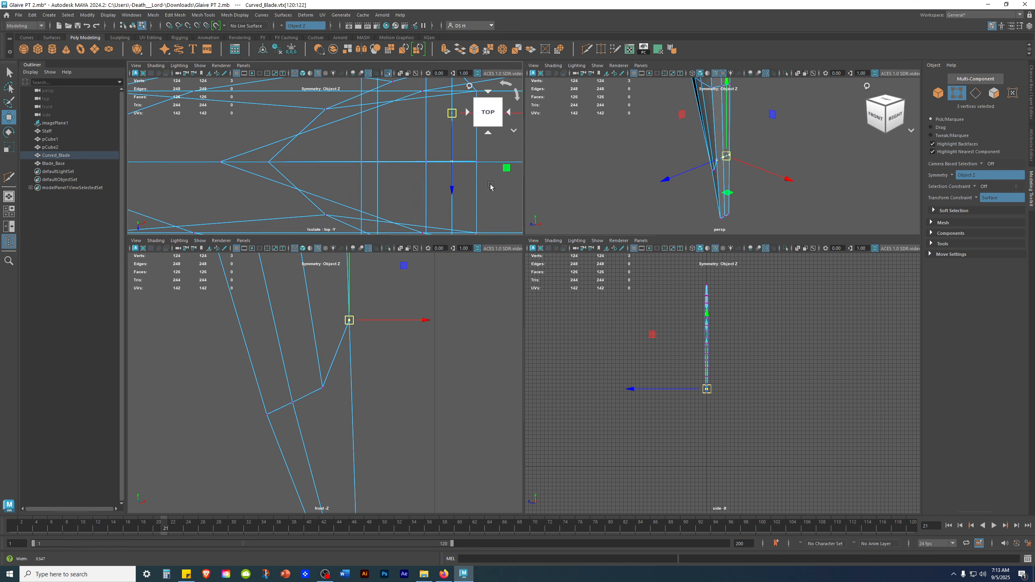
{"action": "middle_click_drag", "start_coordinate": [450, 200], "coordinate": [259, 174], "text": "alt"}
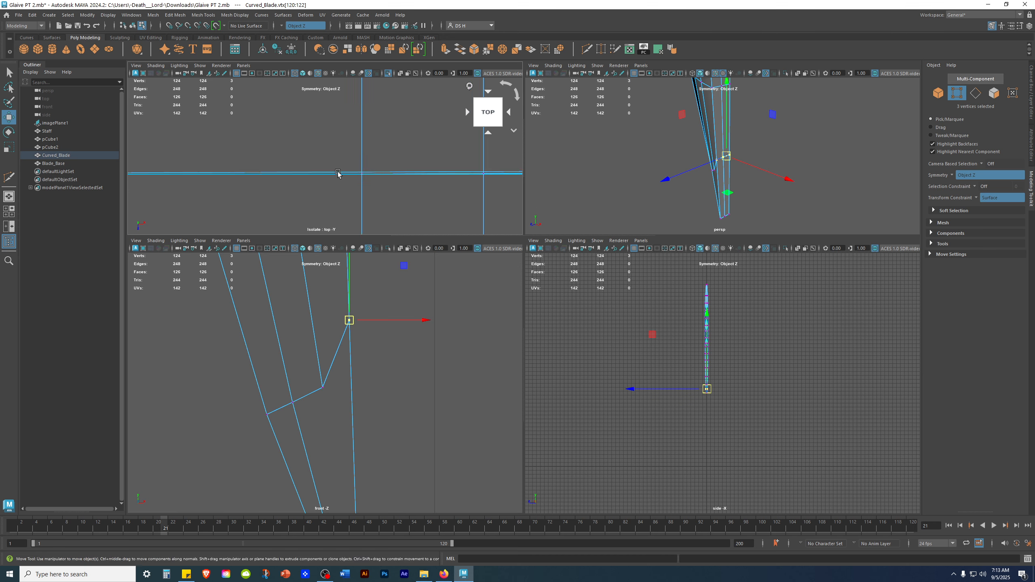
{"action": "scroll", "coordinate": [397, 172], "scroll_direction": "up", "scroll_amount": 6}
{"action": "left_click_drag", "start_coordinate": [416, 163], "coordinate": [308, 178], "text": "alt"}
{"action": "left_click_drag", "start_coordinate": [758, 133], "coordinate": [723, 115], "text": "alt"}
{"action": "scroll", "coordinate": [733, 123], "scroll_direction": "up", "scroll_amount": 2}
{"action": "middle_click_drag", "start_coordinate": [748, 132], "coordinate": [821, 127], "text": "alt"}
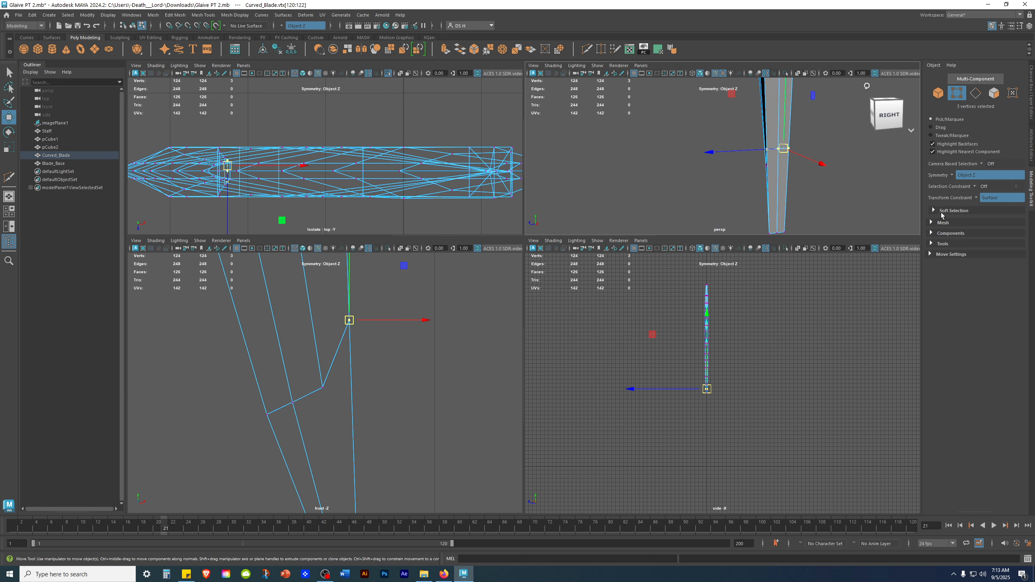
{"action": "left_click_drag", "start_coordinate": [836, 184], "coordinate": [810, 173], "text": "alt"}
{"action": "left_click_drag", "start_coordinate": [350, 275], "coordinate": [343, 349]}
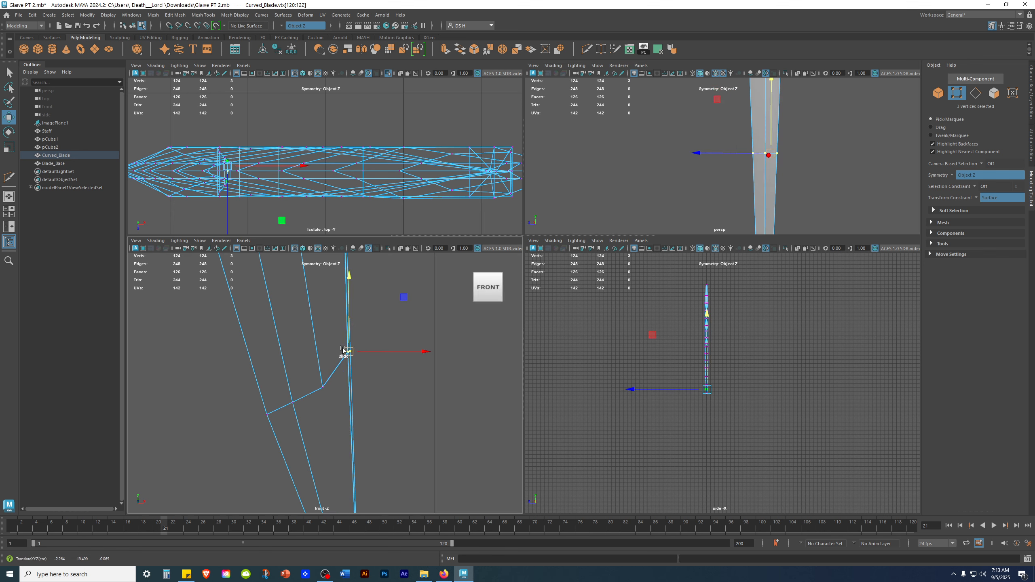
{"action": "key", "text": "q"}
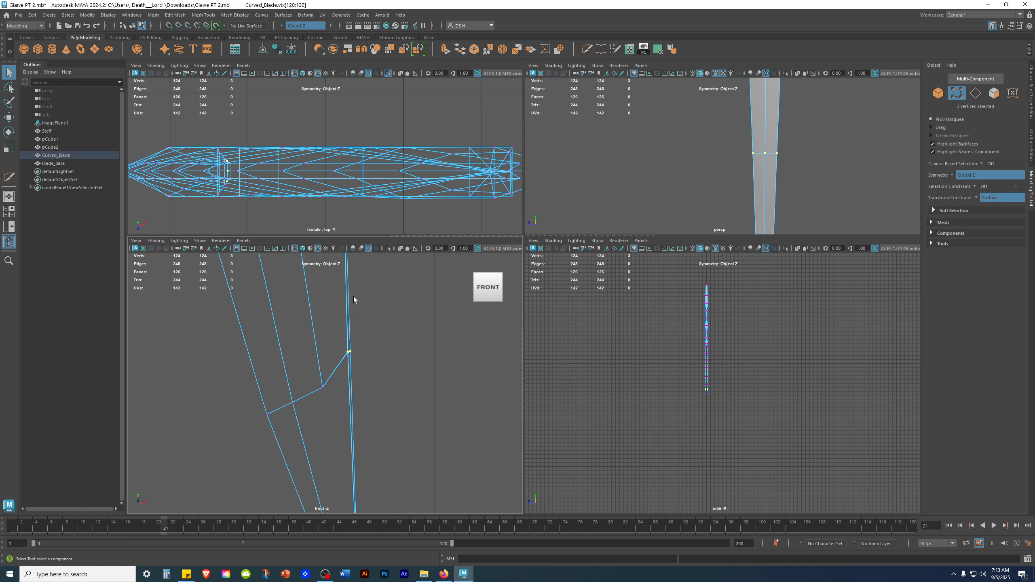
{"action": "key", "text": "ctrl+z"}
{"action": "key", "text": "w"}
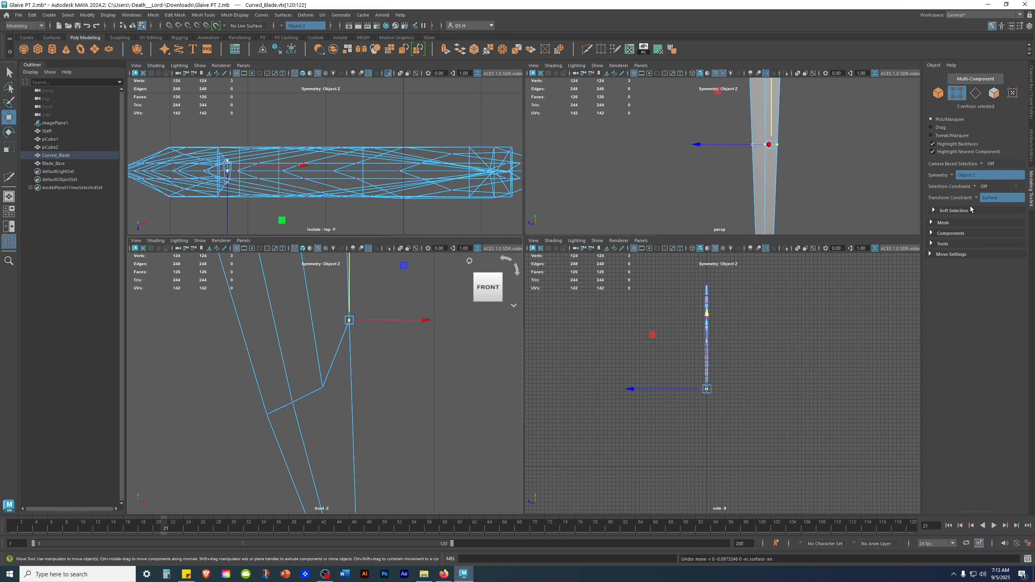
Switch the Transform Constraint to Edge Slide and slide the selected vertex down along the inner edge.
{"action": "left_click", "coordinate": [972, 198]}
{"action": "left_click", "coordinate": [1001, 213]}
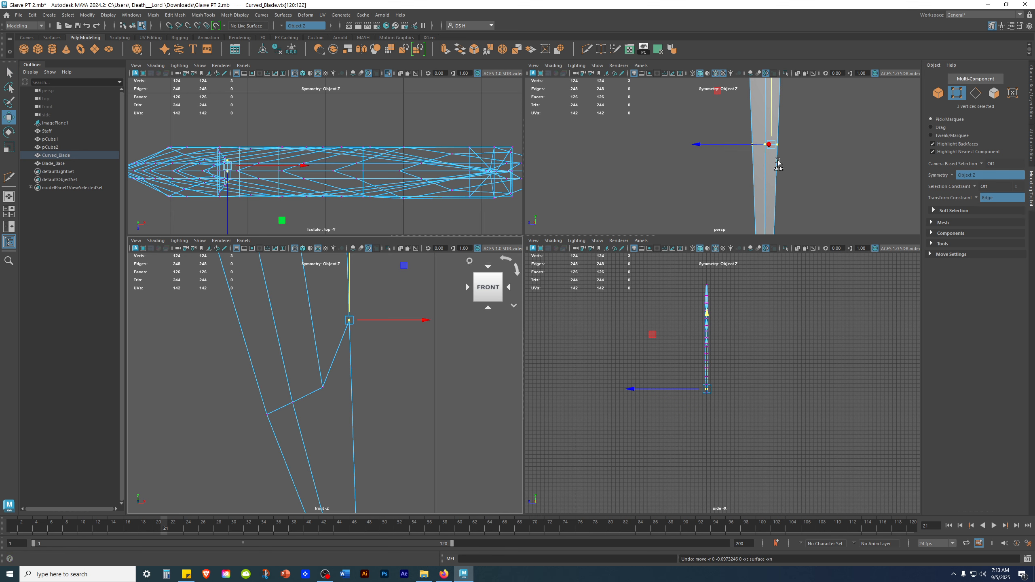
{"action": "left_click_drag", "start_coordinate": [349, 273], "coordinate": [375, 326]}
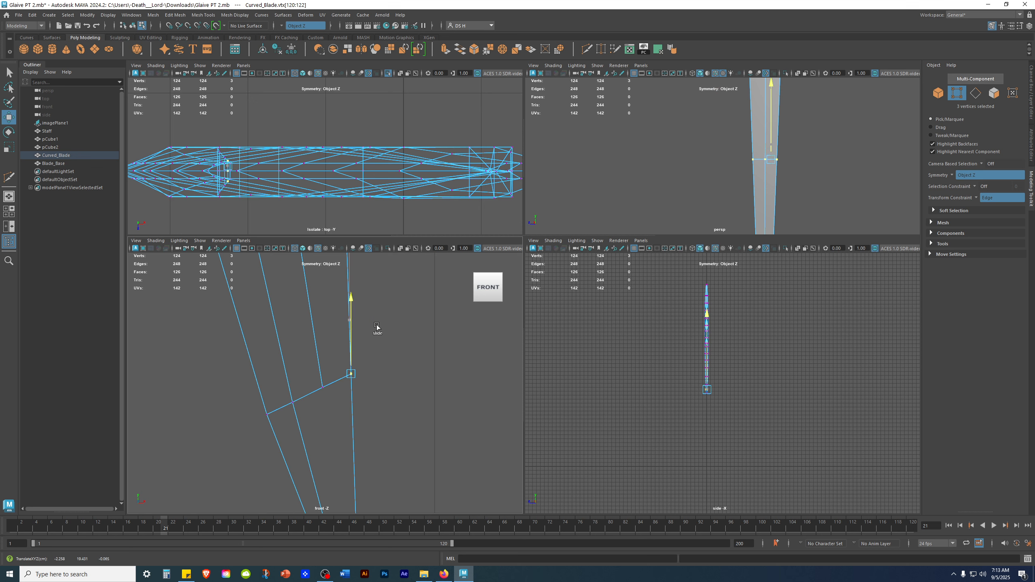
{"action": "left_click", "coordinate": [413, 417]}
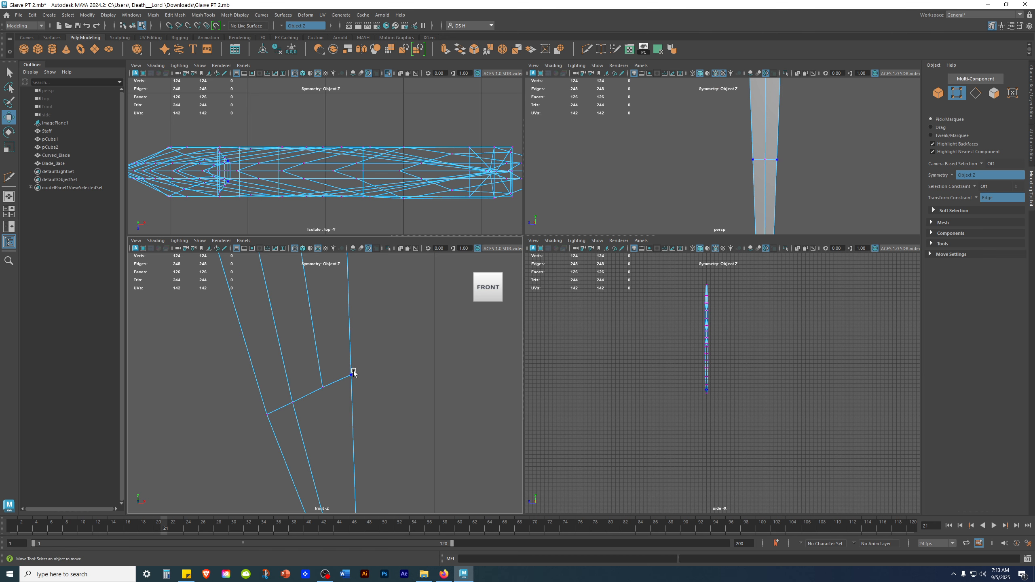
Switch to a single top view, select the blade's end vertex and turn the Transform Constraint off.
{"action": "scroll", "coordinate": [355, 380], "scroll_direction": "down", "scroll_amount": 5}
{"action": "right_click_drag", "start_coordinate": [281, 354], "coordinate": [424, 395], "text": "alt"}
{"action": "left_click_drag", "start_coordinate": [693, 203], "coordinate": [754, 191], "text": "alt"}
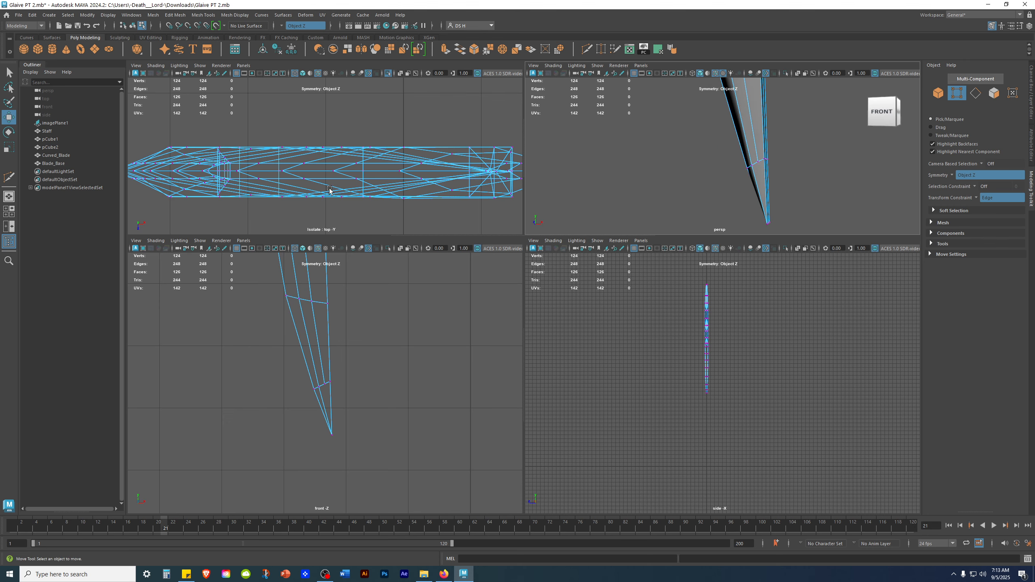
{"action": "key", "text": "space"}
{"action": "middle_click_drag", "start_coordinate": [636, 320], "coordinate": [286, 282], "text": "alt"}
{"action": "right_click_drag", "start_coordinate": [237, 261], "coordinate": [495, 286], "text": "alt"}
{"action": "right_click_drag", "start_coordinate": [405, 300], "coordinate": [1002, 362], "text": "alt"}
{"action": "middle_click_drag", "start_coordinate": [605, 273], "coordinate": [369, 308], "text": "alt"}
{"action": "scroll", "coordinate": [523, 316], "scroll_direction": "down", "scroll_amount": 10}
{"action": "right_click_drag", "start_coordinate": [523, 316], "coordinate": [1014, 371], "text": "alt"}
{"action": "middle_click_drag", "start_coordinate": [618, 294], "coordinate": [409, 272], "text": "alt"}
{"action": "right_click_drag", "start_coordinate": [408, 273], "coordinate": [535, 317], "text": "alt"}
{"action": "left_click_drag", "start_coordinate": [509, 272], "coordinate": [509, 273]}
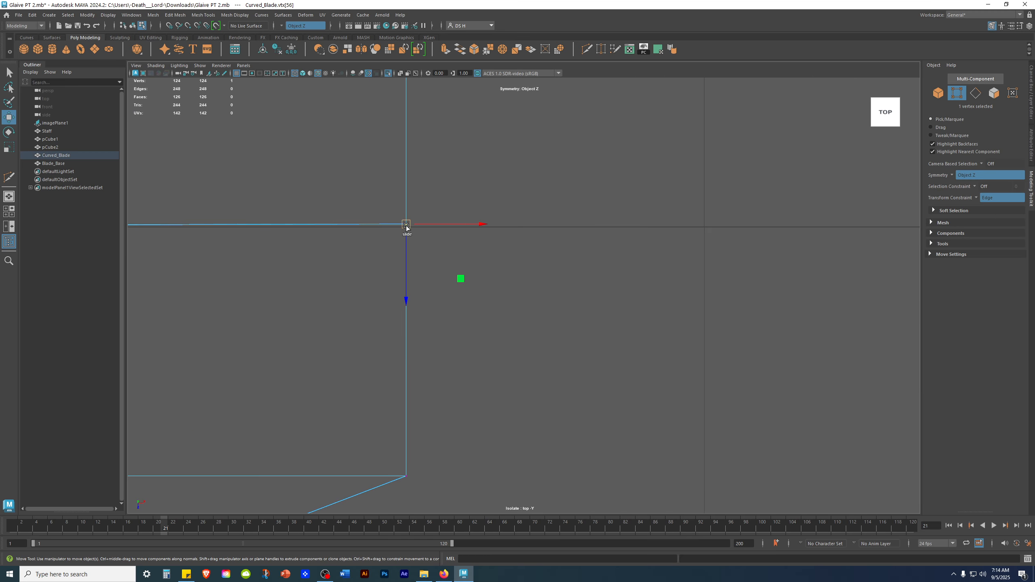
{"action": "left_click", "coordinate": [976, 197]}
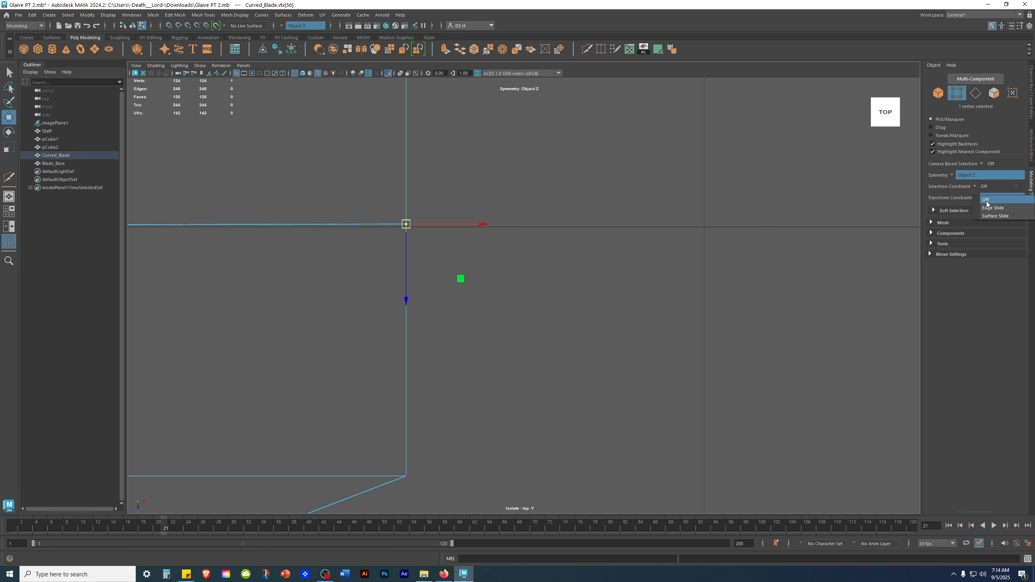
{"action": "left_click", "coordinate": [1005, 198]}
Select the row of vertices running along the blade's centre line in the top view.
{"action": "right_click_drag", "start_coordinate": [706, 262], "coordinate": [460, 262], "text": "alt"}
{"action": "middle_click_drag", "start_coordinate": [460, 261], "coordinate": [616, 238], "text": "alt"}
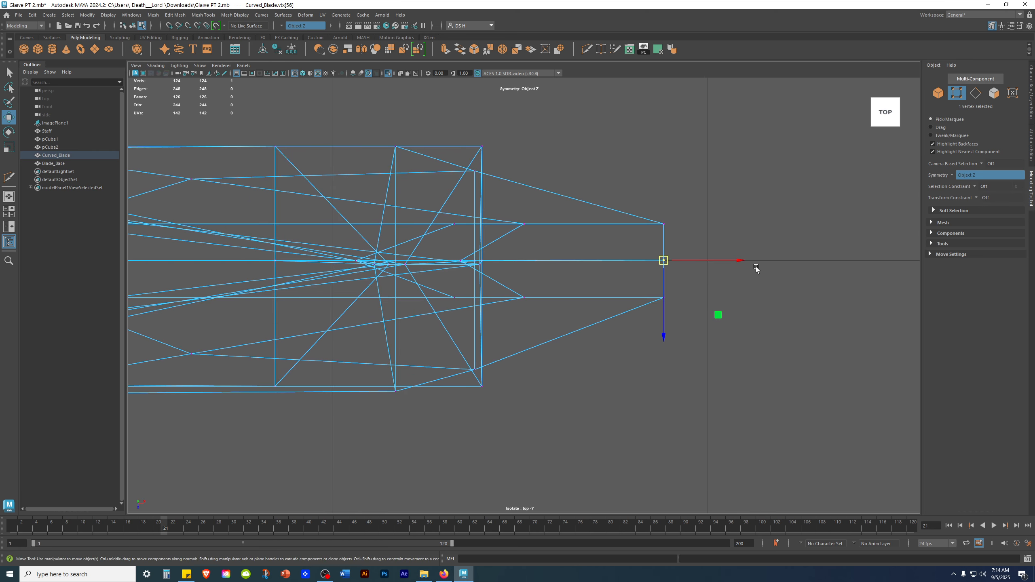
{"action": "right_click_drag", "start_coordinate": [413, 266], "coordinate": [840, 276], "text": "alt"}
{"action": "right_click_drag", "start_coordinate": [661, 259], "coordinate": [448, 265], "text": "alt"}
{"action": "middle_click_drag", "start_coordinate": [344, 292], "coordinate": [385, 286], "text": "alt"}
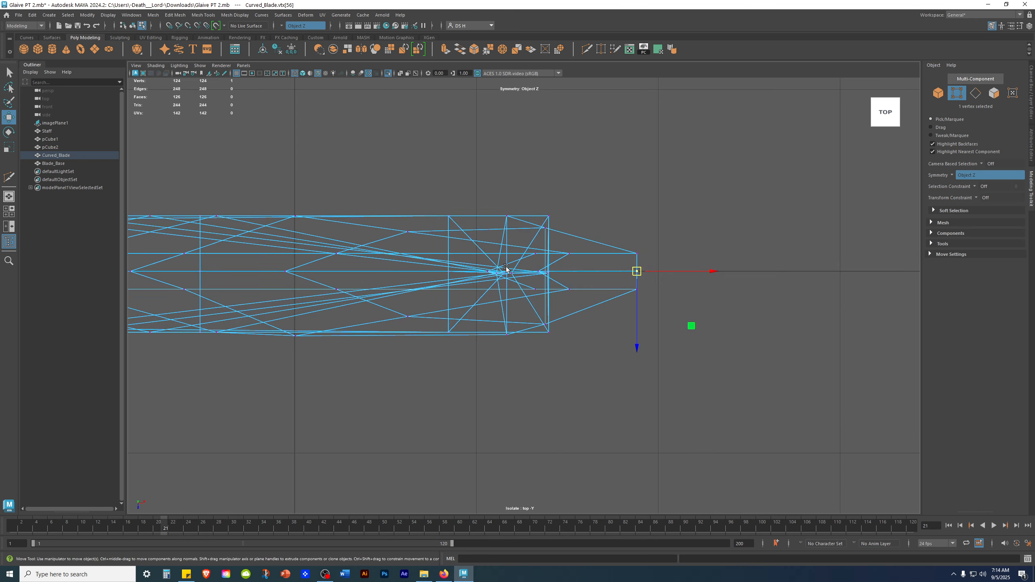
{"action": "right_click_drag", "start_coordinate": [509, 268], "coordinate": [606, 281], "text": "alt"}
{"action": "middle_click_drag", "start_coordinate": [312, 275], "coordinate": [341, 246], "text": "alt"}
{"action": "middle_click_drag", "start_coordinate": [745, 239], "coordinate": [191, 233], "text": "alt"}
{"action": "right_click_drag", "start_coordinate": [558, 255], "coordinate": [394, 261], "text": "alt"}
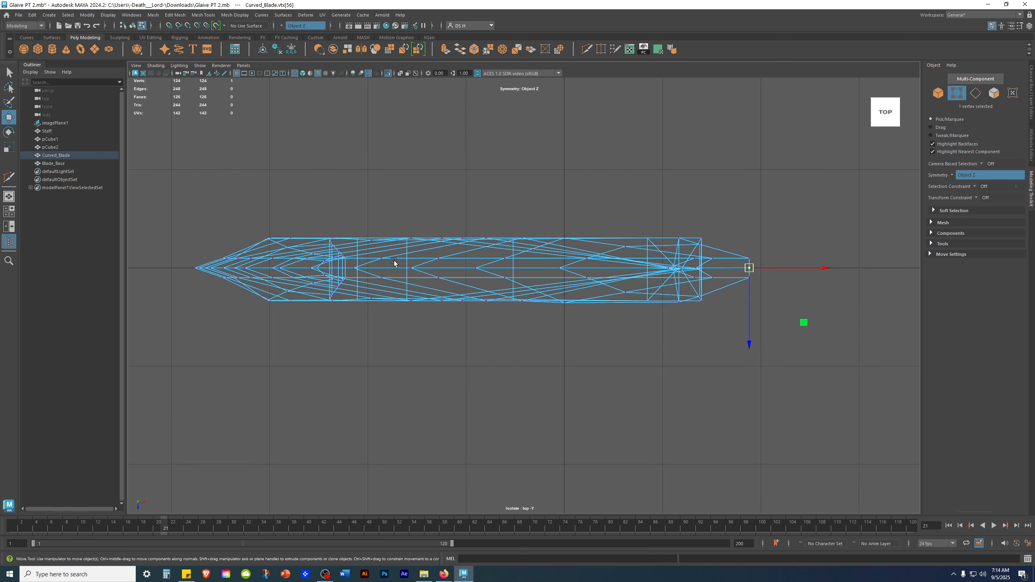
{"action": "left_click", "coordinate": [756, 277]}
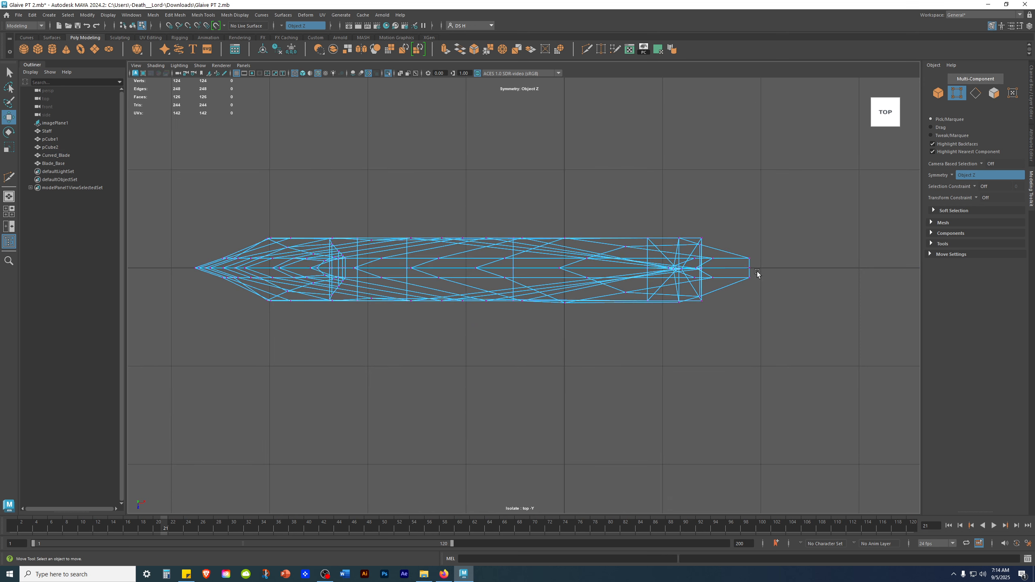
{"action": "left_click_drag", "start_coordinate": [621, 268], "coordinate": [177, 265]}
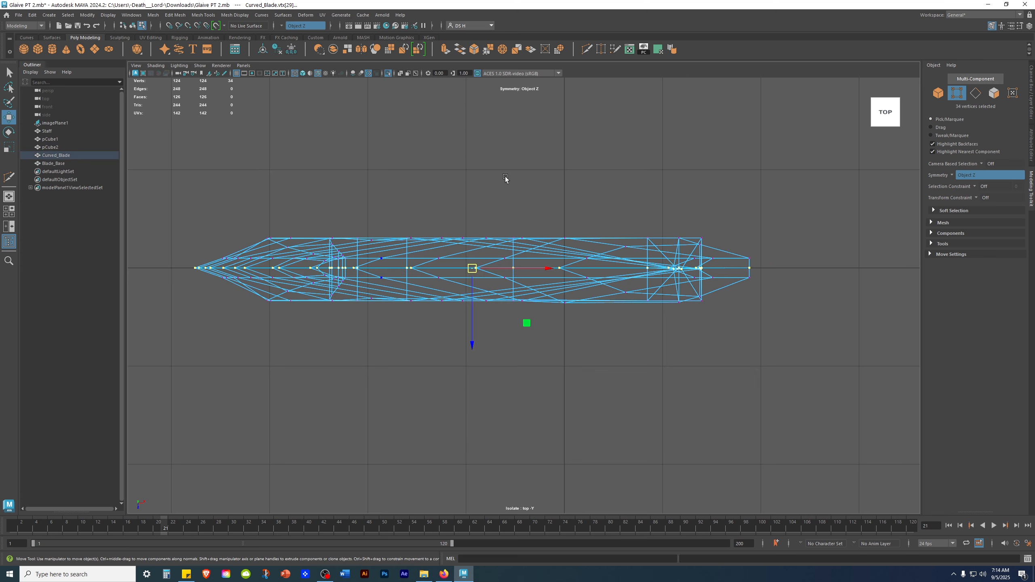
Inspect the selected centre-line vertices along the curved blade in the perspective view.
{"action": "scroll", "coordinate": [473, 202], "scroll_direction": "up", "scroll_amount": 10}
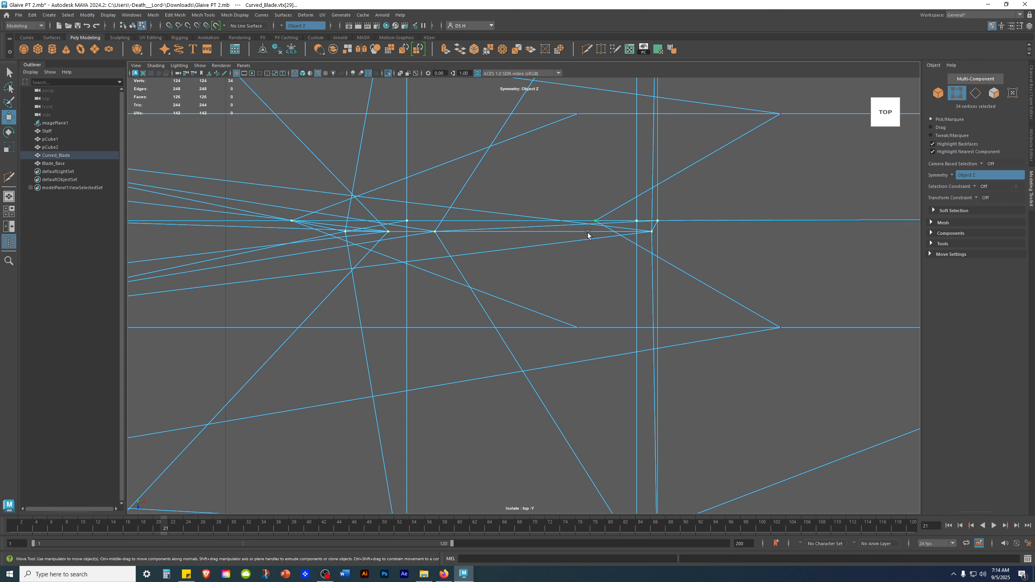
{"action": "key", "text": "space"}
{"action": "key", "text": "space"}
{"action": "left_click_drag", "start_coordinate": [683, 251], "coordinate": [924, 227], "text": "alt"}
{"action": "scroll", "coordinate": [589, 176], "scroll_direction": "down", "scroll_amount": 3}
{"action": "middle_click_drag", "start_coordinate": [588, 176], "coordinate": [582, 407], "text": "alt"}
{"action": "scroll", "coordinate": [593, 257], "scroll_direction": "down", "scroll_amount": 1}
{"action": "middle_click_drag", "start_coordinate": [594, 258], "coordinate": [587, 436], "text": "alt"}
{"action": "scroll", "coordinate": [611, 318], "scroll_direction": "down", "scroll_amount": 1}
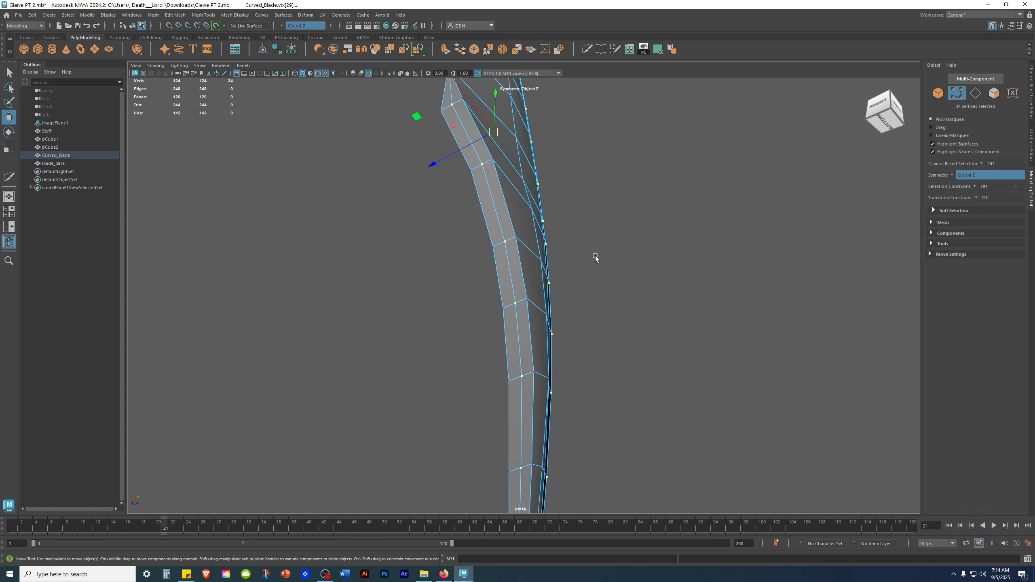
{"action": "middle_click_drag", "start_coordinate": [594, 258], "coordinate": [612, 365], "text": "alt"}
{"action": "left_click_drag", "start_coordinate": [580, 265], "coordinate": [603, 286], "text": "alt"}
{"action": "middle_click_drag", "start_coordinate": [448, 87], "coordinate": [479, 229], "text": "alt"}
{"action": "left_click_drag", "start_coordinate": [479, 228], "coordinate": [555, 228], "text": "alt"}
{"action": "middle_click_drag", "start_coordinate": [391, 223], "coordinate": [686, 359], "text": "alt"}
{"action": "left_click_drag", "start_coordinate": [687, 360], "coordinate": [422, 263], "text": "alt"}
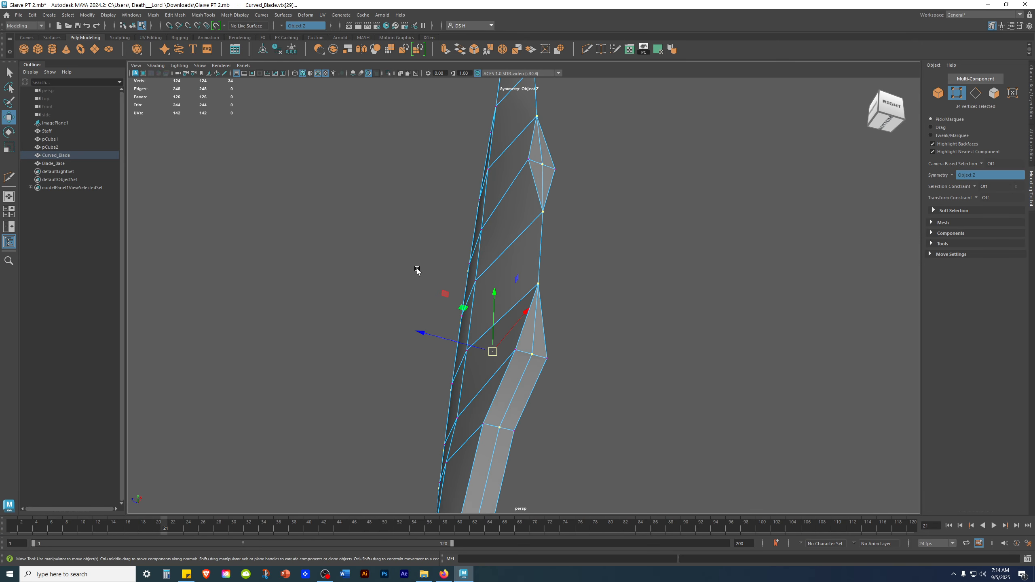
{"action": "left_click_drag", "start_coordinate": [634, 278], "coordinate": [414, 206], "text": "alt"}
Undo the recent edge cuts and vertex slides on the blade.
{"action": "key", "text": "ctrl+z"}
{"action": "key", "text": "ctrl+z"}
{"action": "key", "text": "ctrl+z"}
{"action": "key", "text": "ctrl+z"}
{"action": "key", "text": "ctrl+z"}
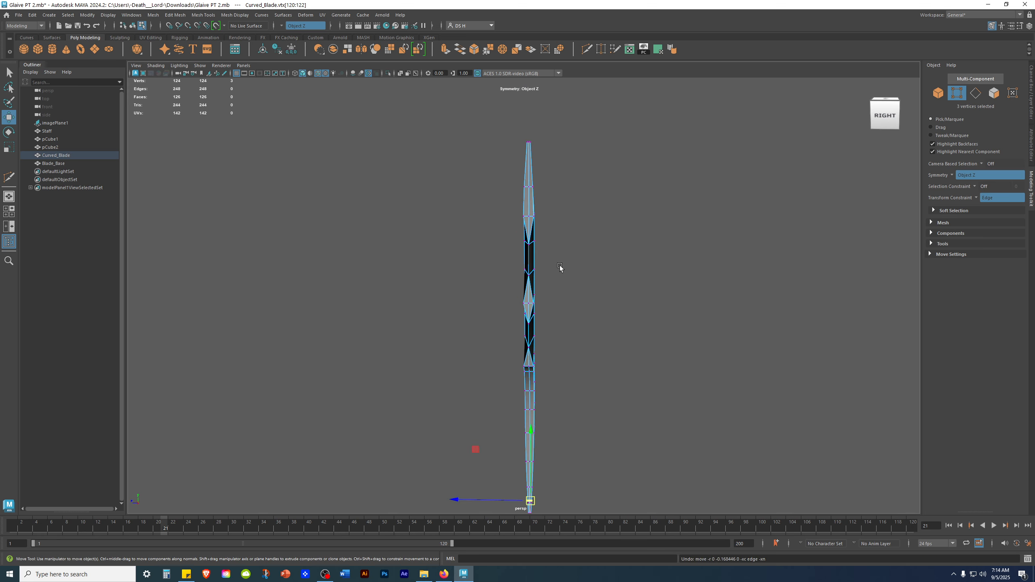
{"action": "key", "text": "ctrl+z"}
{"action": "key", "text": "ctrl+z"}
{"action": "key", "text": "ctrl+z"}
{"action": "key", "text": "ctrl+z"}
{"action": "mouse_move", "coordinate": [429, 227]}
{"action": "left_mouse_down", "text": "alt"}
{"action": "mouse_move", "coordinate": [569, 235]}
{"action": "mouse_move", "coordinate": [445, 232]}
{"action": "left_mouse_up", "text": "alt"}
{"action": "key", "text": "ctrl+z"}
{"action": "key", "text": "ctrl+z"}
{"action": "key", "text": "ctrl+z"}
{"action": "left_click_drag", "start_coordinate": [521, 228], "coordinate": [545, 211], "text": "alt"}
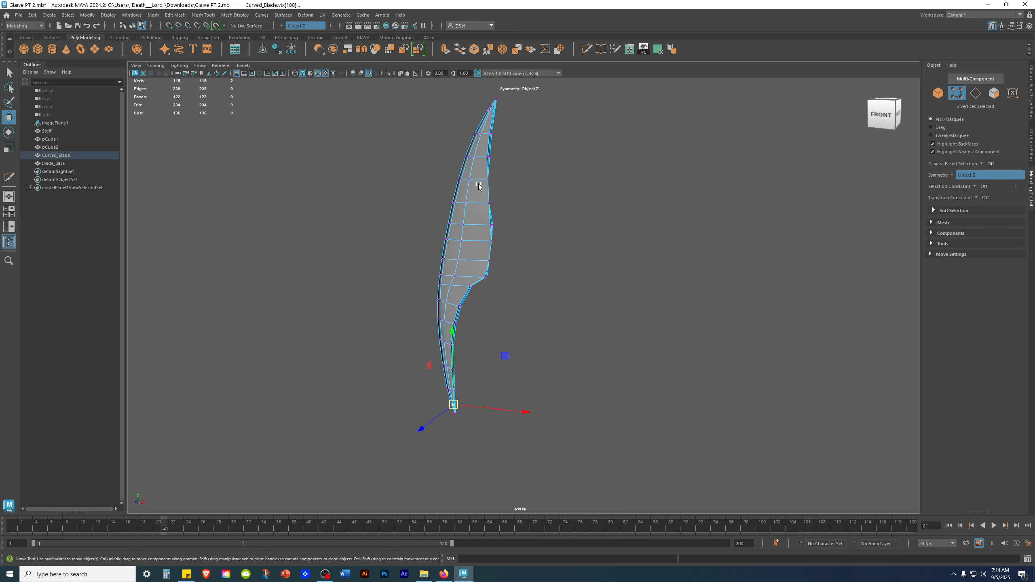
{"action": "key", "text": "ctrl+z"}
{"action": "key", "text": "ctrl+z"}
{"action": "key", "text": "ctrl+z"}
{"action": "left_click_drag", "start_coordinate": [624, 200], "coordinate": [519, 203], "text": "alt"}
{"action": "key", "text": "ctrl+z"}
{"action": "key", "text": "ctrl+z"}
{"action": "key", "text": "ctrl+z"}
{"action": "key", "text": "ctrl+z"}
{"action": "key", "text": "ctrl+z"}
{"action": "key", "text": "ctrl+z"}
{"action": "mouse_move", "coordinate": [550, 226]}
{"action": "left_mouse_down", "text": "alt"}
{"action": "mouse_move", "coordinate": [581, 226]}
{"action": "mouse_move", "coordinate": [545, 243]}
{"action": "left_mouse_up", "text": "alt"}
{"action": "key", "text": "ctrl+z"}
{"action": "key", "text": "ctrl+z"}
Keep undoing past the earlier vertex merges to restore the blade's extra edge loops.
{"action": "key", "text": "ctrl+z"}
{"action": "key", "text": "ctrl+z"}
{"action": "key", "text": "ctrl+z"}
{"action": "key", "text": "ctrl+z"}
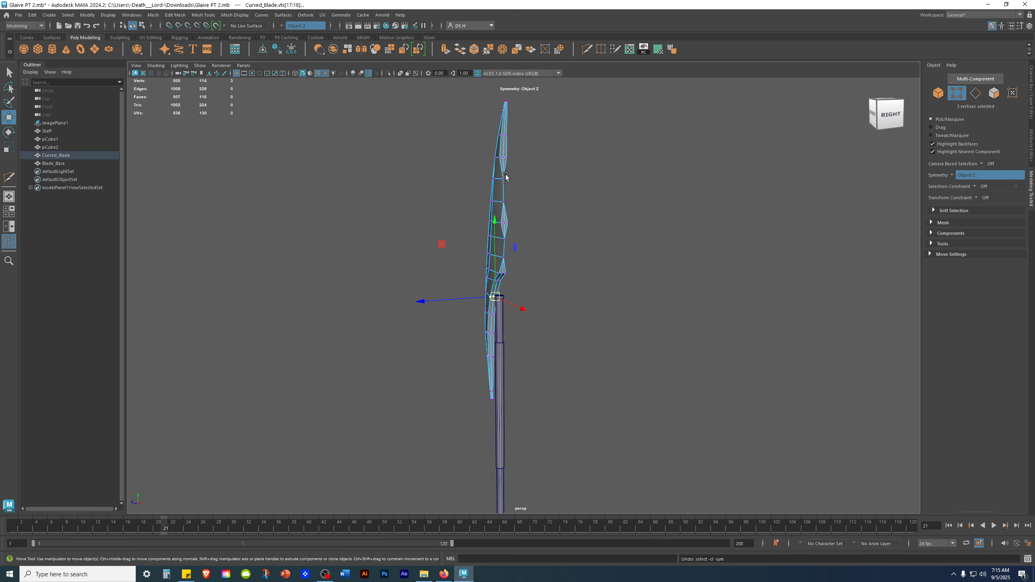
{"action": "key", "text": "ctrl+z"}
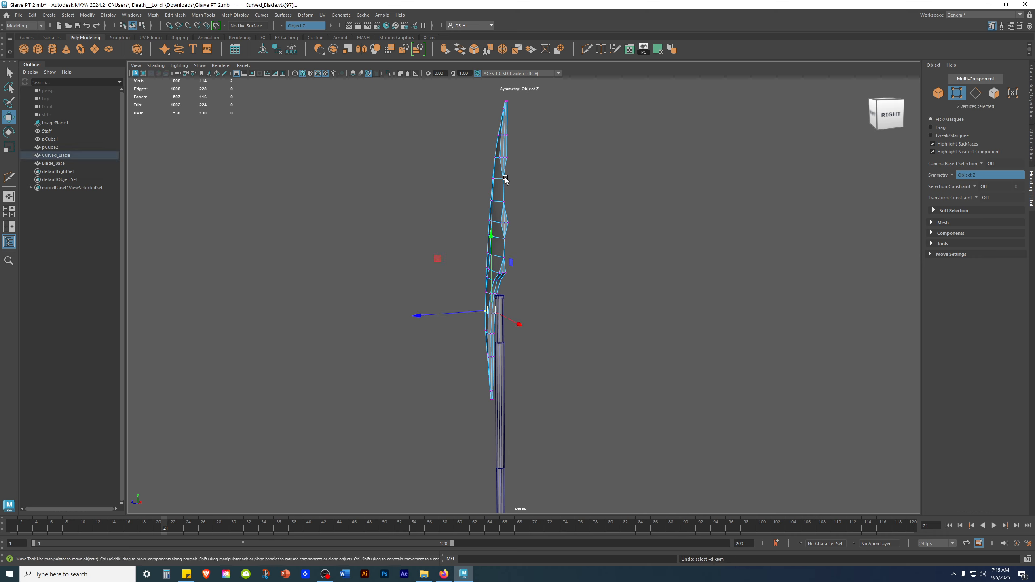
{"action": "key", "text": "ctrl+z"}
{"action": "key", "text": "ctrl+z"}
{"action": "key", "text": "ctrl+z"}
{"action": "key", "text": "ctrl+z"}
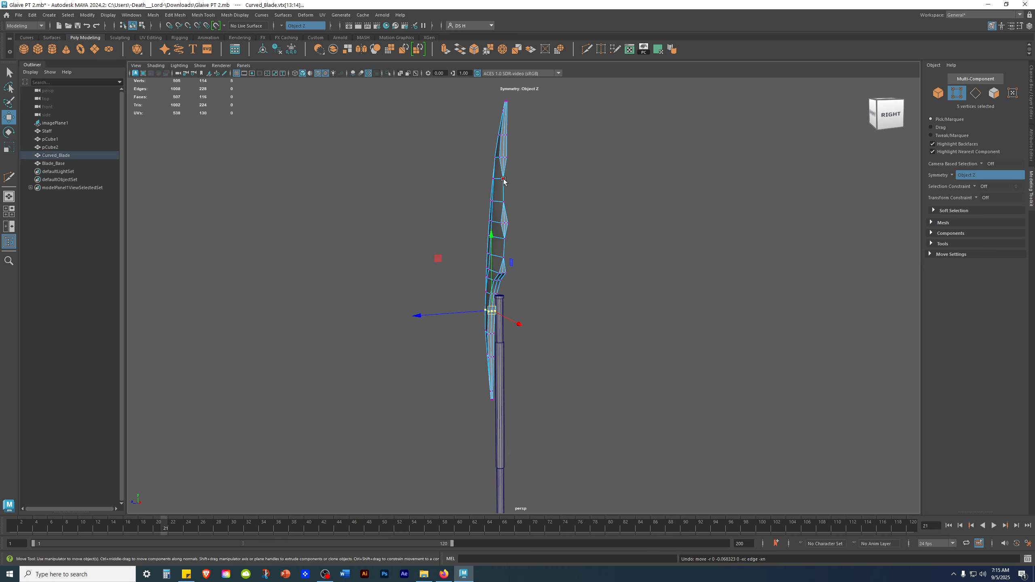
{"action": "key", "text": "ctrl+z"}
{"action": "key", "text": "ctrl+z"}
{"action": "key", "text": "ctrl+z"}
{"action": "key", "text": "ctrl+z"}
{"action": "key", "text": "ctrl+z"}
{"action": "key", "text": "ctrl+z"}
{"action": "key", "text": "ctrl+z"}
{"action": "key", "text": "ctrl+z"}
{"action": "key", "text": "ctrl+z"}
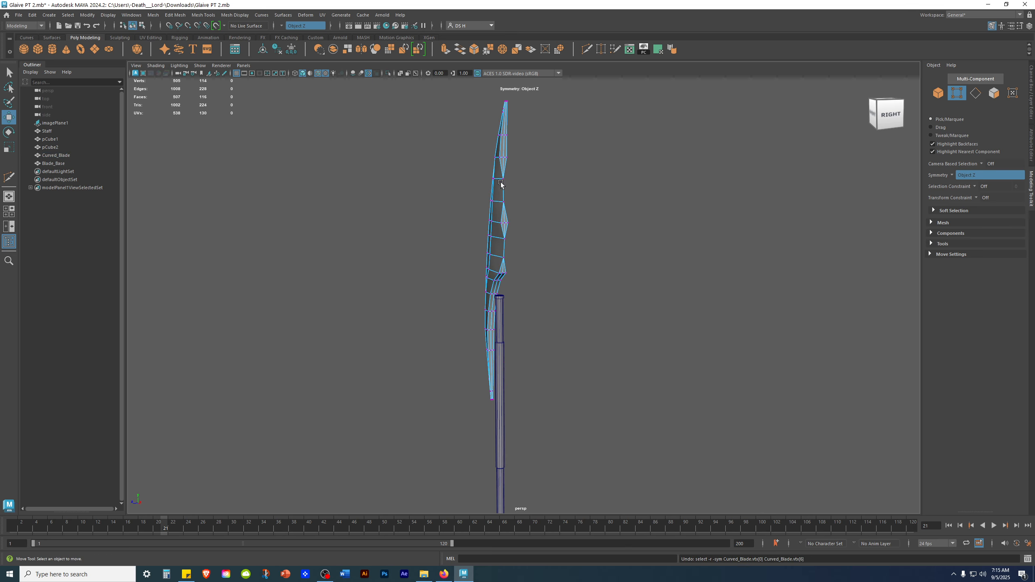
{"action": "key", "text": "ctrl+z"}
{"action": "key", "text": "ctrl+z"}
{"action": "key", "text": "ctrl+z"}
{"action": "key", "text": "ctrl+z"}
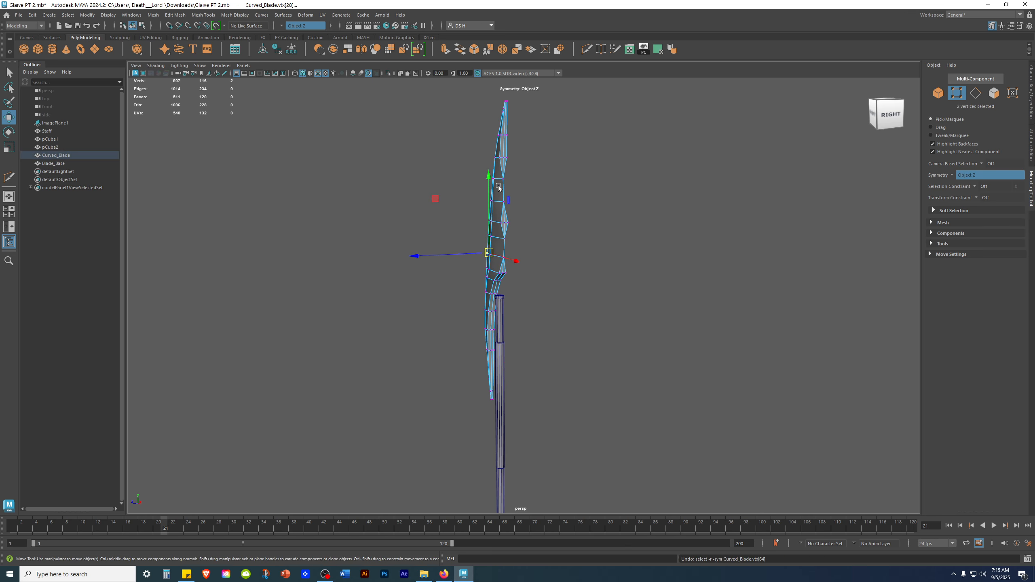
{"action": "left_click_drag", "start_coordinate": [534, 195], "coordinate": [582, 197], "text": "alt"}
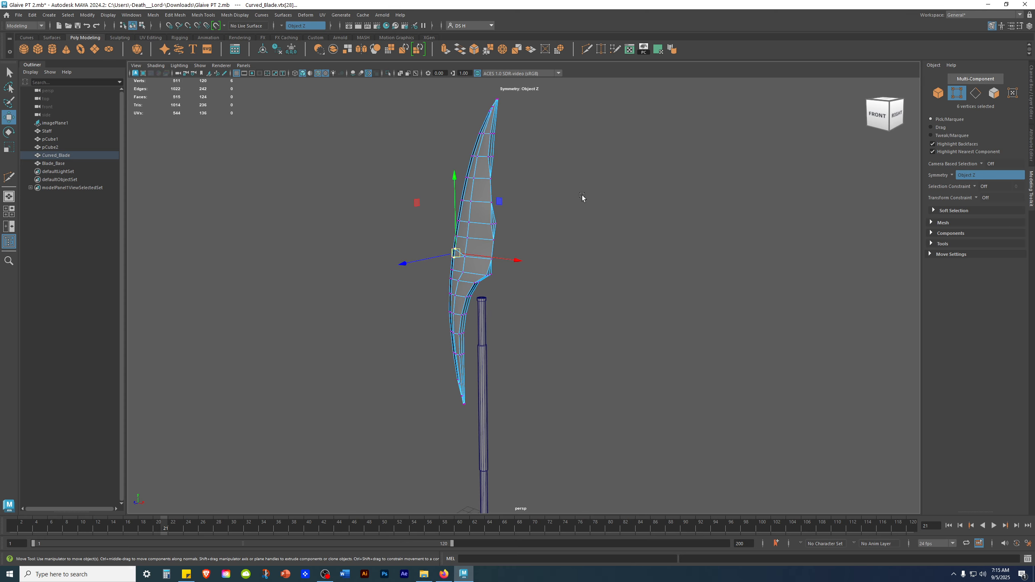
{"action": "key", "text": "ctrl+z"}
{"action": "key", "text": "ctrl+z"}
{"action": "key", "text": "ctrl+z"}
{"action": "key", "text": "ctrl+z"}
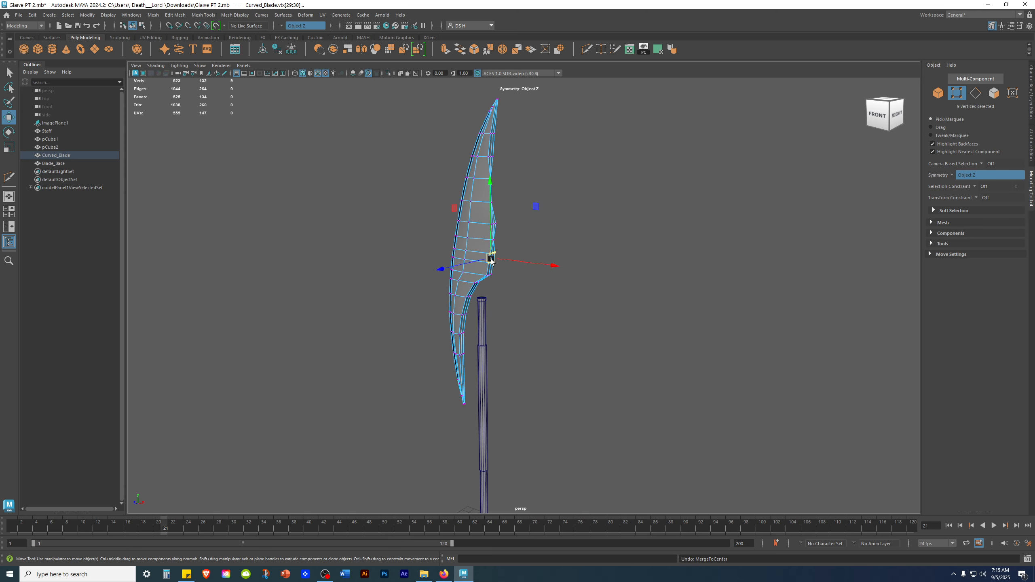
{"action": "right_click_drag", "start_coordinate": [415, 236], "coordinate": [714, 261], "text": "alt"}
{"action": "middle_click_drag", "start_coordinate": [374, 194], "coordinate": [419, 248], "text": "alt"}
{"action": "right_click_drag", "start_coordinate": [419, 249], "coordinate": [444, 235], "text": "alt"}
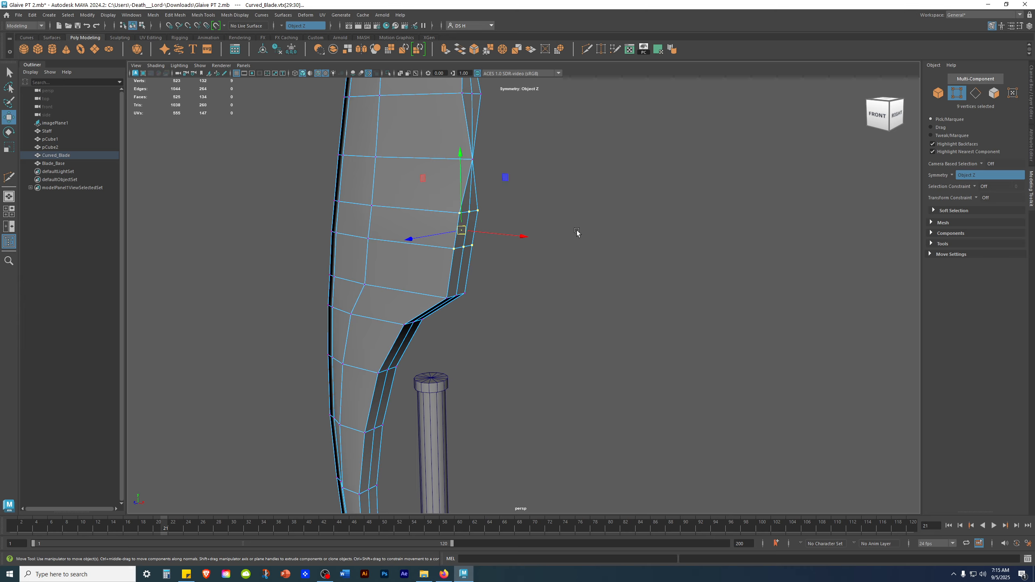
{"action": "middle_click_drag", "start_coordinate": [539, 176], "coordinate": [559, 263], "text": "alt"}
{"action": "left_click_drag", "start_coordinate": [559, 263], "coordinate": [495, 259], "text": "alt"}
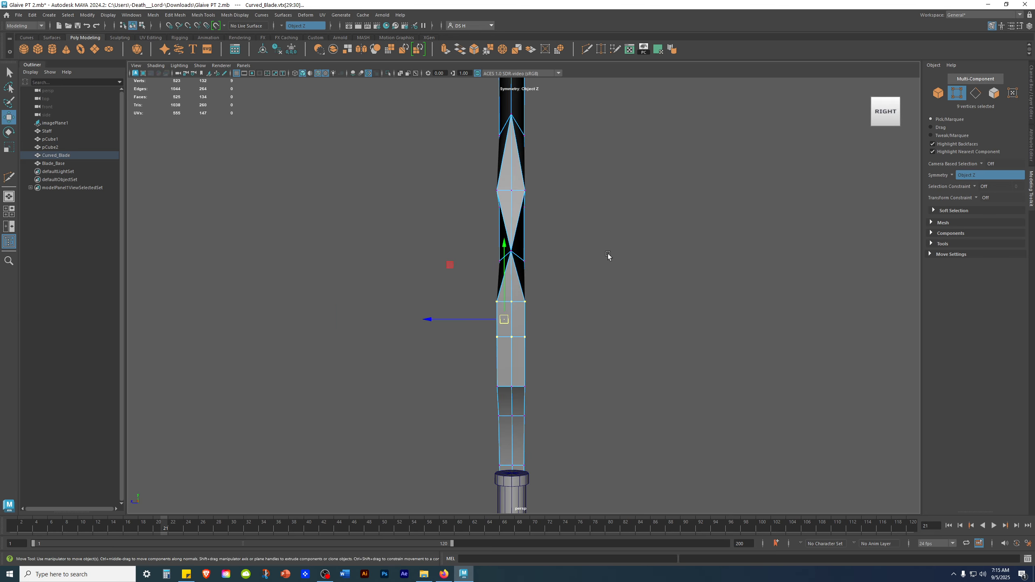
{"action": "key", "text": "ctrl+z"}
{"action": "key", "text": "ctrl+z"}
{"action": "key", "text": "ctrl+z"}
{"action": "key", "text": "ctrl+z"}
{"action": "key", "text": "ctrl+z"}
{"action": "key", "text": "ctrl+z"}
{"action": "key", "text": "ctrl+z"}
{"action": "key", "text": "ctrl+z"}
{"action": "key", "text": "ctrl+z"}
{"action": "key", "text": "ctrl+z"}
{"action": "key", "text": "ctrl+z"}
{"action": "key", "text": "ctrl+z"}
{"action": "key", "text": "ctrl+z"}
{"action": "key", "text": "ctrl+z"}
{"action": "key", "text": "ctrl+z"}
{"action": "key", "text": "ctrl+z"}
{"action": "key", "text": "ctrl+z"}
{"action": "key", "text": "ctrl+z"}
{"action": "key", "text": "ctrl+z"}
{"action": "key", "text": "ctrl+z"}
{"action": "key", "text": "ctrl+z"}
{"action": "key", "text": "ctrl+z"}
{"action": "key", "text": "ctrl+z"}
{"action": "key", "text": "ctrl+z"}
{"action": "key", "text": "ctrl+z"}
{"action": "key", "text": "ctrl+z"}
{"action": "key", "text": "ctrl+z"}
{"action": "key", "text": "ctrl+z"}
{"action": "key", "text": "ctrl+z"}
{"action": "key", "text": "ctrl+z"}
{"action": "key", "text": "ctrl+z"}
Undo four more steps and clear the selection.
{"action": "key", "text": "ctrl+z"}
{"action": "key", "text": "ctrl+z"}
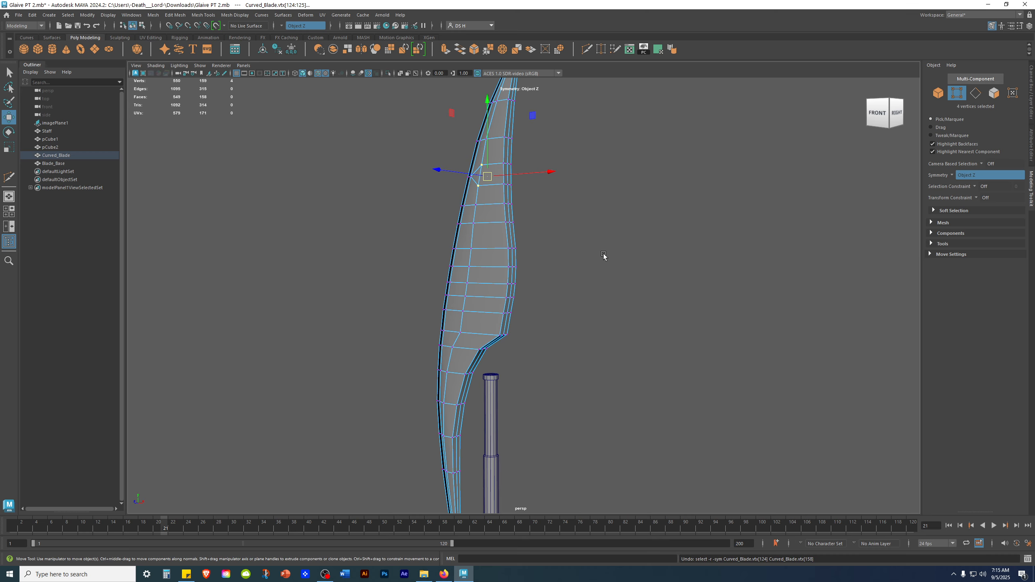
{"action": "left_click_drag", "start_coordinate": [603, 255], "coordinate": [508, 173], "text": "alt"}
{"action": "key", "text": "ctrl+z"}
{"action": "key", "text": "ctrl+z"}
{"action": "key", "text": "ctrl+z"}
{"action": "key", "text": "ctrl+z"}
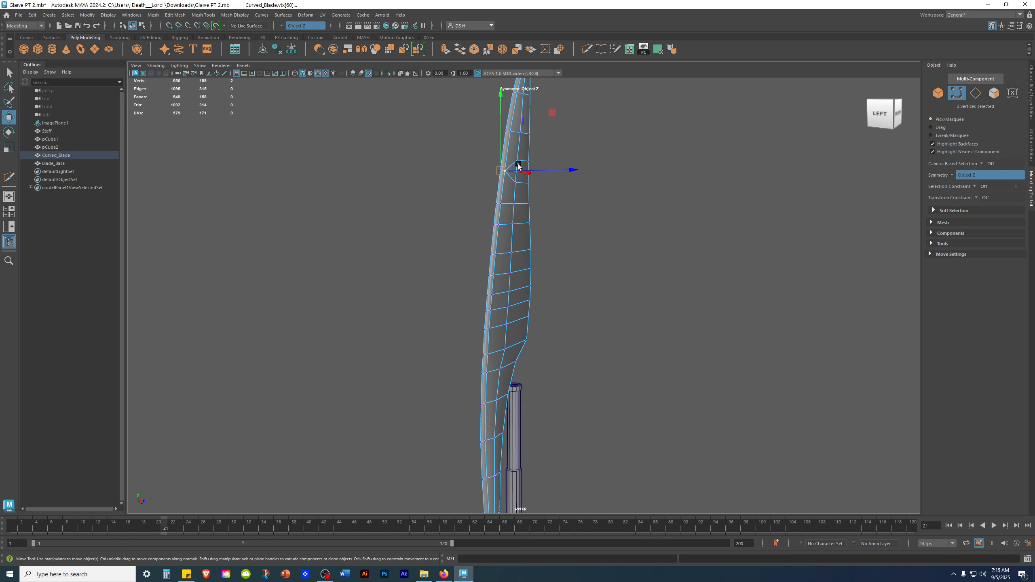
{"action": "key", "text": "ctrl+z"}
{"action": "left_click", "coordinate": [677, 259]}
{"action": "left_click_drag", "start_coordinate": [676, 260], "coordinate": [432, 263], "text": "alt"}
{"action": "middle_click_drag", "start_coordinate": [491, 206], "coordinate": [534, 312], "text": "alt"}
{"action": "right_click_drag", "start_coordinate": [534, 312], "coordinate": [629, 312], "text": "alt"}
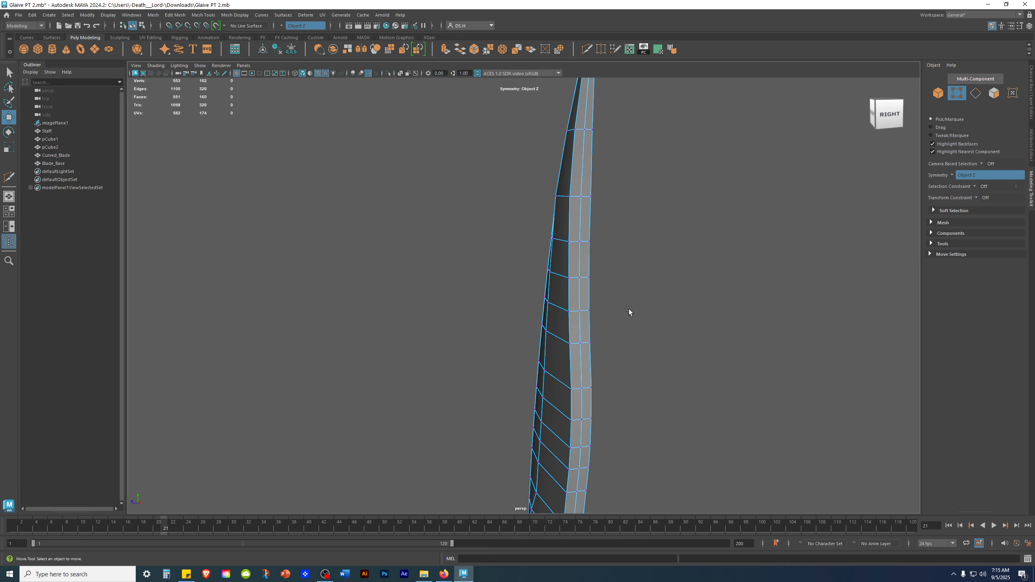
Switch to the four-panel layout with an enlarged top row of panels.
{"action": "key", "text": "space"}
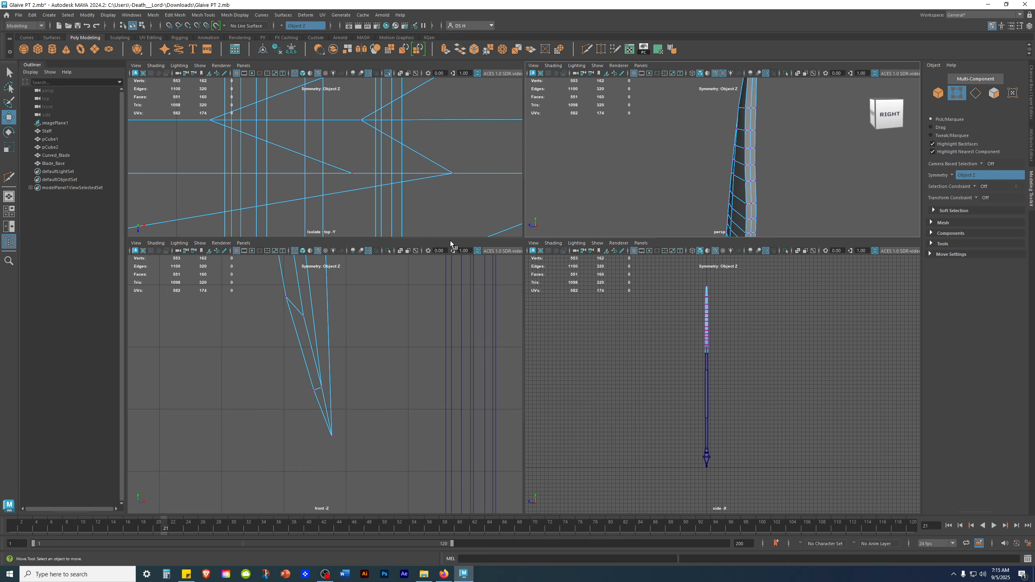
{"action": "left_click_drag", "start_coordinate": [449, 237], "coordinate": [464, 573]}
{"action": "right_click_drag", "start_coordinate": [489, 302], "coordinate": [467, 322], "text": "alt"}
{"action": "middle_click_drag", "start_coordinate": [308, 312], "coordinate": [432, 301], "text": "alt"}
{"action": "middle_click_drag", "start_coordinate": [709, 319], "coordinate": [718, 264], "text": "alt"}
{"action": "right_click_drag", "start_coordinate": [718, 264], "coordinate": [776, 286], "text": "alt"}
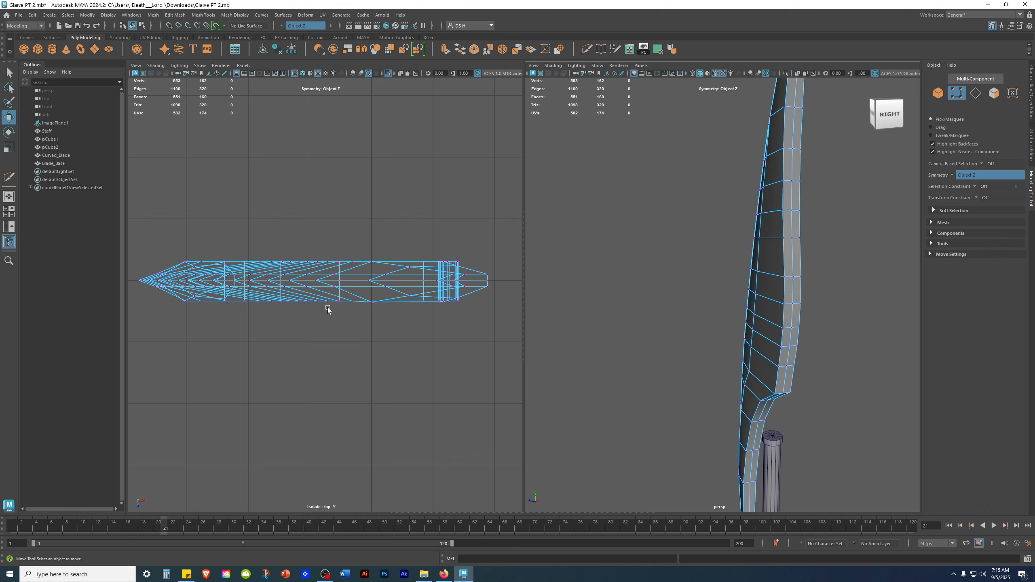
{"action": "key", "text": "space"}
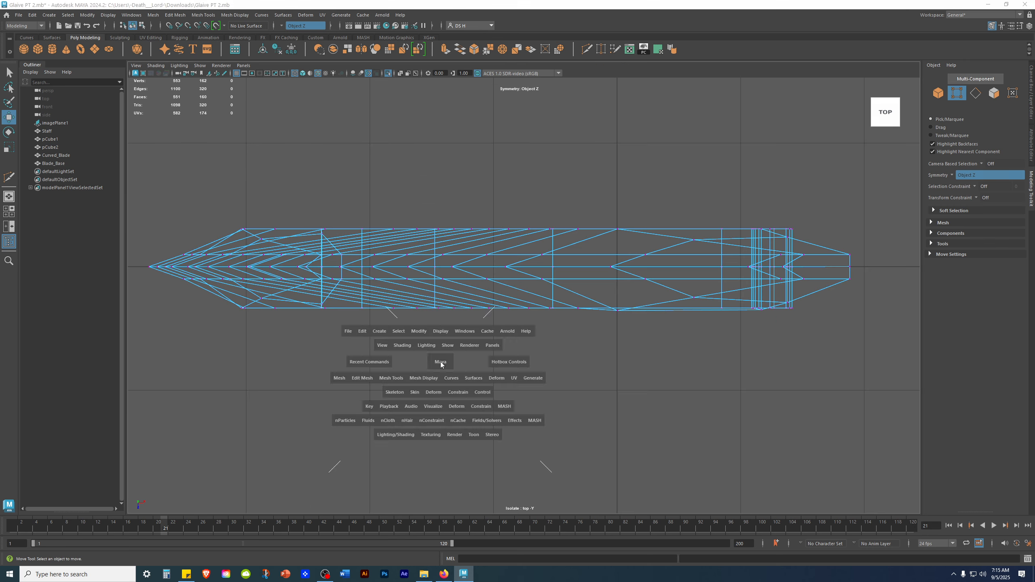
{"action": "key", "text": "space"}
{"action": "left_click_drag", "start_coordinate": [448, 512], "coordinate": [448, 274]}
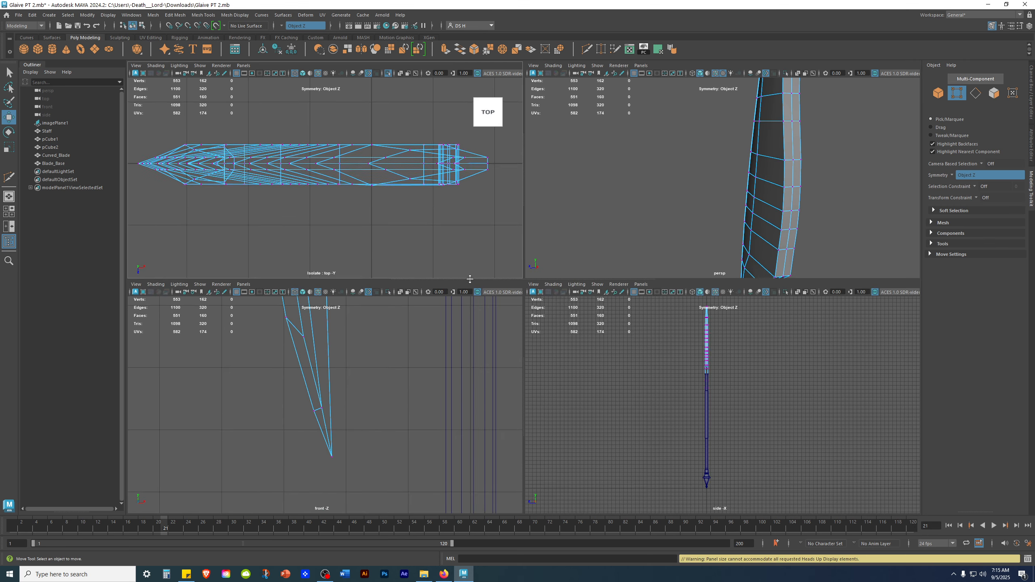
{"action": "scroll", "coordinate": [224, 377], "scroll_direction": "down", "scroll_amount": 3}
{"action": "scroll", "coordinate": [282, 374], "scroll_direction": "up", "scroll_amount": 6}
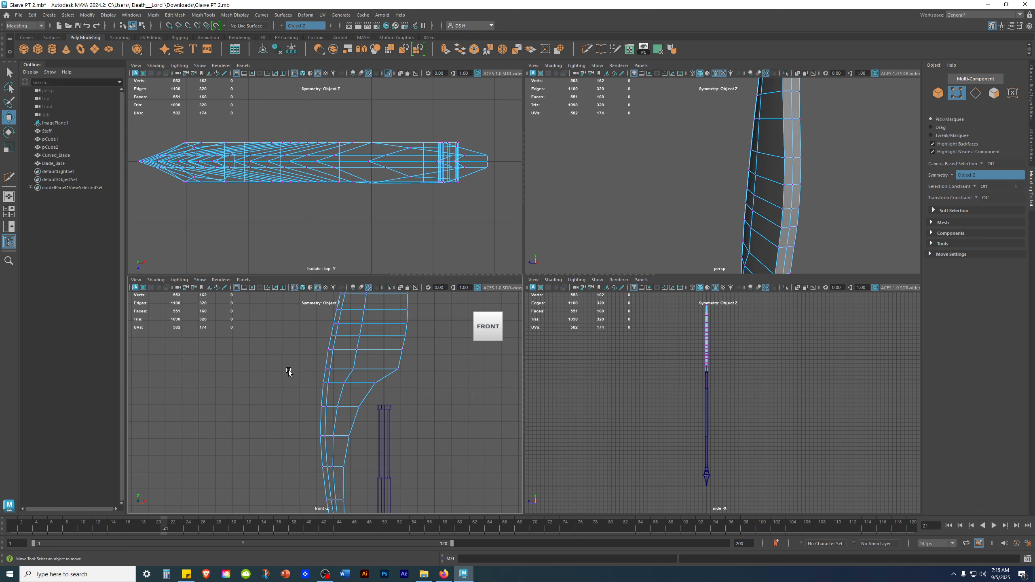
{"action": "scroll", "coordinate": [287, 358], "scroll_direction": "down", "scroll_amount": 3}
{"action": "scroll", "coordinate": [282, 416], "scroll_direction": "up", "scroll_amount": 5}
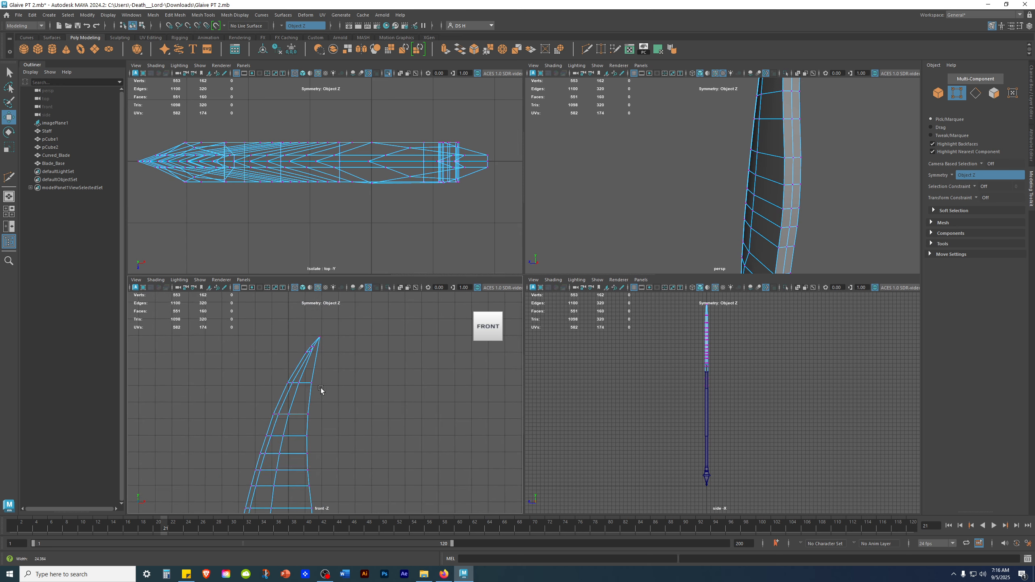
Select two neighbouring vertices on the blade's outer edge in the front view and merge them.
{"action": "middle_click_drag", "start_coordinate": [338, 433], "coordinate": [404, 372], "text": "alt"}
{"action": "right_click_drag", "start_coordinate": [260, 368], "coordinate": [335, 401], "text": "alt"}
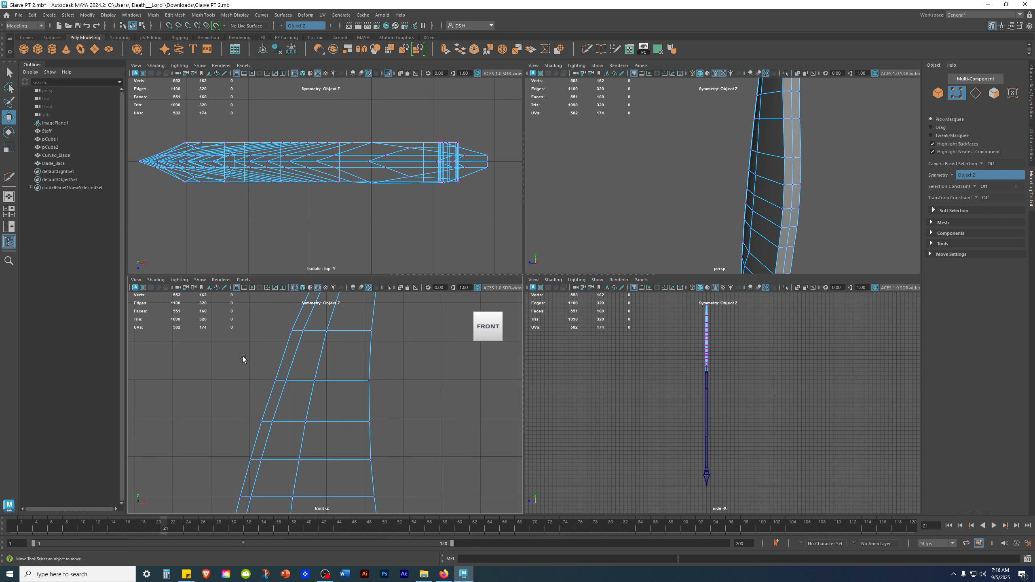
{"action": "left_click", "coordinate": [276, 381]}
{"action": "key", "text": "q"}
{"action": "left_click_drag", "start_coordinate": [242, 411], "coordinate": [266, 434], "text": "shift"}
{"action": "left_click_drag", "start_coordinate": [635, 210], "coordinate": [773, 181], "text": "alt"}
{"action": "key", "text": "r"}
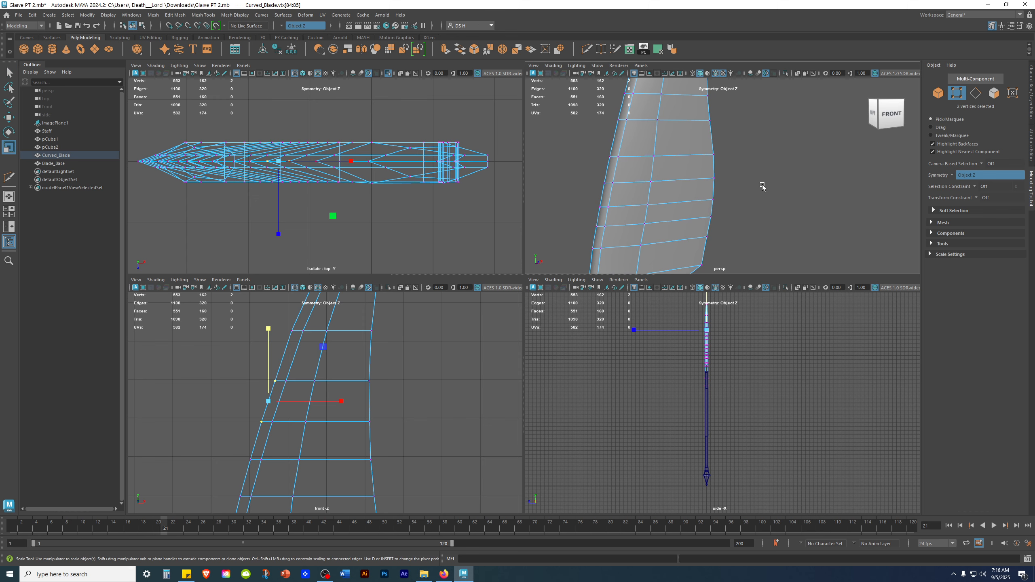
{"action": "key", "text": "w"}
{"action": "scroll", "coordinate": [758, 186], "scroll_direction": "up", "scroll_amount": 5}
{"action": "key", "text": "q"}
{"action": "left_click_drag", "start_coordinate": [735, 142], "coordinate": [714, 139], "text": "alt"}
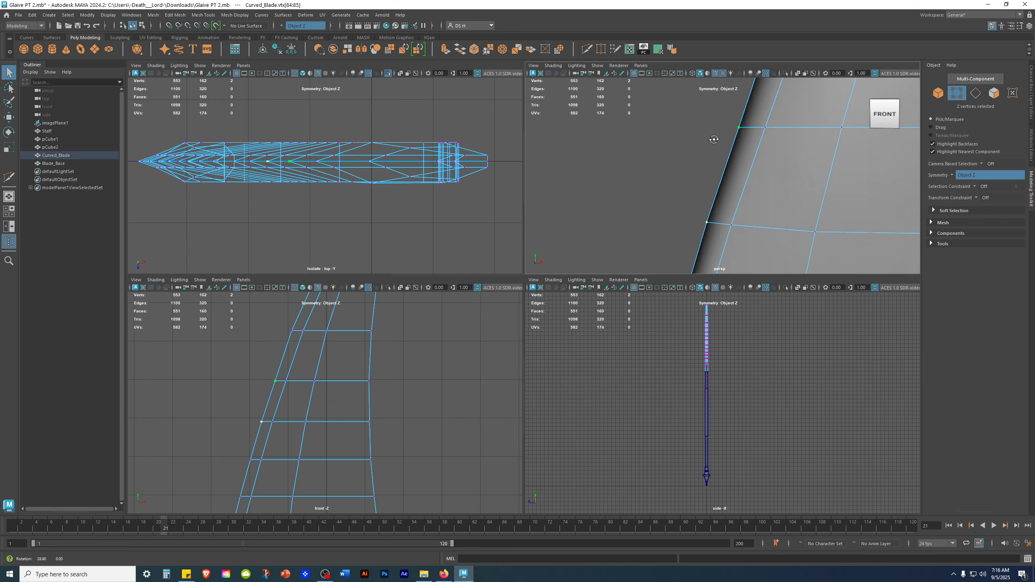
{"action": "scroll", "coordinate": [693, 180], "scroll_direction": "down", "scroll_amount": 5}
{"action": "left_click_drag", "start_coordinate": [693, 180], "coordinate": [605, 171], "text": "alt"}
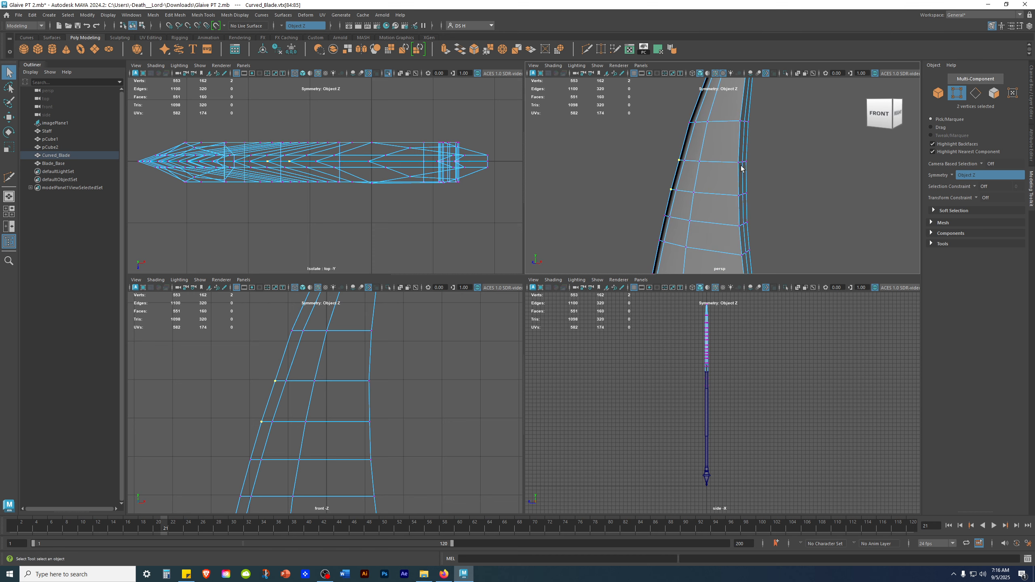
{"action": "middle_click_drag", "start_coordinate": [416, 403], "coordinate": [379, 424], "text": "alt"}
{"action": "right_click_drag", "start_coordinate": [386, 357], "coordinate": [398, 137], "text": "shift"}
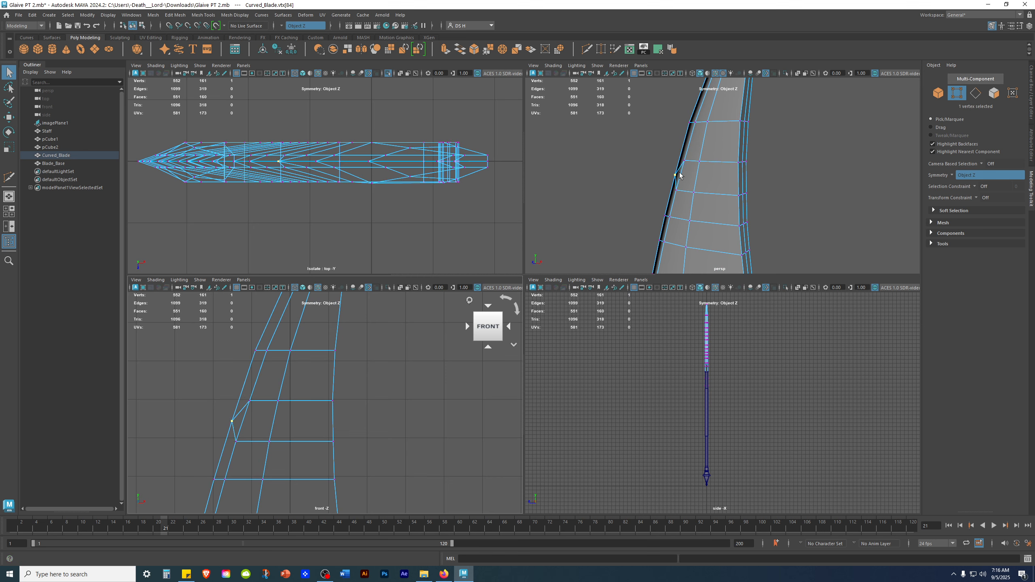
Select two more vertex pairs on the blade's edge and merge each by repeating the merge.
{"action": "left_click", "coordinate": [251, 406]}
{"action": "left_click_drag", "start_coordinate": [709, 168], "coordinate": [749, 167], "text": "alt"}
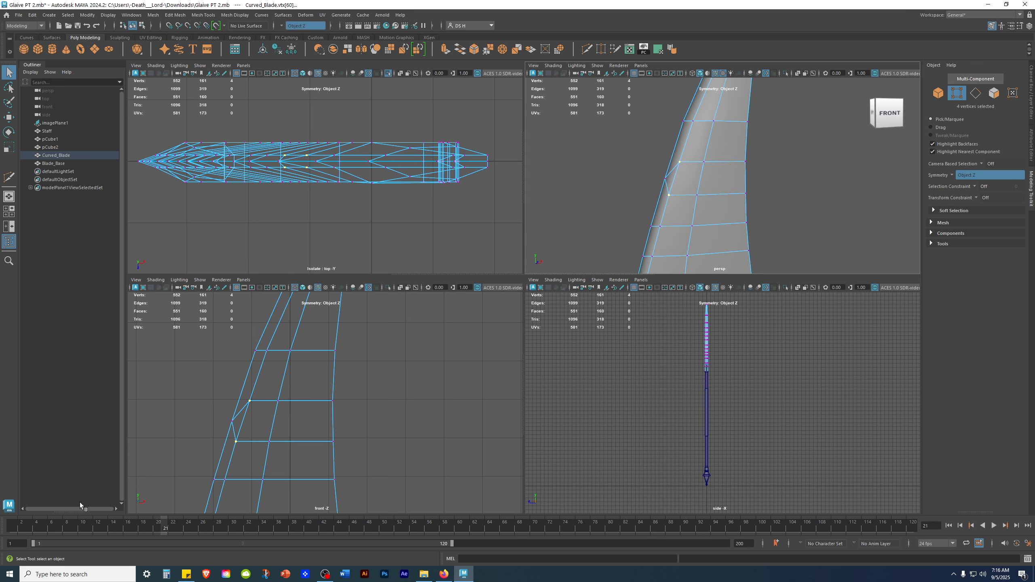
{"action": "key", "text": "g"}
{"action": "left_click_drag", "start_coordinate": [265, 379], "coordinate": [286, 409]}
{"action": "left_click_drag", "start_coordinate": [247, 432], "coordinate": [272, 457], "text": "shift"}
{"action": "key", "text": "g"}
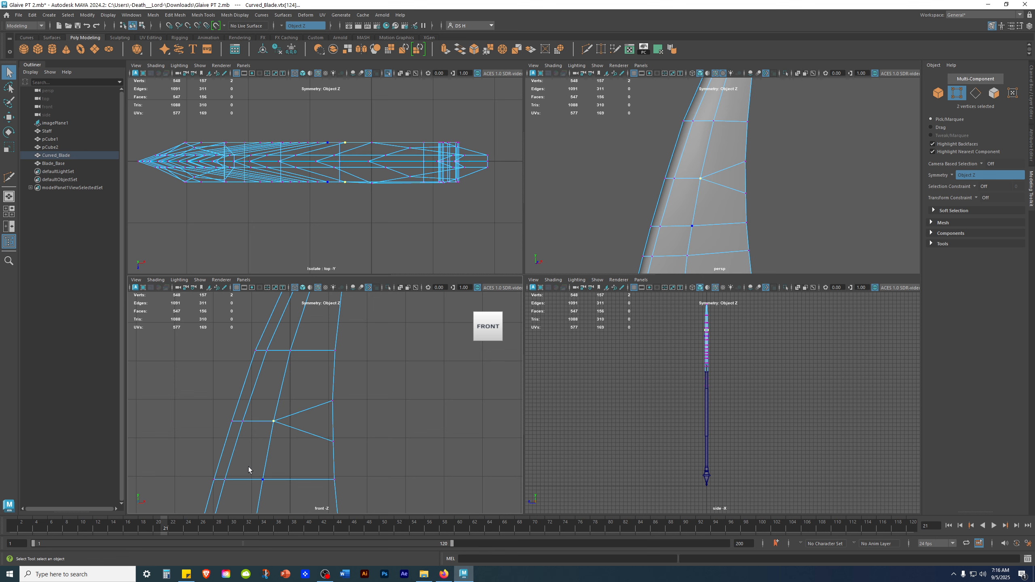
Try merging the selected vertices on the blade's edge to their center, then undo the merge.
{"action": "left_click_drag", "start_coordinate": [729, 148], "coordinate": [745, 144], "text": "alt"}
{"action": "left_click_drag", "start_coordinate": [312, 386], "coordinate": [366, 465]}
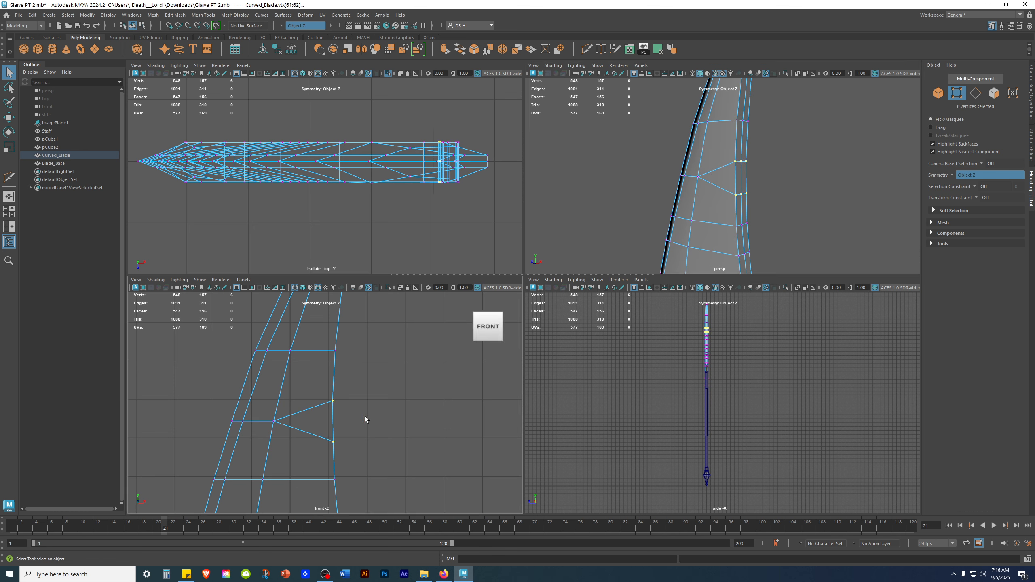
{"action": "left_click_drag", "start_coordinate": [828, 152], "coordinate": [785, 169], "text": "alt"}
{"action": "scroll", "coordinate": [786, 169], "scroll_direction": "up", "scroll_amount": 4}
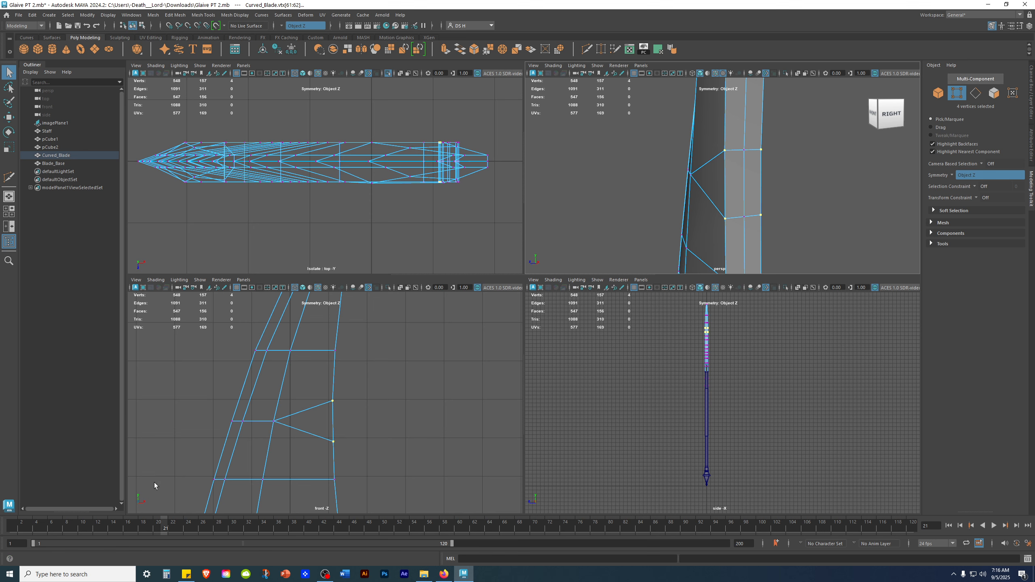
{"action": "left_click_drag", "start_coordinate": [766, 179], "coordinate": [685, 194], "text": "alt"}
{"action": "right_click_drag", "start_coordinate": [794, 173], "coordinate": [791, 102], "text": "shift"}
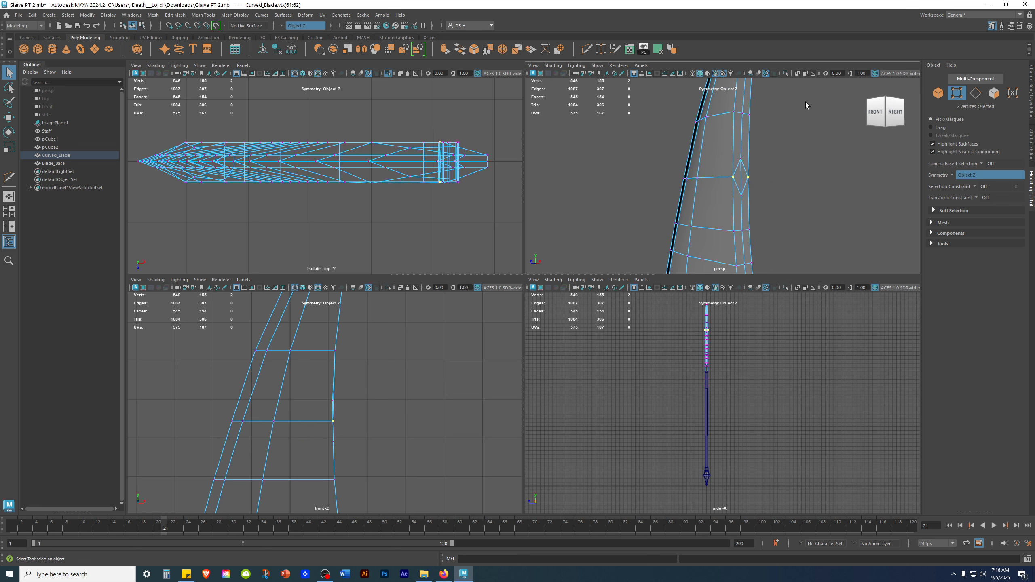
{"action": "key", "text": "ctrl+z"}
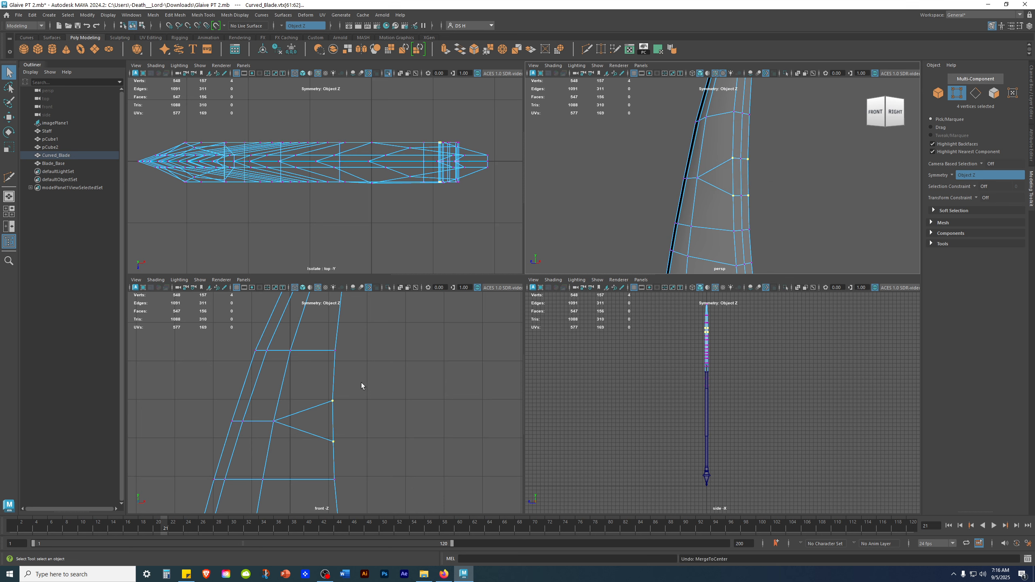
{"action": "left_click_drag", "start_coordinate": [318, 386], "coordinate": [369, 459]}
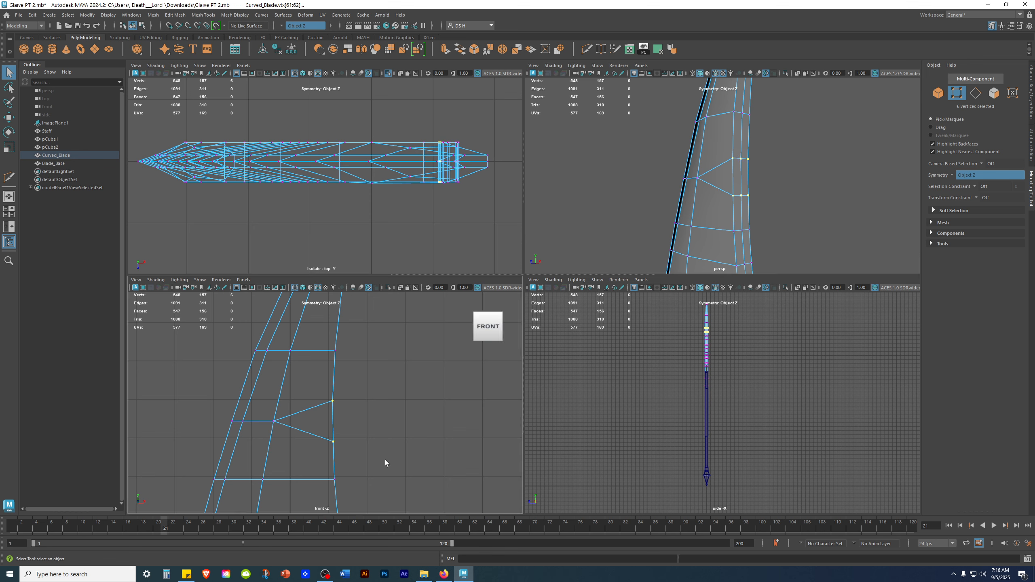
{"action": "left_click_drag", "start_coordinate": [725, 174], "coordinate": [764, 177], "text": "alt"}
{"action": "right_click_drag", "start_coordinate": [786, 173], "coordinate": [794, 103], "text": "shift"}
{"action": "left_click_drag", "start_coordinate": [794, 105], "coordinate": [762, 110], "text": "alt"}
{"action": "key", "text": "ctrl+z"}
{"action": "left_click", "coordinate": [781, 188]}
{"action": "left_click_drag", "start_coordinate": [784, 189], "coordinate": [729, 180], "text": "alt"}
Merge two vertex pairs on the blade's thin edge in the perspective view by repeating the merge.
{"action": "left_click", "coordinate": [732, 158]}
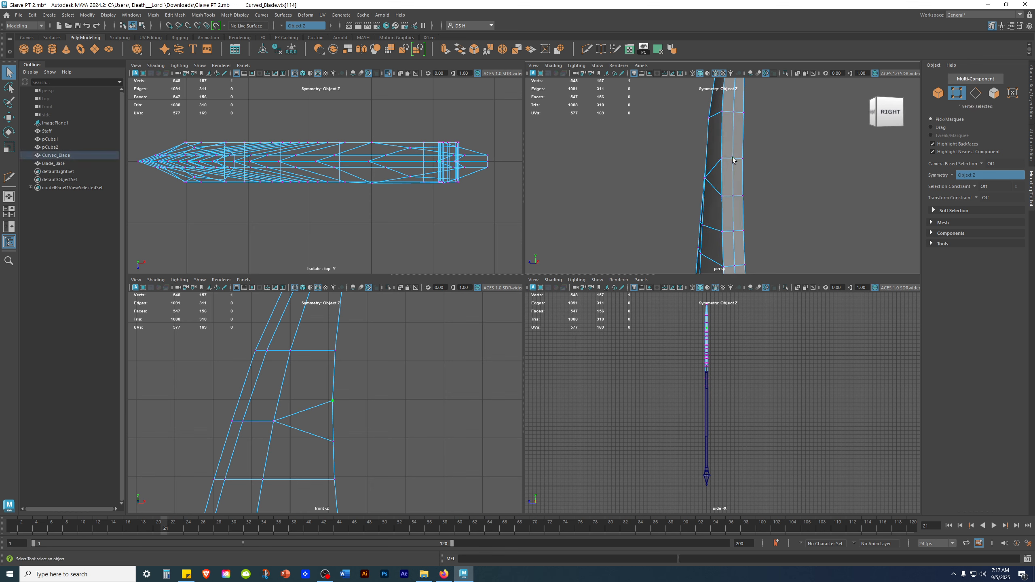
{"action": "left_click", "coordinate": [734, 197], "text": "shift"}
{"action": "mouse_move", "coordinate": [733, 197]}
{"action": "left_mouse_down", "text": "alt"}
{"action": "mouse_move", "coordinate": [804, 215]}
{"action": "mouse_move", "coordinate": [841, 203]}
{"action": "mouse_move", "coordinate": [740, 185]}
{"action": "left_mouse_up", "text": "alt"}
{"action": "key", "text": "g"}
{"action": "left_click", "coordinate": [803, 204]}
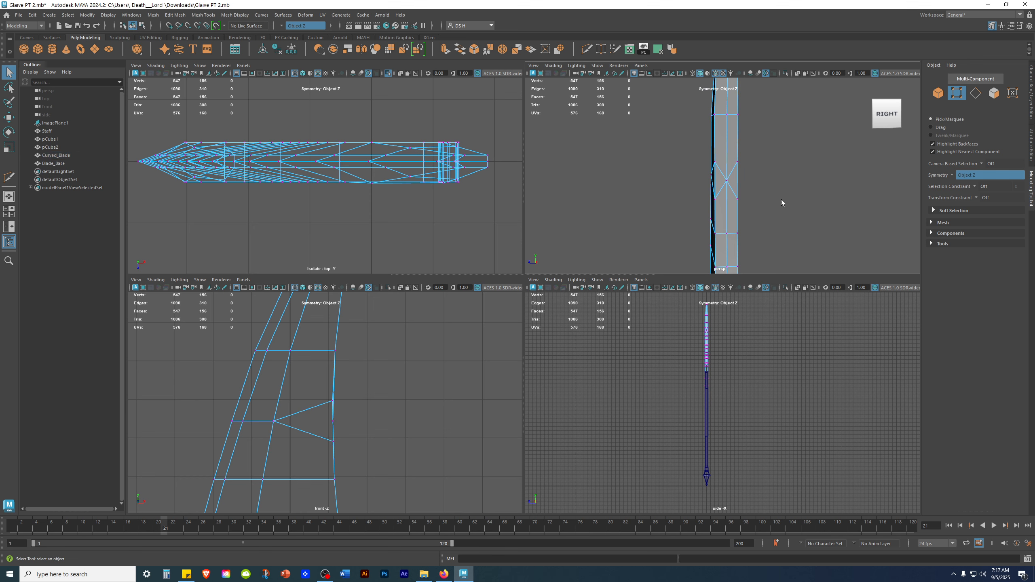
{"action": "left_click_drag", "start_coordinate": [781, 202], "coordinate": [733, 179], "text": "alt"}
{"action": "left_click", "coordinate": [722, 161]}
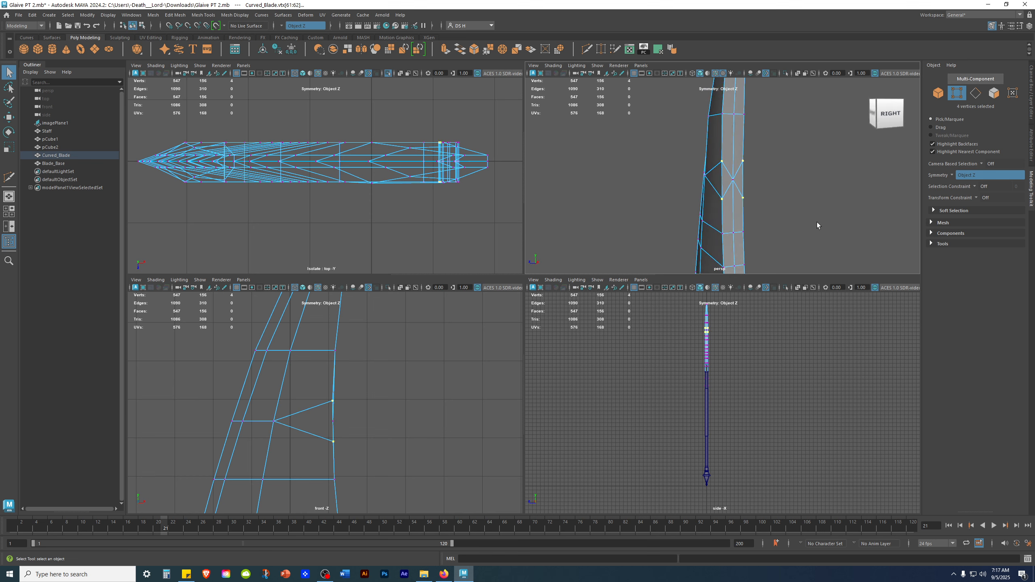
{"action": "key", "text": "g"}
{"action": "left_click", "coordinate": [784, 194]}
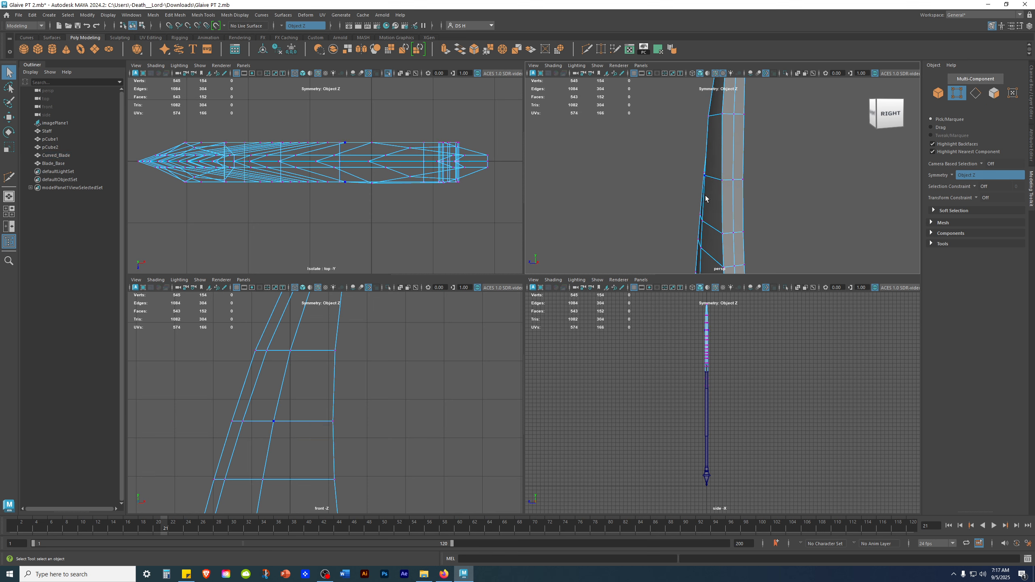
Select three vertex pairs near the blade's left edge in the front view and merge each one.
{"action": "left_click_drag", "start_coordinate": [745, 203], "coordinate": [637, 237], "text": "alt"}
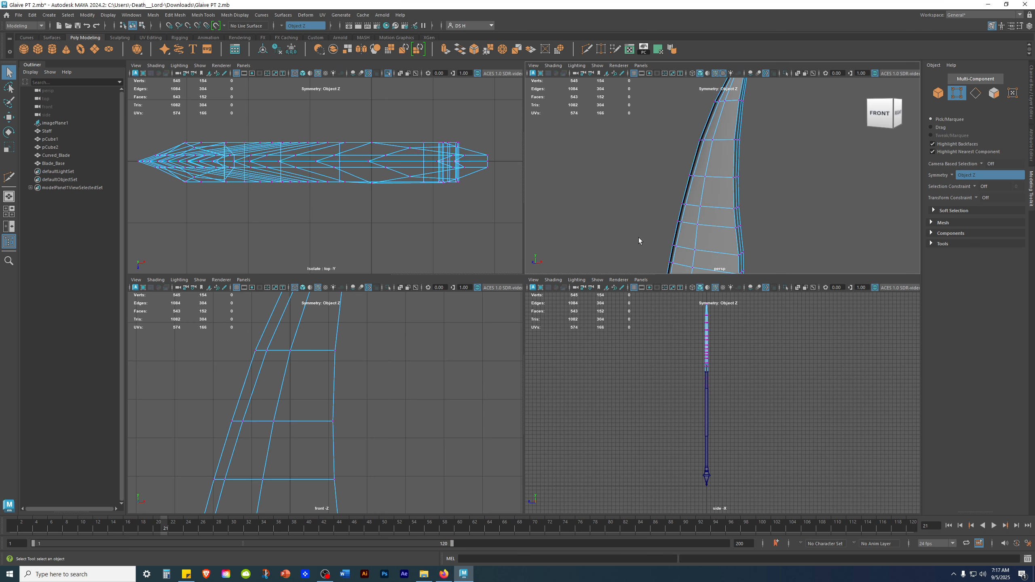
{"action": "middle_click_drag", "start_coordinate": [364, 461], "coordinate": [397, 388], "text": "alt"}
{"action": "left_click_drag", "start_coordinate": [237, 344], "coordinate": [257, 407]}
{"action": "left_click_drag", "start_coordinate": [737, 168], "coordinate": [739, 167], "text": "alt"}
{"action": "key", "text": "g"}
{"action": "left_click_drag", "start_coordinate": [263, 353], "coordinate": [267, 402]}
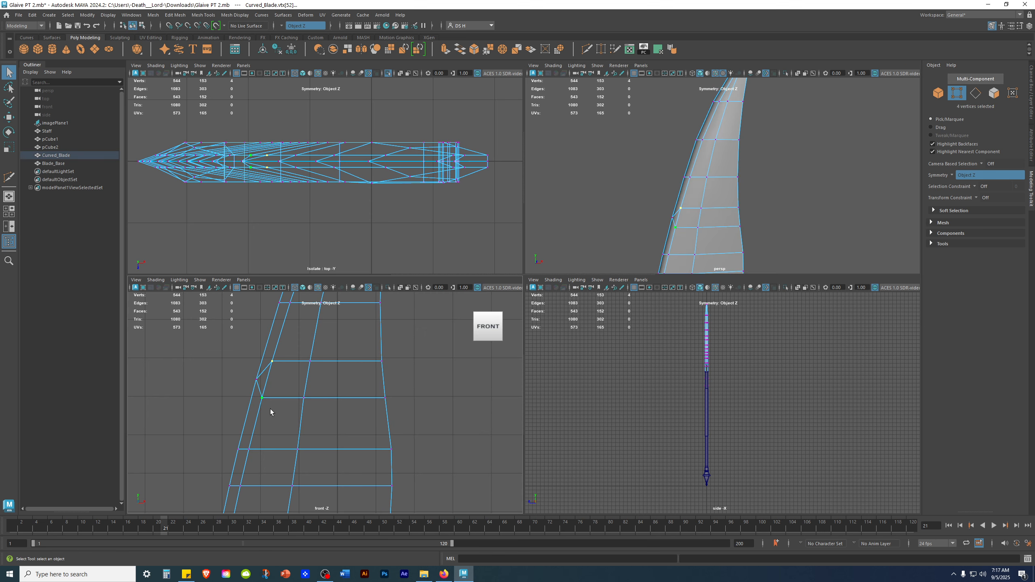
{"action": "key", "text": "g"}
{"action": "left_click_drag", "start_coordinate": [296, 342], "coordinate": [320, 372]}
{"action": "left_click_drag", "start_coordinate": [281, 390], "coordinate": [320, 425], "text": "shift"}
{"action": "key", "text": "g"}
Merge two more vertex pairs on the blade's edge in the perspective view.
{"action": "left_click_drag", "start_coordinate": [782, 184], "coordinate": [703, 190], "text": "alt"}
{"action": "middle_click_drag", "start_coordinate": [709, 198], "coordinate": [668, 136], "text": "alt"}
{"action": "right_click_drag", "start_coordinate": [668, 136], "coordinate": [792, 200], "text": "alt"}
{"action": "middle_click_drag", "start_coordinate": [740, 162], "coordinate": [794, 184], "text": "alt"}
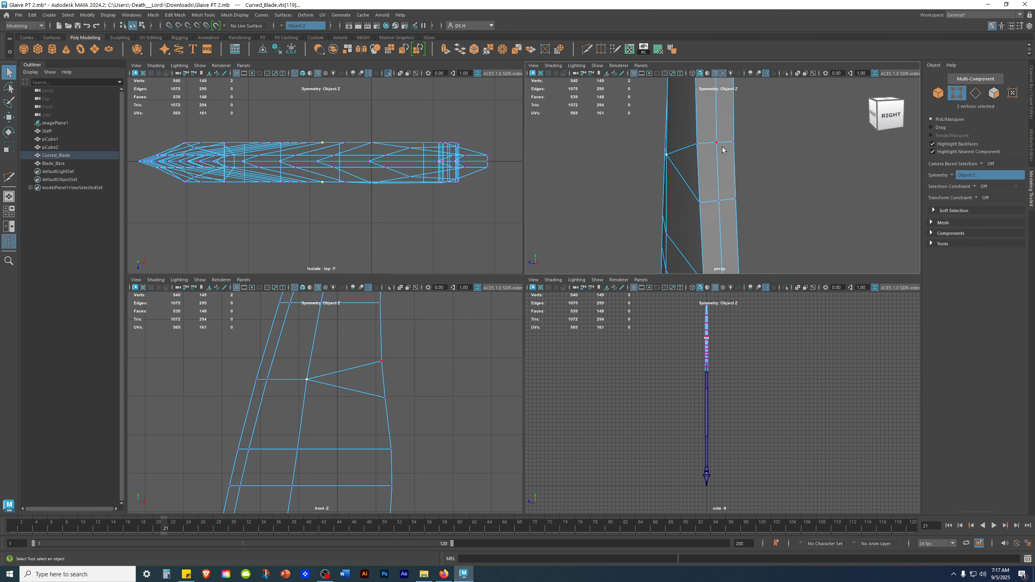
{"action": "left_click", "coordinate": [718, 201], "text": "shift"}
{"action": "key", "text": "g"}
{"action": "left_click", "coordinate": [696, 144]}
{"action": "left_click", "coordinate": [699, 202], "text": "shift"}
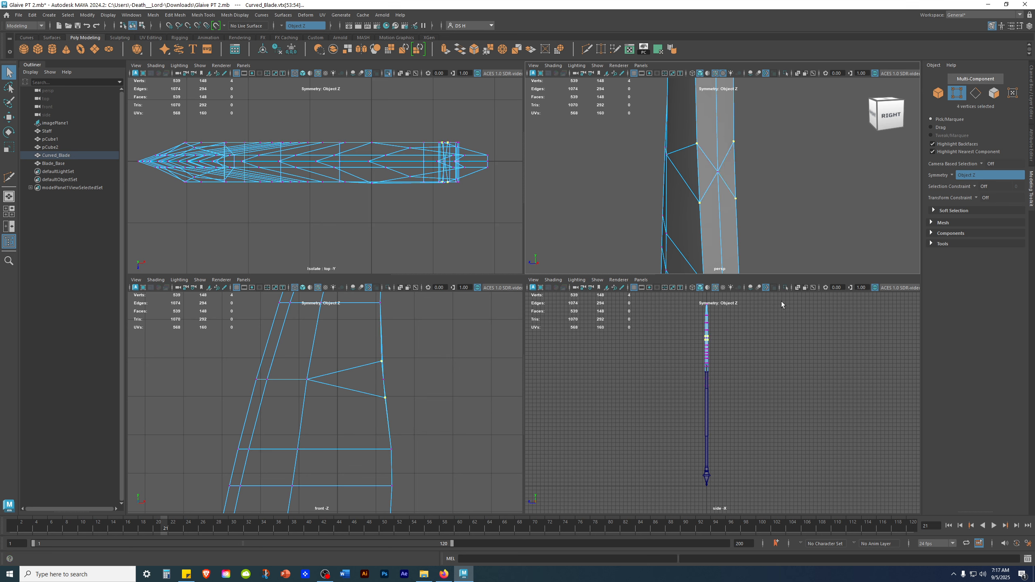
{"action": "key", "text": "g"}
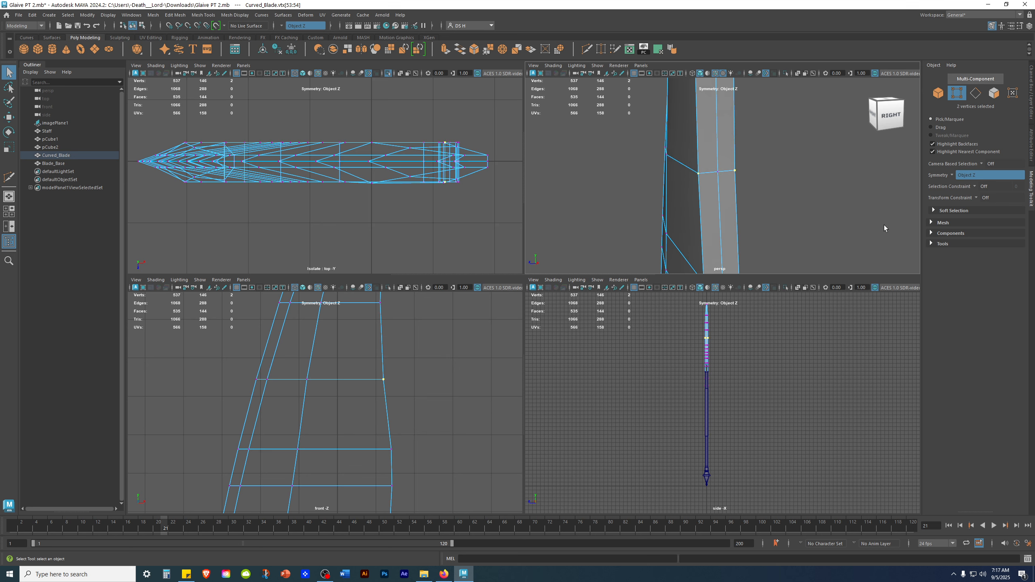
Merge vertex pairs further down the blade's left edge in the front view.
{"action": "left_click", "coordinate": [441, 383]}
{"action": "middle_click_drag", "start_coordinate": [422, 425], "coordinate": [392, 332], "text": "alt"}
{"action": "left_click_drag", "start_coordinate": [738, 234], "coordinate": [794, 219], "text": "alt"}
{"action": "right_click_drag", "start_coordinate": [794, 219], "coordinate": [775, 203], "text": "alt"}
{"action": "mouse_move", "coordinate": [302, 422]}
{"action": "middle_mouse_down", "text": "alt"}
{"action": "mouse_move", "coordinate": [314, 395]}
{"action": "mouse_move", "coordinate": [368, 390]}
{"action": "mouse_move", "coordinate": [304, 418]}
{"action": "middle_mouse_up", "text": "alt"}
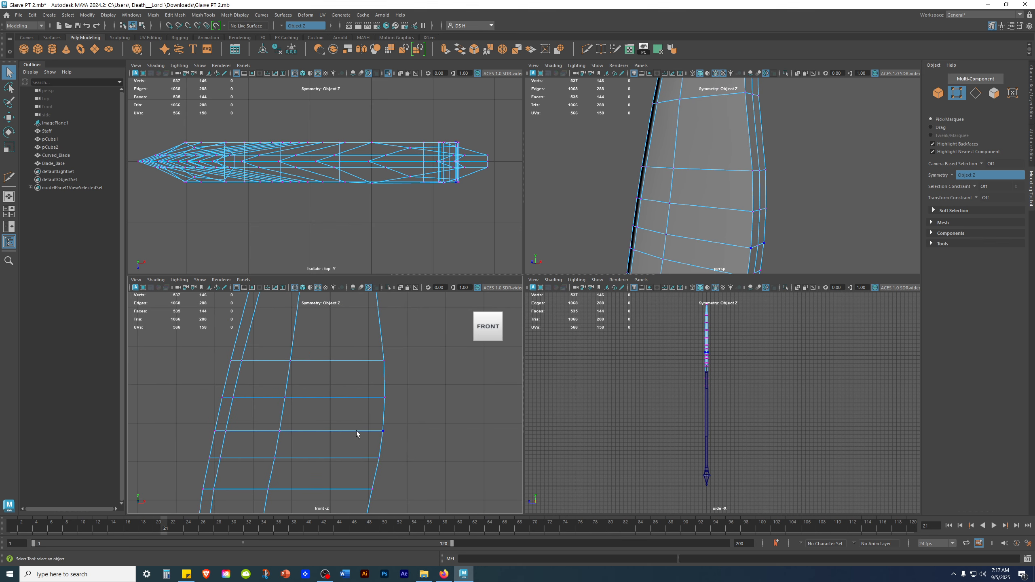
{"action": "left_click", "coordinate": [222, 396]}
{"action": "left_click", "coordinate": [215, 431], "text": "shift"}
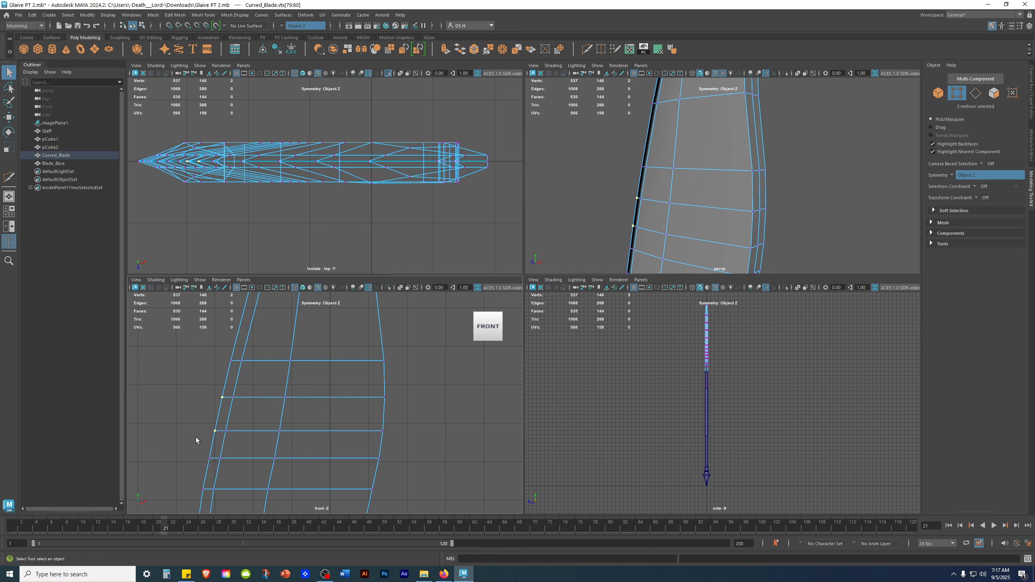
{"action": "key", "text": "g"}
{"action": "left_click", "coordinate": [225, 390]}
{"action": "key", "text": "g"}
Merge one more vertex pair in the front view and two pairs in the perspective view.
{"action": "left_click_drag", "start_coordinate": [268, 386], "coordinate": [298, 415]}
{"action": "left_click_drag", "start_coordinate": [255, 425], "coordinate": [294, 448], "text": "shift"}
{"action": "key", "text": "g"}
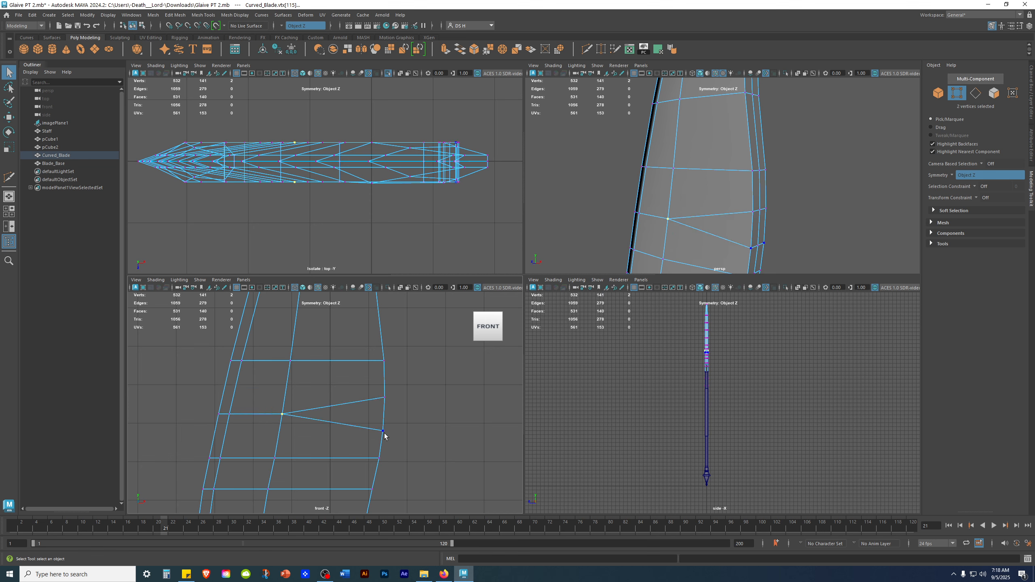
{"action": "left_click_drag", "start_coordinate": [733, 207], "coordinate": [678, 183], "text": "alt"}
{"action": "middle_click_drag", "start_coordinate": [766, 214], "coordinate": [700, 194], "text": "alt"}
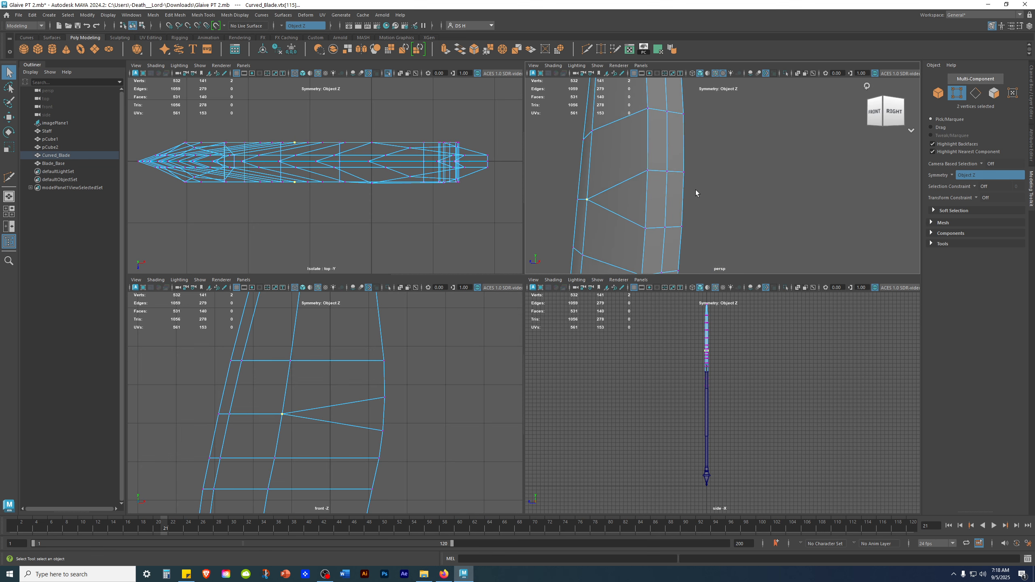
{"action": "left_click", "coordinate": [668, 172]}
{"action": "key", "text": "g"}
{"action": "left_click", "coordinate": [645, 229]}
{"action": "key", "text": "g"}
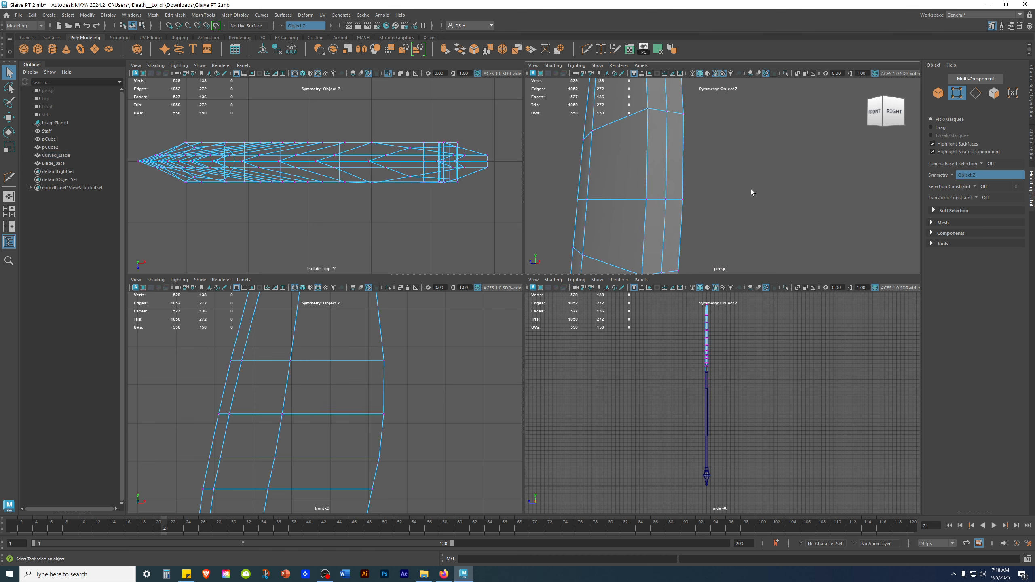
Select vertex pairs lower along the blade's left edge in the front view and merge each.
{"action": "left_click", "coordinate": [469, 410]}
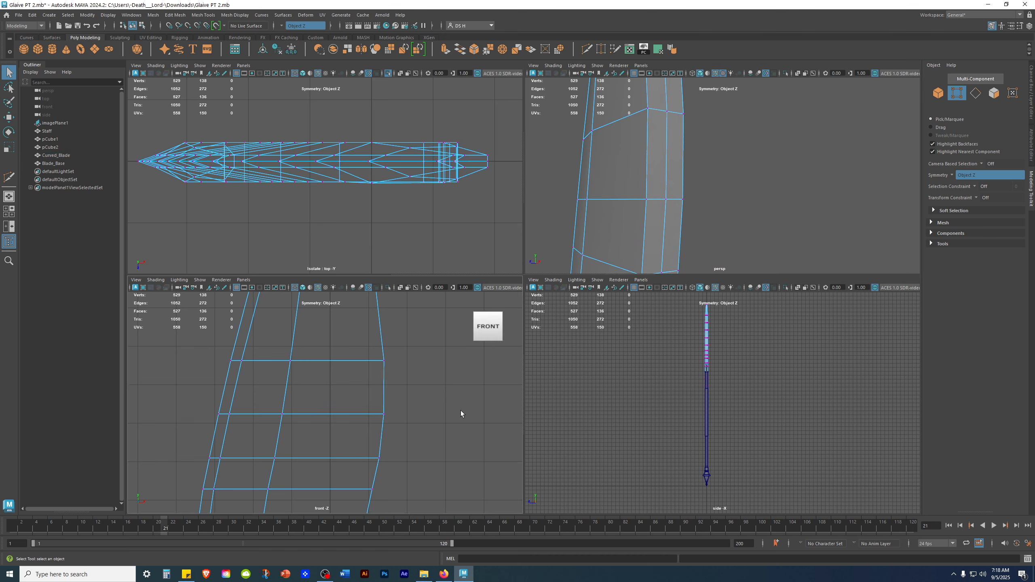
{"action": "middle_click_drag", "start_coordinate": [380, 504], "coordinate": [404, 439], "text": "alt"}
{"action": "left_click_drag", "start_coordinate": [403, 439], "coordinate": [362, 419]}
{"action": "left_click_drag", "start_coordinate": [213, 375], "coordinate": [241, 409]}
{"action": "left_click_drag", "start_coordinate": [213, 409], "coordinate": [232, 434], "text": "shift"}
{"action": "left_click_drag", "start_coordinate": [611, 186], "coordinate": [697, 186], "text": "alt"}
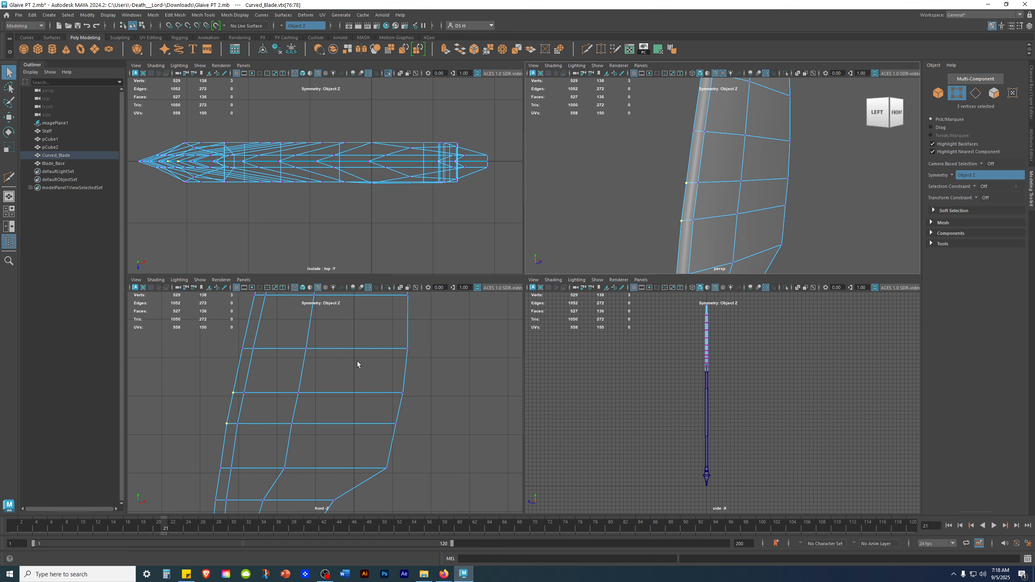
{"action": "right_click_drag", "start_coordinate": [357, 364], "coordinate": [341, 384], "text": "shift"}
{"action": "left_click_drag", "start_coordinate": [232, 385], "coordinate": [248, 432]}
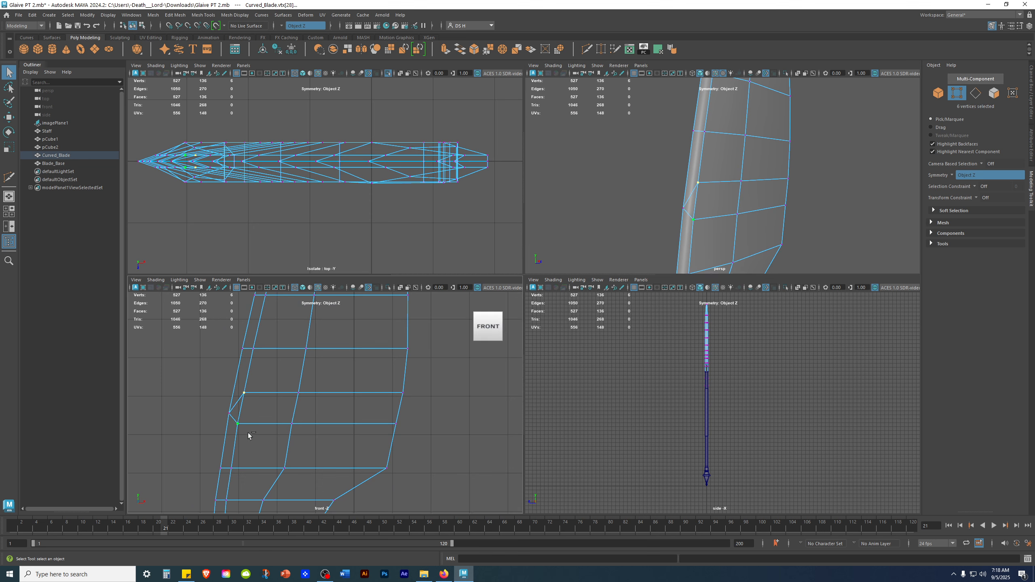
{"action": "key", "text": "g"}
{"action": "left_click_drag", "start_coordinate": [275, 382], "coordinate": [324, 450]}
{"action": "key", "text": "g"}
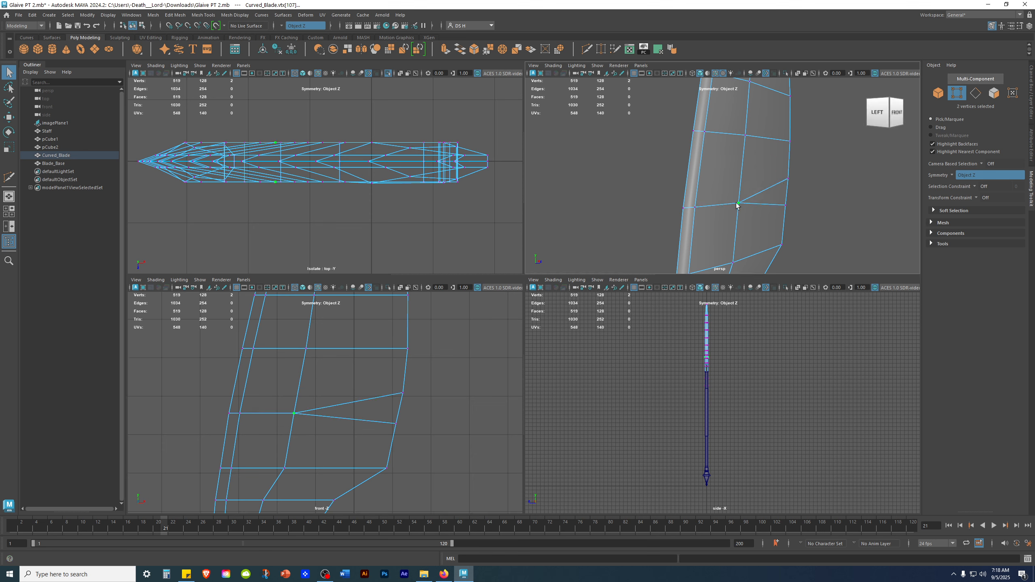
Try merging two vertices near the blade's right edge in the perspective view, then undo it.
{"action": "left_click_drag", "start_coordinate": [785, 205], "coordinate": [732, 207], "text": "alt"}
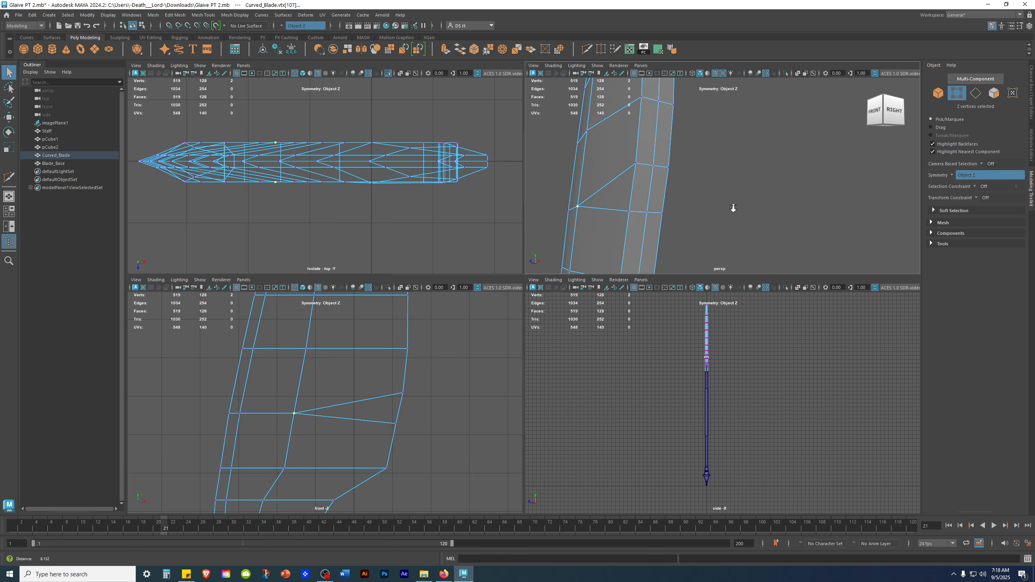
{"action": "left_click", "coordinate": [652, 167]}
{"action": "left_click", "coordinate": [646, 213], "text": "shift"}
{"action": "key", "text": "ctrl+alt+m"}
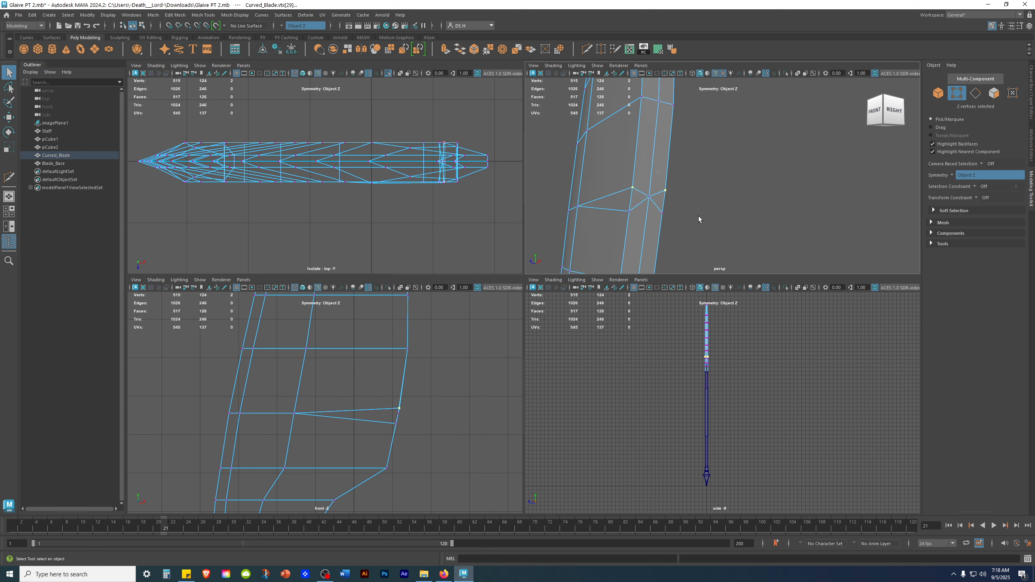
{"action": "key", "text": "ctrl+z"}
{"action": "left_click_drag", "start_coordinate": [758, 209], "coordinate": [790, 217], "text": "alt"}
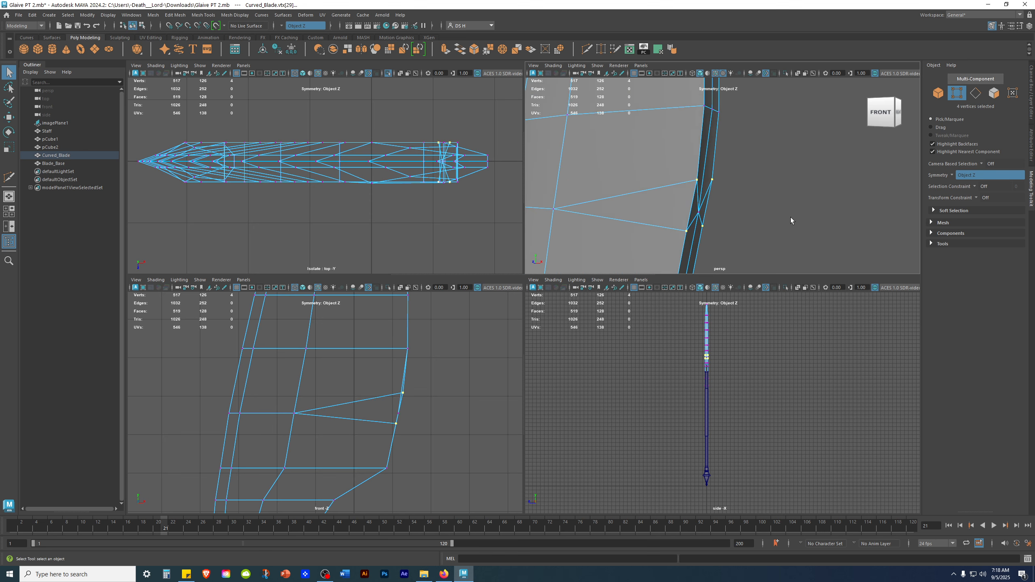
{"action": "key", "text": "ctrl+z"}
Try moving and merging vertices near the blade's right edge with the Move tool, then undo the changes.
{"action": "left_click_drag", "start_coordinate": [779, 223], "coordinate": [756, 212], "text": "alt"}
{"action": "left_click", "coordinate": [754, 213]}
{"action": "key", "text": "w"}
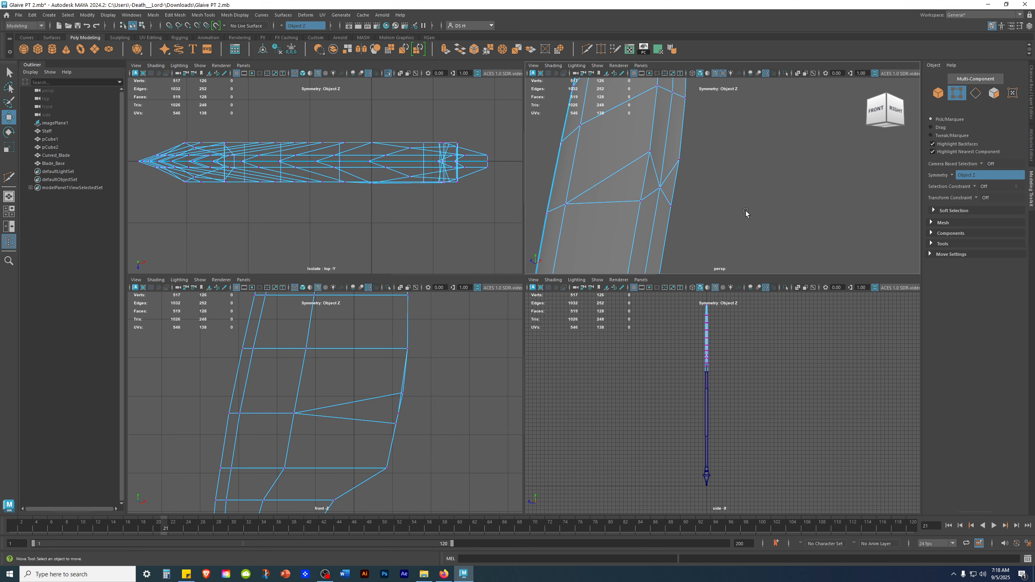
{"action": "left_click", "coordinate": [639, 224]}
{"action": "left_click", "coordinate": [653, 162], "text": "shift"}
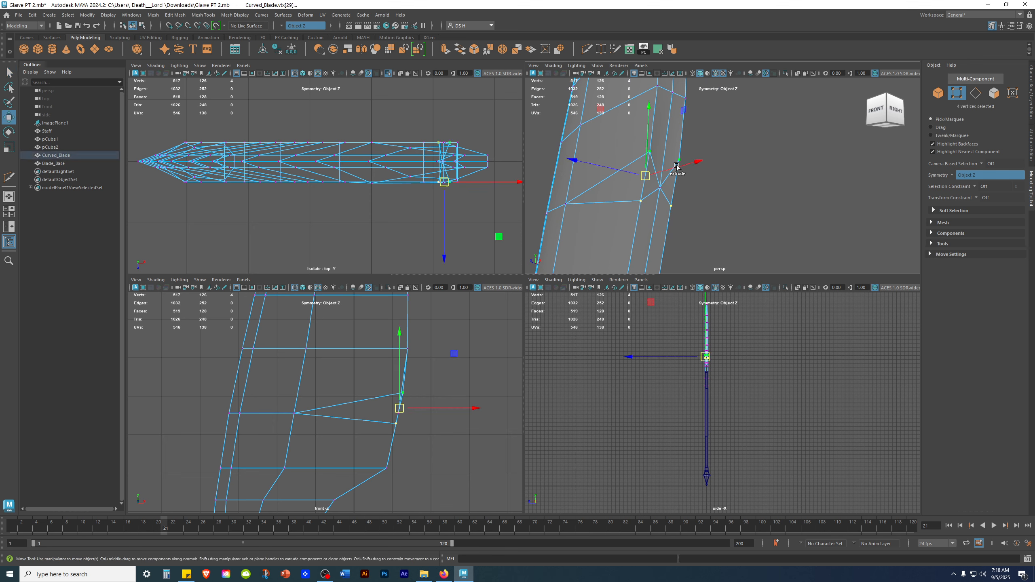
{"action": "left_click", "coordinate": [660, 194], "text": "shift"}
{"action": "key", "text": "g"}
{"action": "key", "text": "ctrl+z"}
{"action": "left_click", "coordinate": [742, 229]}
{"action": "left_click", "coordinate": [640, 201]}
{"action": "left_click_drag", "start_coordinate": [619, 201], "coordinate": [647, 219]}
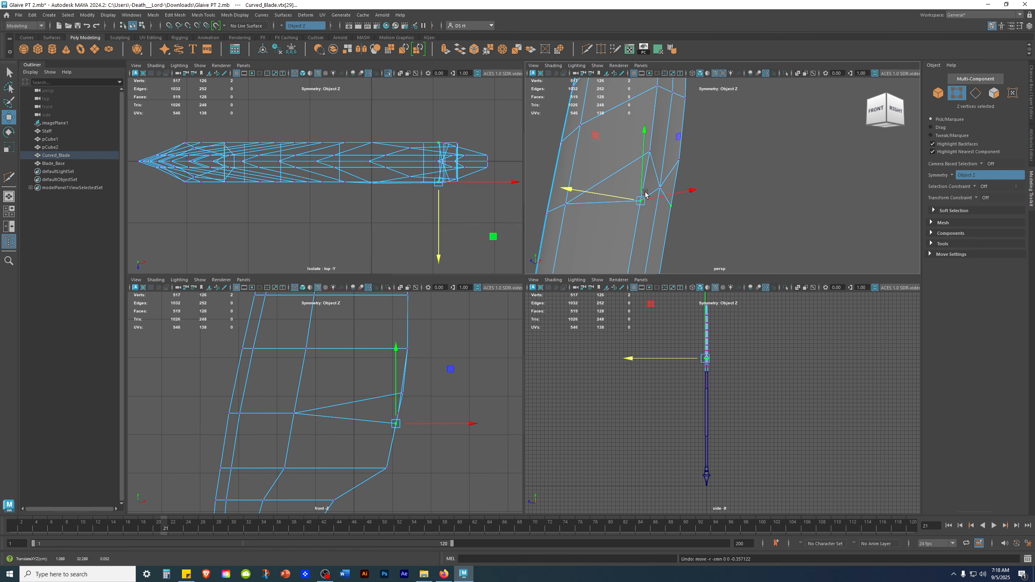
{"action": "left_click", "coordinate": [443, 462]}
{"action": "key", "text": "ctrl+z"}
{"action": "key", "text": "ctrl+z"}
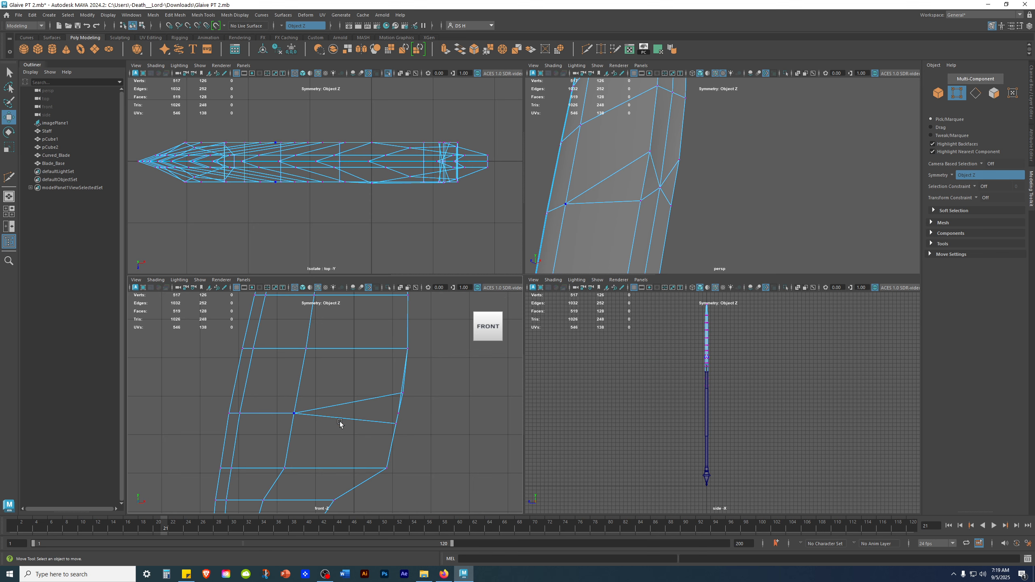
Select the vertices on the blade's right edge in wireframe and merge them with Merge Vertices.
{"action": "left_click_drag", "start_coordinate": [375, 416], "coordinate": [444, 446]}
{"action": "key", "text": "4"}
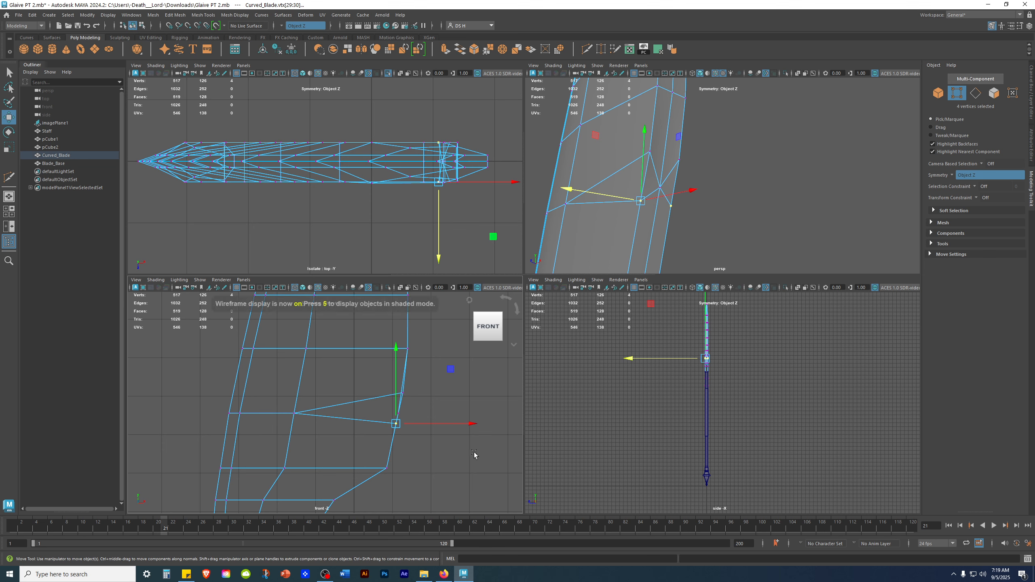
{"action": "left_click", "coordinate": [461, 458]}
{"action": "left_click_drag", "start_coordinate": [381, 417], "coordinate": [426, 445]}
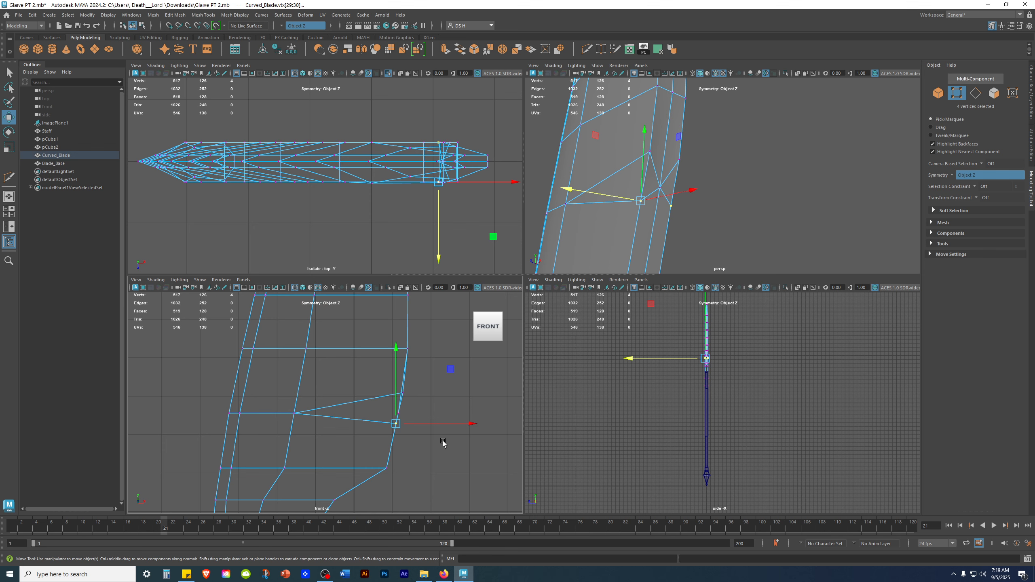
{"action": "left_click_drag", "start_coordinate": [688, 206], "coordinate": [623, 241], "text": "alt"}
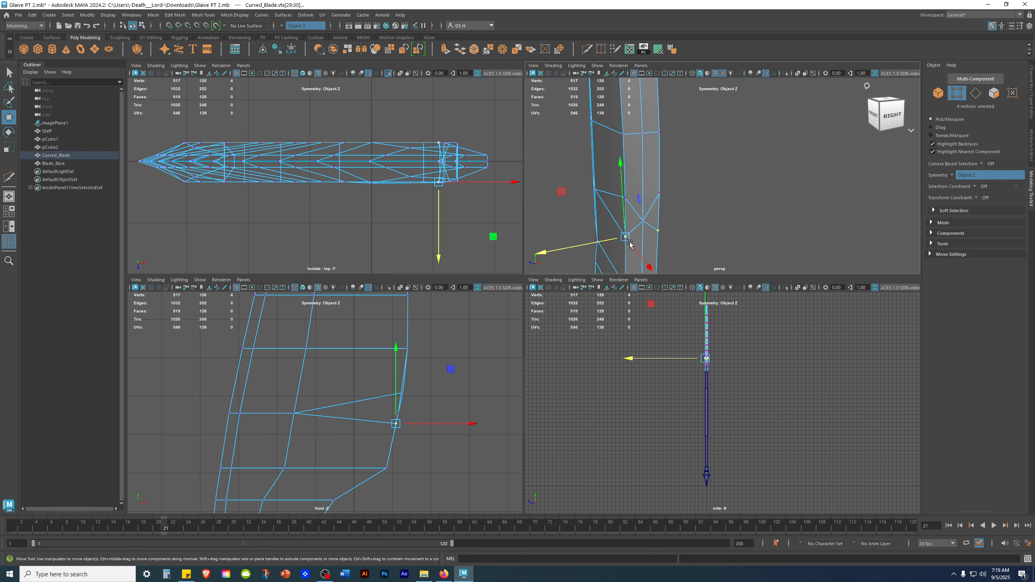
{"action": "left_click_drag", "start_coordinate": [749, 209], "coordinate": [764, 173], "text": "alt"}
{"action": "right_click", "coordinate": [763, 164], "text": "shift"}
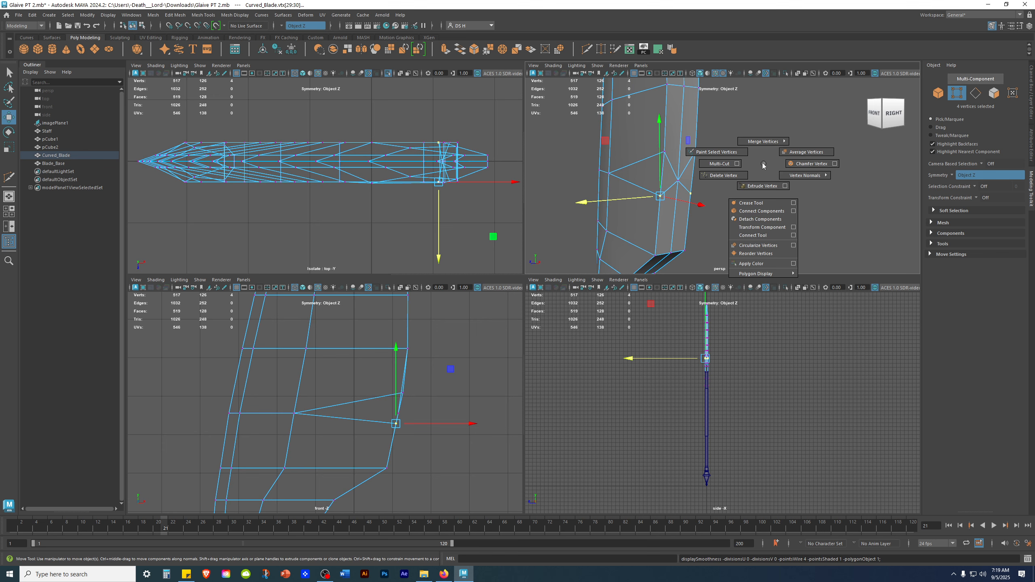
{"action": "right_click_drag", "start_coordinate": [763, 163], "coordinate": [771, 116], "text": "shift"}
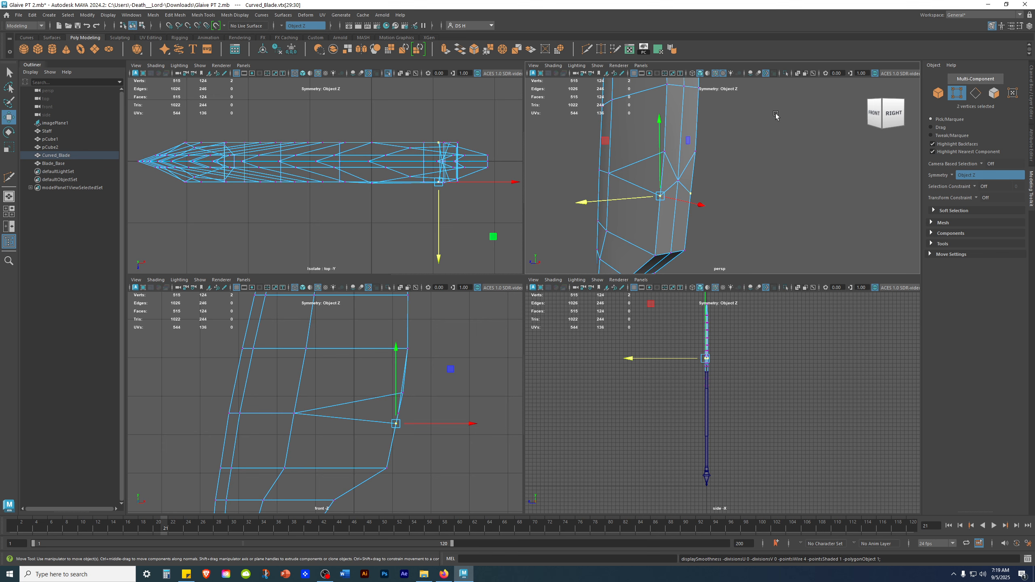
Preview the blade by toggling between smooth, wireframe and shaded display modes.
{"action": "key", "text": "3"}
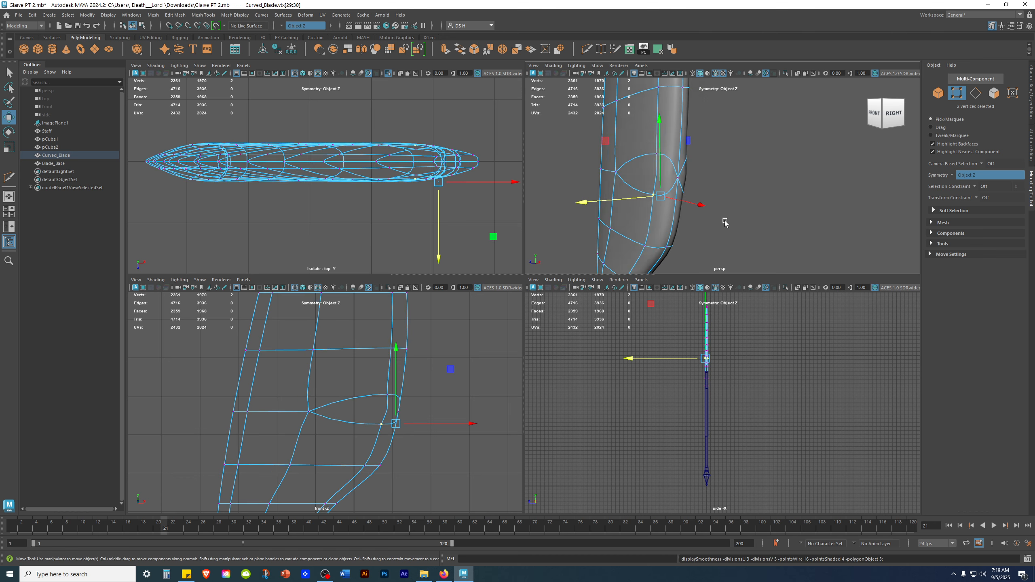
{"action": "key", "text": "4"}
{"action": "key", "text": "5"}
{"action": "key", "text": "1"}
{"action": "key", "text": "3"}
{"action": "key", "text": "1"}
Select the vertices near the blade's right edge in the perspective view and merge them.
{"action": "left_click", "coordinate": [744, 221]}
{"action": "left_click_drag", "start_coordinate": [744, 218], "coordinate": [802, 217], "text": "alt"}
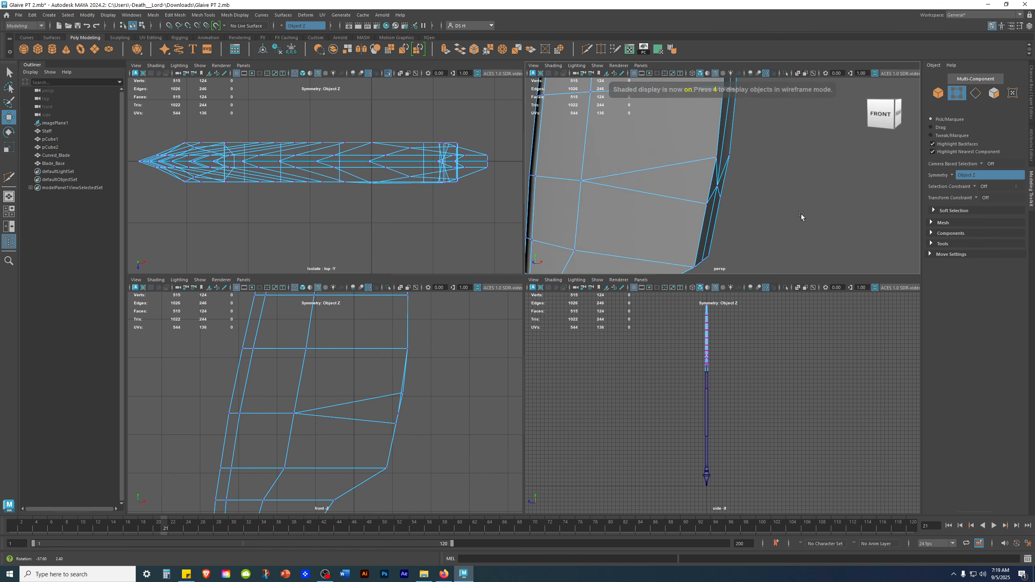
{"action": "left_click", "coordinate": [697, 150]}
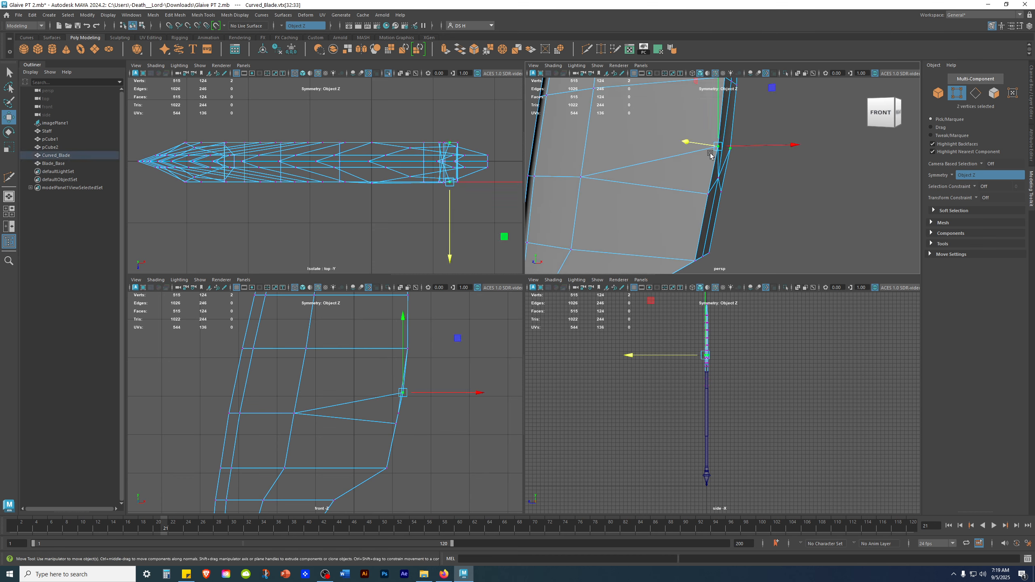
{"action": "left_click_drag", "start_coordinate": [784, 184], "coordinate": [748, 185], "text": "alt"}
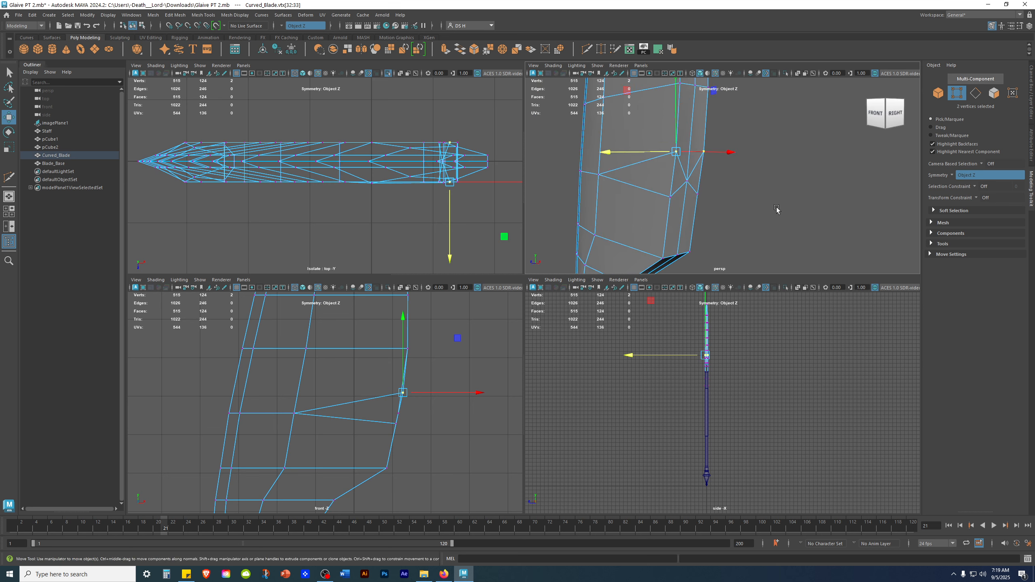
{"action": "left_click", "coordinate": [669, 199], "text": "shift"}
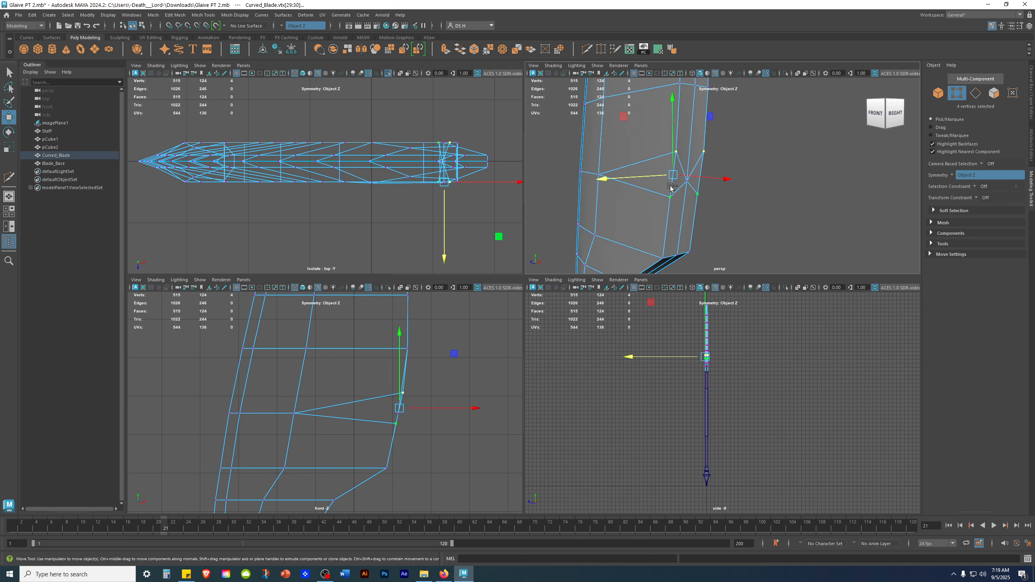
{"action": "key", "text": "g"}
{"action": "left_click", "coordinate": [805, 212]}
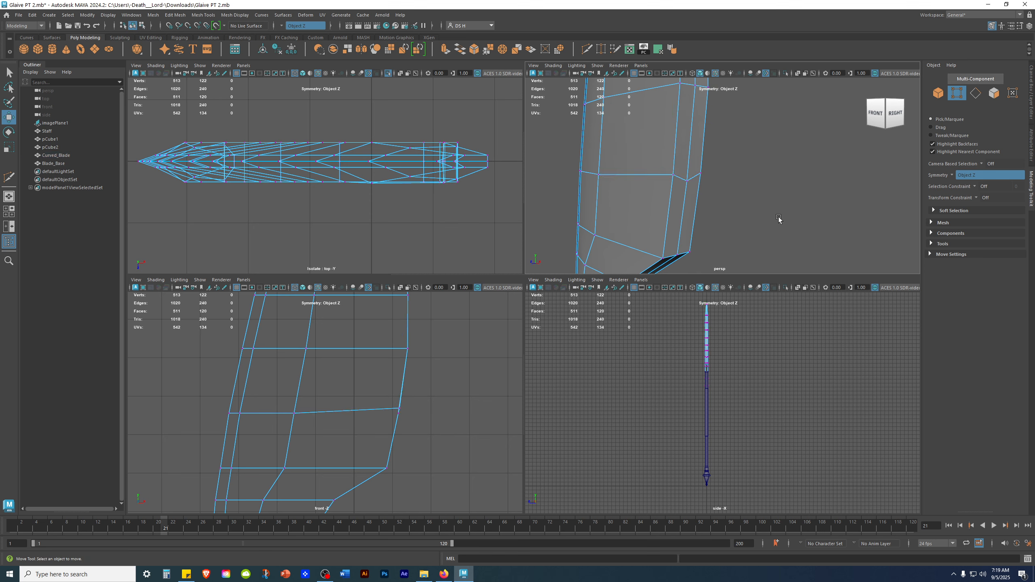
Select three vertices on the blade's right edge and scale them flat to align them.
{"action": "mouse_move", "coordinate": [744, 176]}
{"action": "left_mouse_down", "text": "alt"}
{"action": "mouse_move", "coordinate": [730, 174]}
{"action": "mouse_move", "coordinate": [780, 180]}
{"action": "mouse_move", "coordinate": [747, 175]}
{"action": "mouse_move", "coordinate": [756, 187]}
{"action": "left_mouse_up", "text": "alt"}
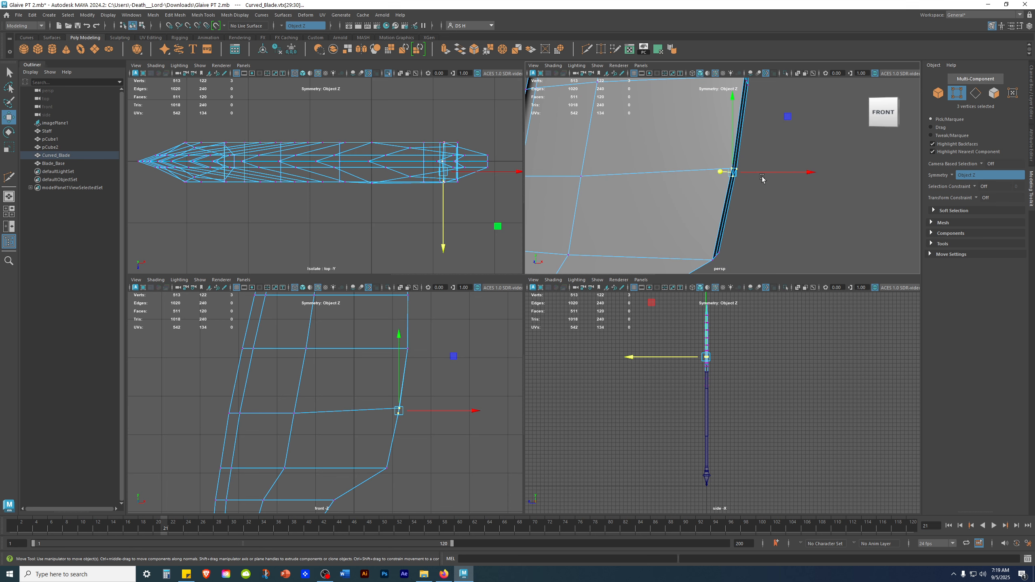
{"action": "key", "text": "r"}
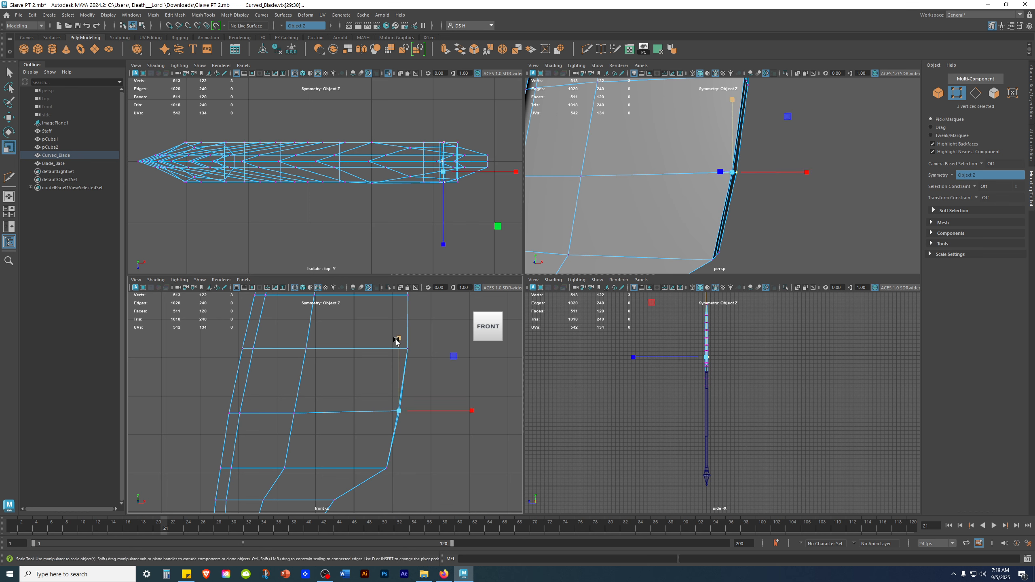
{"action": "left_click_drag", "start_coordinate": [472, 410], "coordinate": [105, 428]}
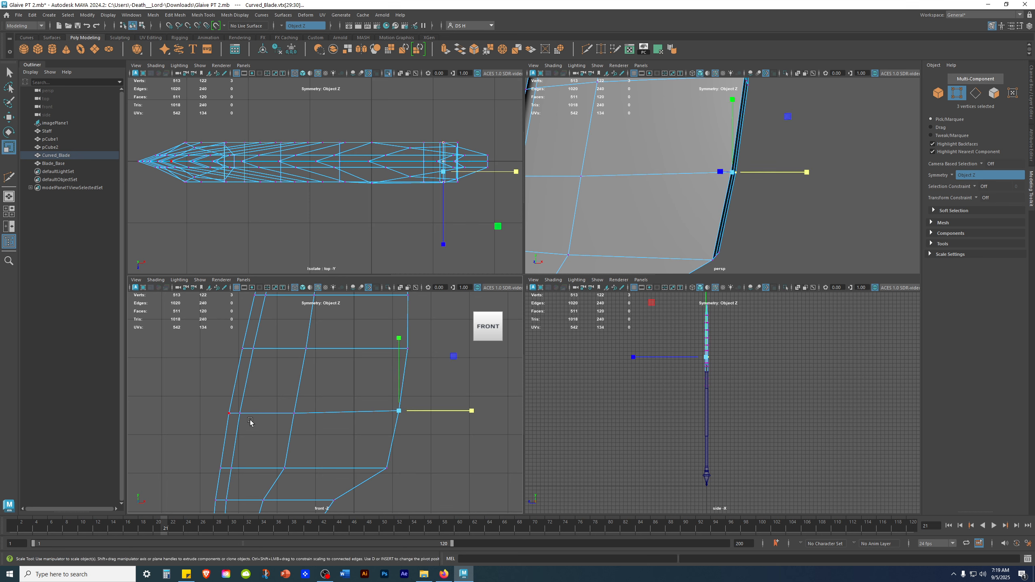
{"action": "left_click", "coordinate": [440, 430]}
{"action": "left_click_drag", "start_coordinate": [196, 403], "coordinate": [478, 445]}
{"action": "left_click_drag", "start_coordinate": [312, 340], "coordinate": [310, 579]}
{"action": "left_click", "coordinate": [444, 460]}
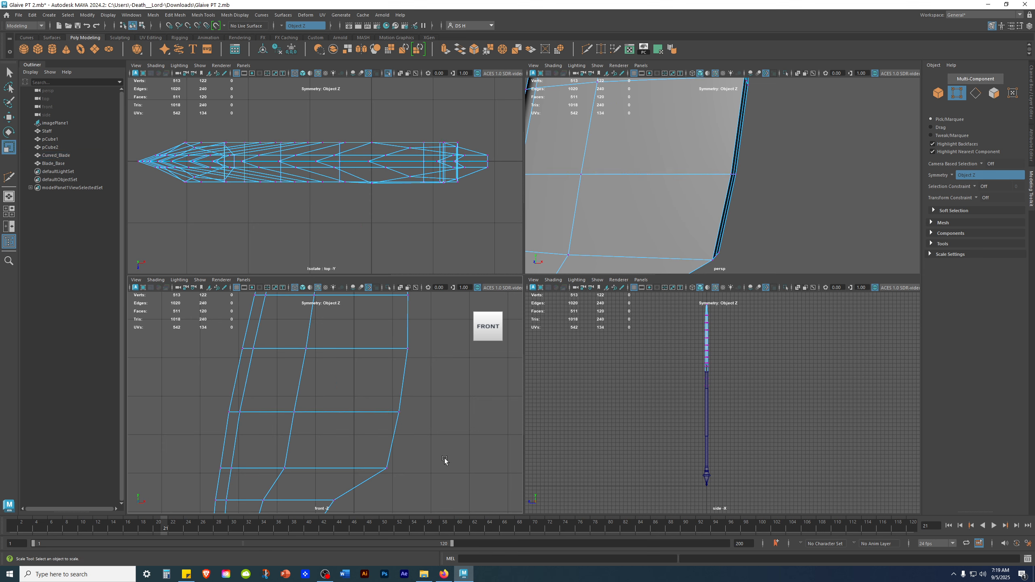
Examine the blade's overall outline in the enlarged front view.
{"action": "scroll", "coordinate": [386, 417], "scroll_direction": "down", "scroll_amount": 2}
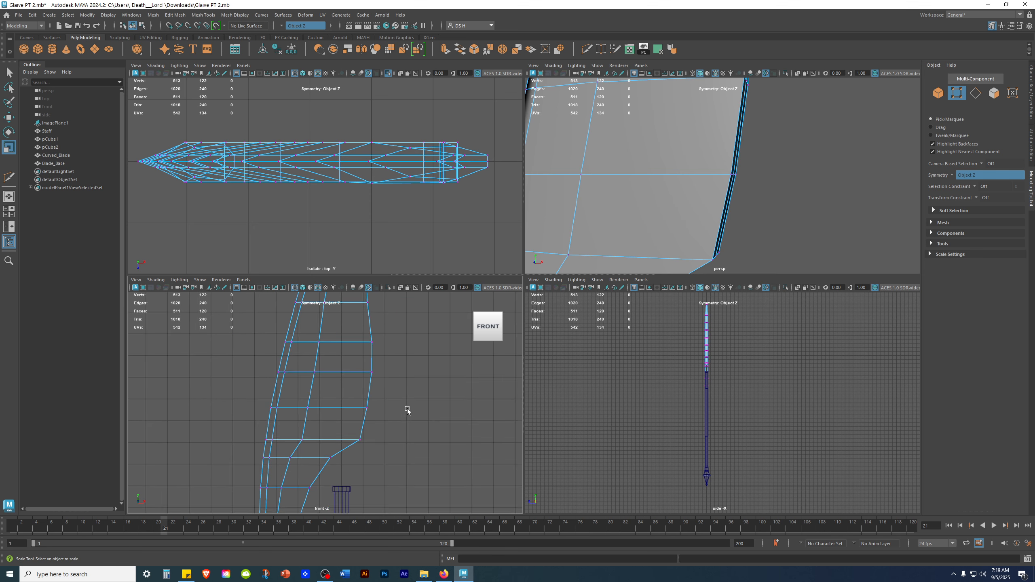
{"action": "right_click_drag", "start_coordinate": [406, 407], "coordinate": [353, 387], "text": "alt"}
{"action": "mouse_move", "coordinate": [814, 193]}
{"action": "left_mouse_down", "text": "alt"}
{"action": "mouse_move", "coordinate": [702, 182]}
{"action": "mouse_move", "coordinate": [799, 182]}
{"action": "left_mouse_up", "text": "alt"}
{"action": "key", "text": "space"}
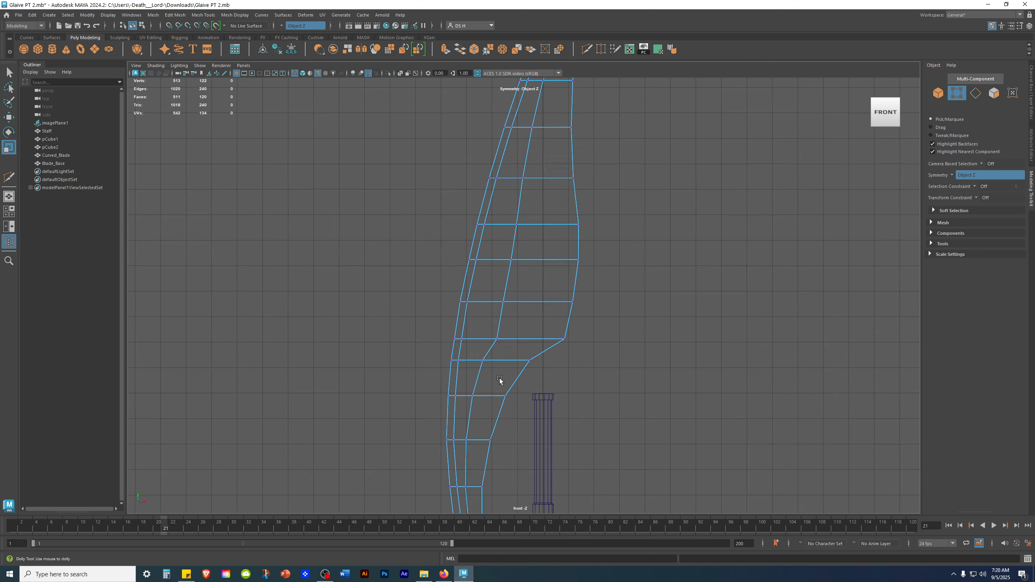
{"action": "middle_click_drag", "start_coordinate": [459, 405], "coordinate": [501, 309], "text": "alt"}
{"action": "middle_click_drag", "start_coordinate": [603, 246], "coordinate": [613, 408], "text": "alt"}
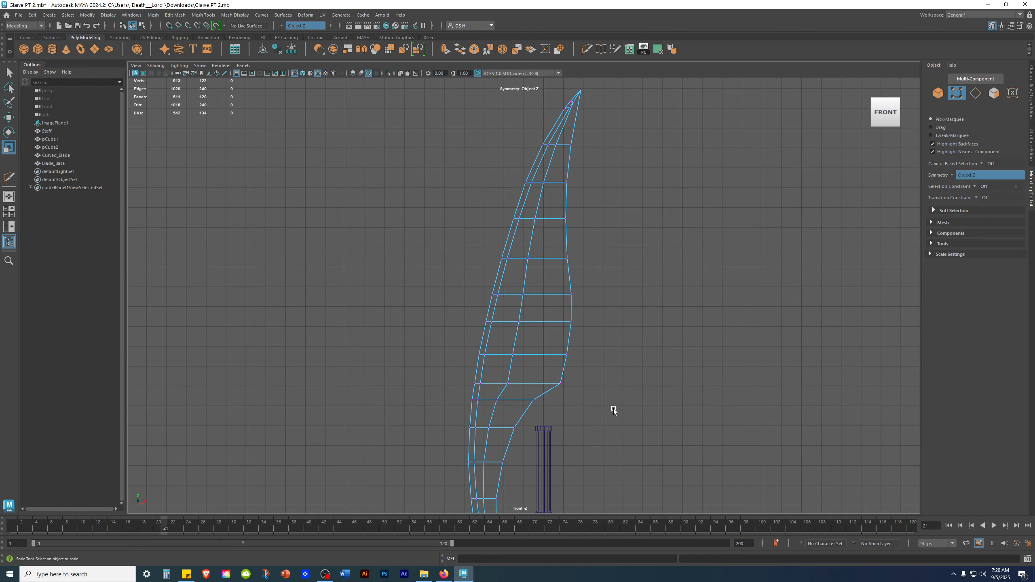
{"action": "middle_click_drag", "start_coordinate": [615, 265], "coordinate": [614, 251], "text": "alt"}
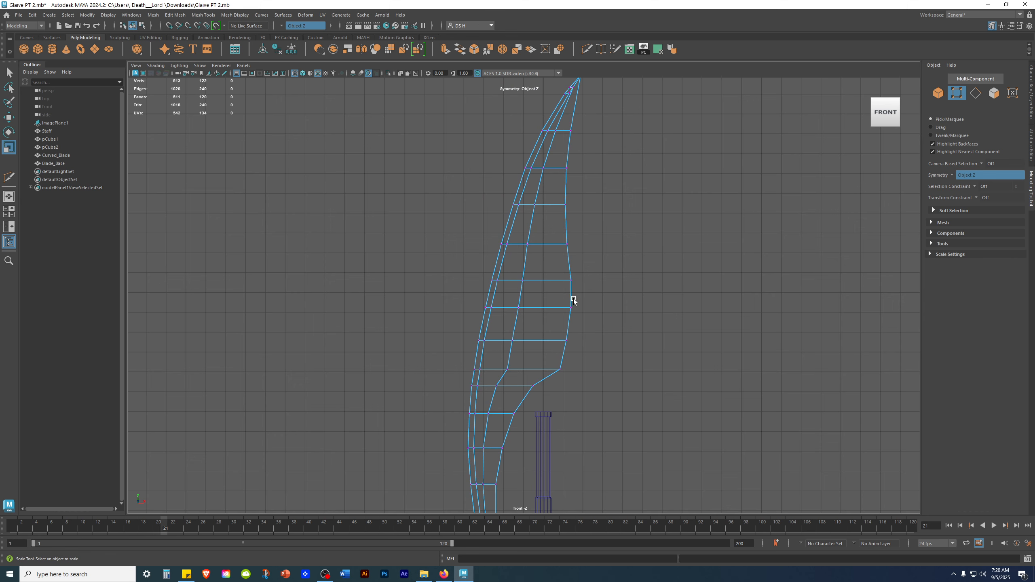
{"action": "right_click_drag", "start_coordinate": [442, 301], "coordinate": [684, 337], "text": "alt"}
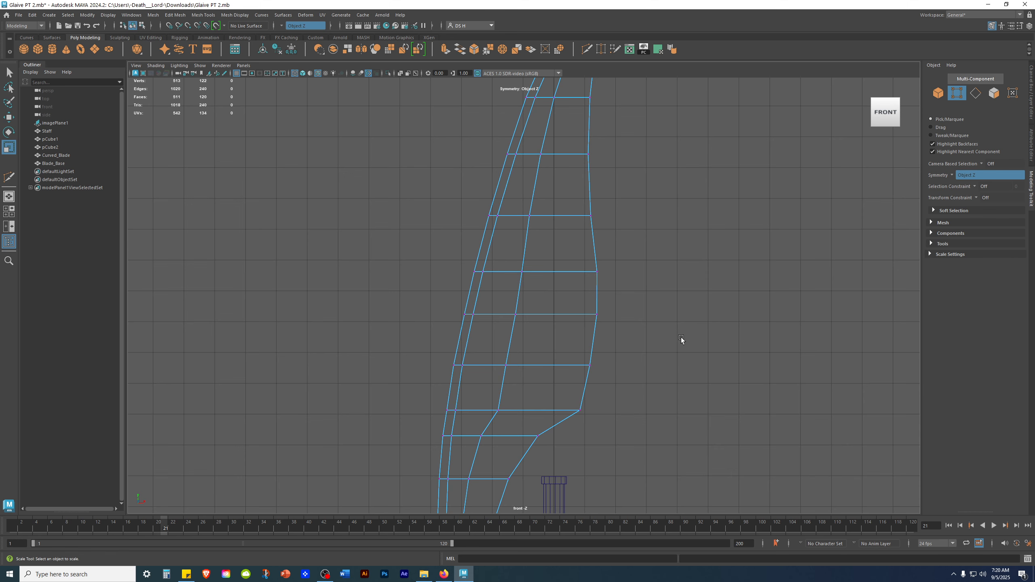
{"action": "key", "text": "space"}
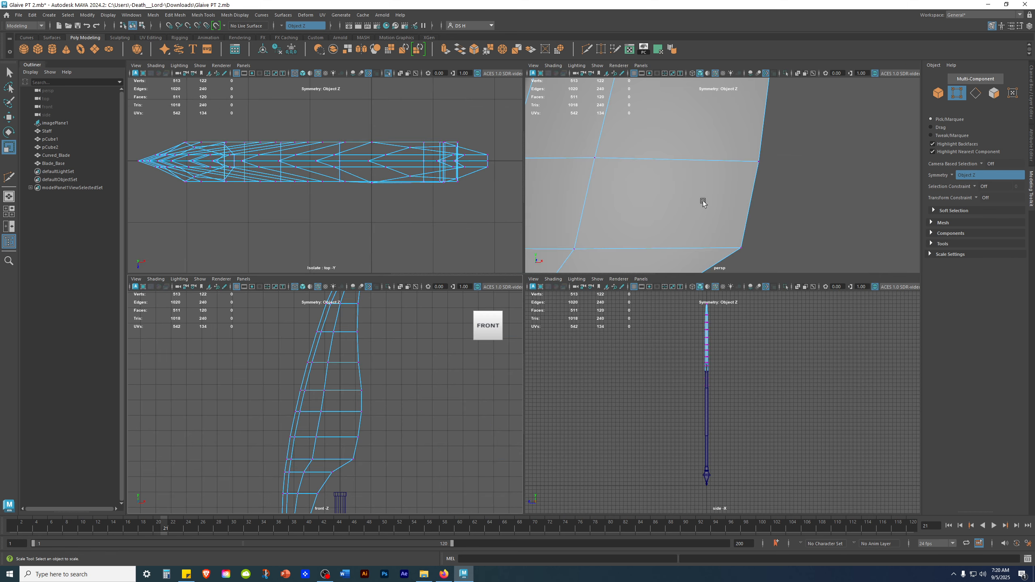
Select a vertex pair on the blade's left edge in the front view and merge them.
{"action": "right_click_drag", "start_coordinate": [394, 359], "coordinate": [465, 433], "text": "alt"}
{"action": "middle_click_drag", "start_coordinate": [371, 392], "coordinate": [387, 383], "text": "alt"}
{"action": "left_click", "coordinate": [285, 366]}
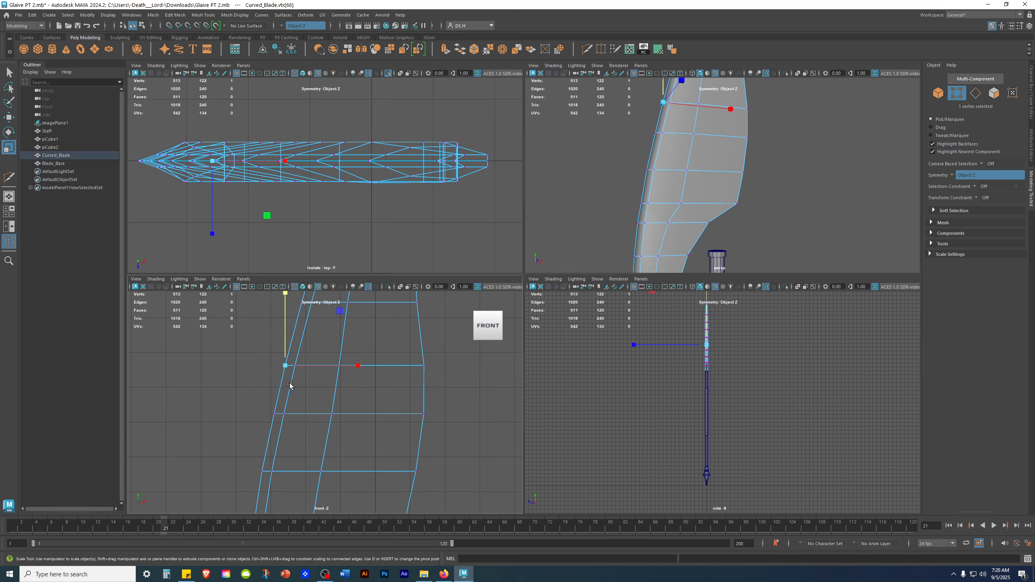
{"action": "key", "text": "q"}
{"action": "left_click_drag", "start_coordinate": [808, 122], "coordinate": [860, 124], "text": "alt"}
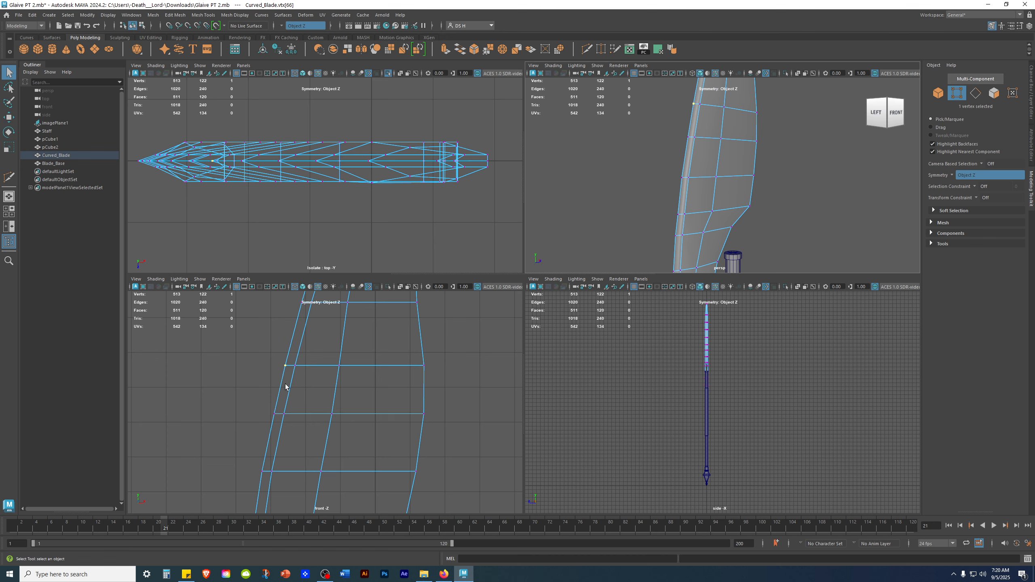
{"action": "left_click", "coordinate": [277, 422], "text": "shift"}
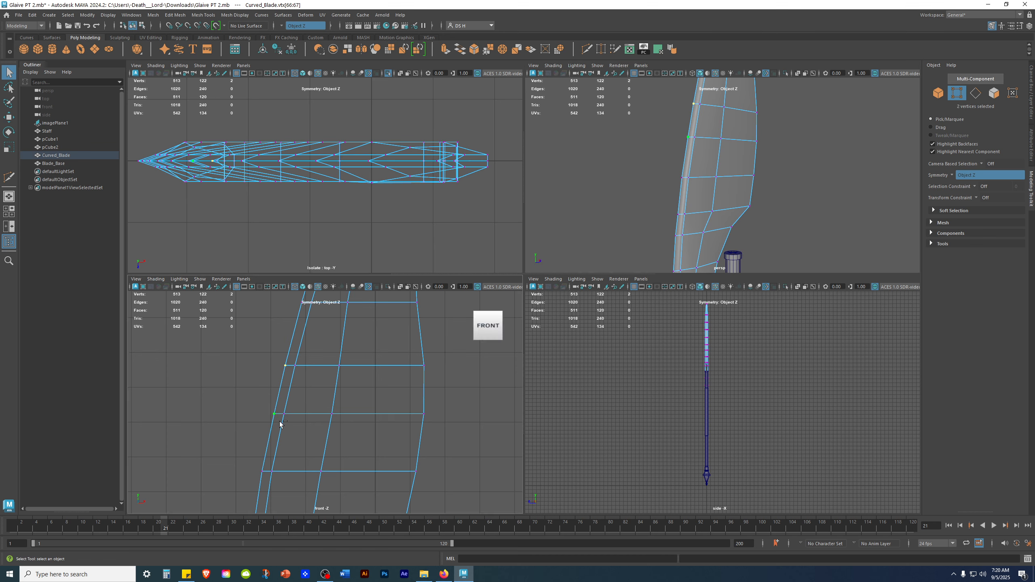
{"action": "key", "text": "w"}
{"action": "left_click_drag", "start_coordinate": [679, 157], "coordinate": [706, 216], "text": "alt"}
{"action": "scroll", "coordinate": [706, 215], "scroll_direction": "up", "scroll_amount": 2}
{"action": "middle_click_drag", "start_coordinate": [707, 215], "coordinate": [733, 137], "text": "alt"}
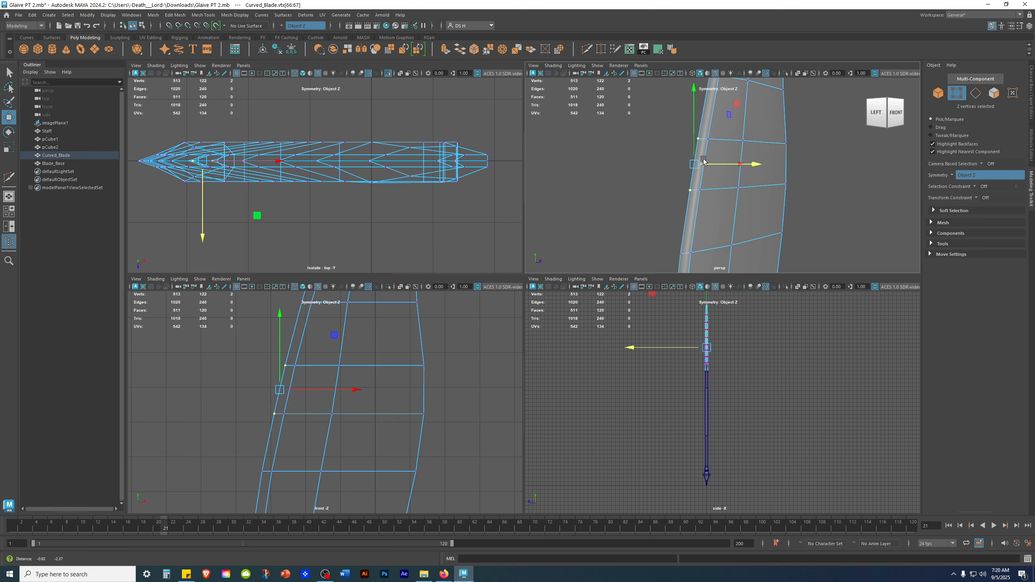
{"action": "scroll", "coordinate": [344, 370], "scroll_direction": "up", "scroll_amount": 1}
{"action": "key", "text": "g"}
Select two more vertex pairs along the blade's left edge and merge each.
{"action": "left_click", "coordinate": [312, 351]}
{"action": "left_click_drag", "start_coordinate": [279, 353], "coordinate": [311, 378]}
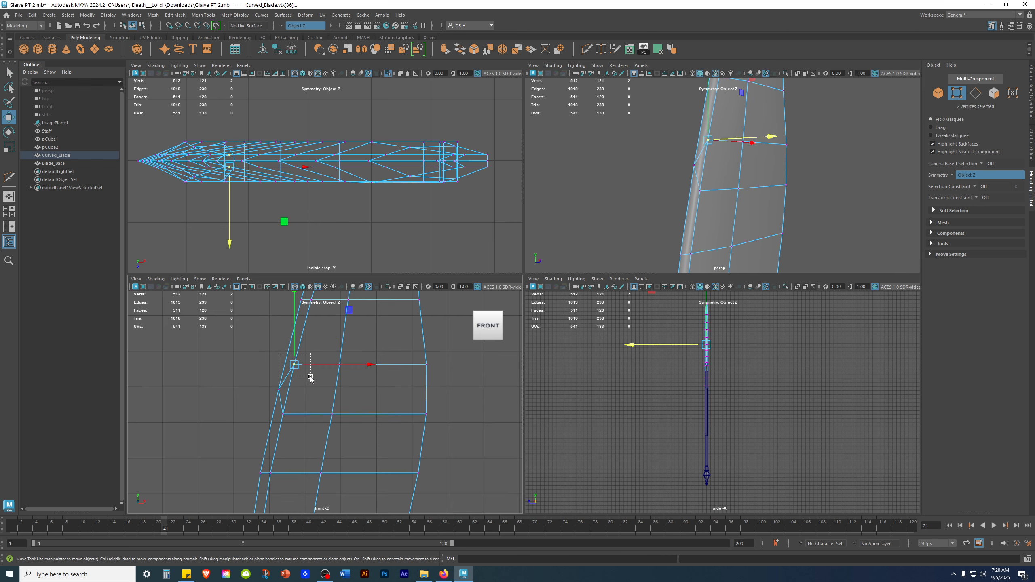
{"action": "left_click", "coordinate": [294, 425], "text": "shift"}
{"action": "key", "text": "g"}
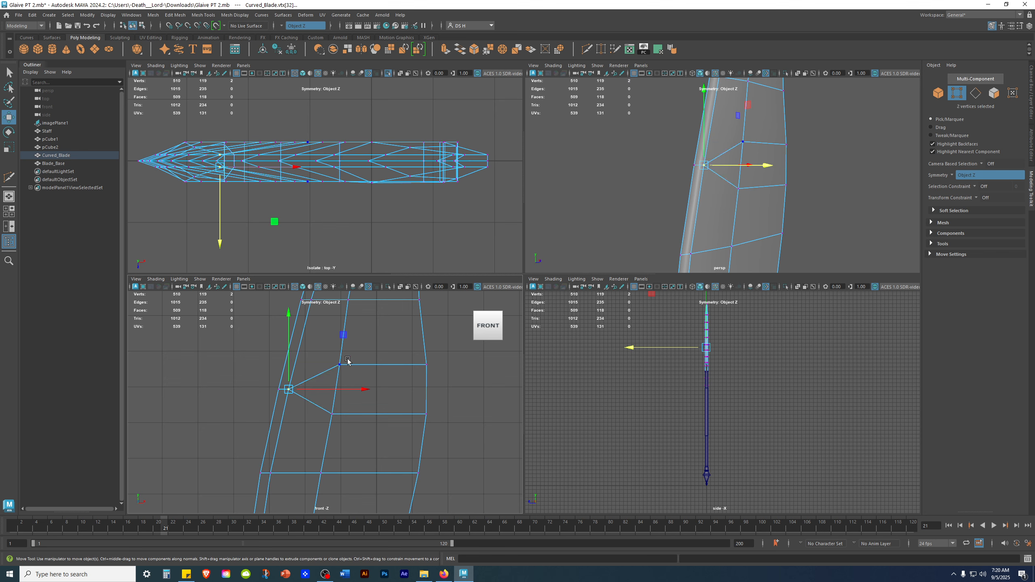
{"action": "left_click_drag", "start_coordinate": [326, 348], "coordinate": [368, 426]}
{"action": "key", "text": "g"}
Select the vertex pairs on the blade's right edge in the perspective view and merge them.
{"action": "left_click_drag", "start_coordinate": [817, 185], "coordinate": [684, 175], "text": "alt"}
{"action": "left_click", "coordinate": [794, 169]}
{"action": "left_click", "coordinate": [698, 146]}
{"action": "left_click", "coordinate": [697, 189], "text": "shift"}
{"action": "key", "text": "g"}
{"action": "left_click", "coordinate": [688, 147]}
{"action": "left_click", "coordinate": [688, 190], "text": "shift"}
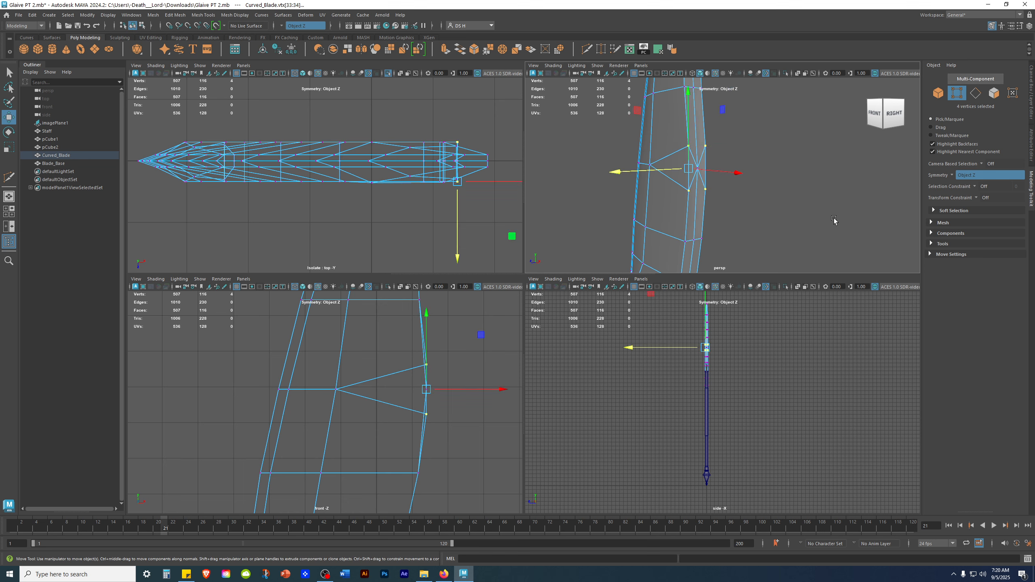
{"action": "key", "text": "g"}
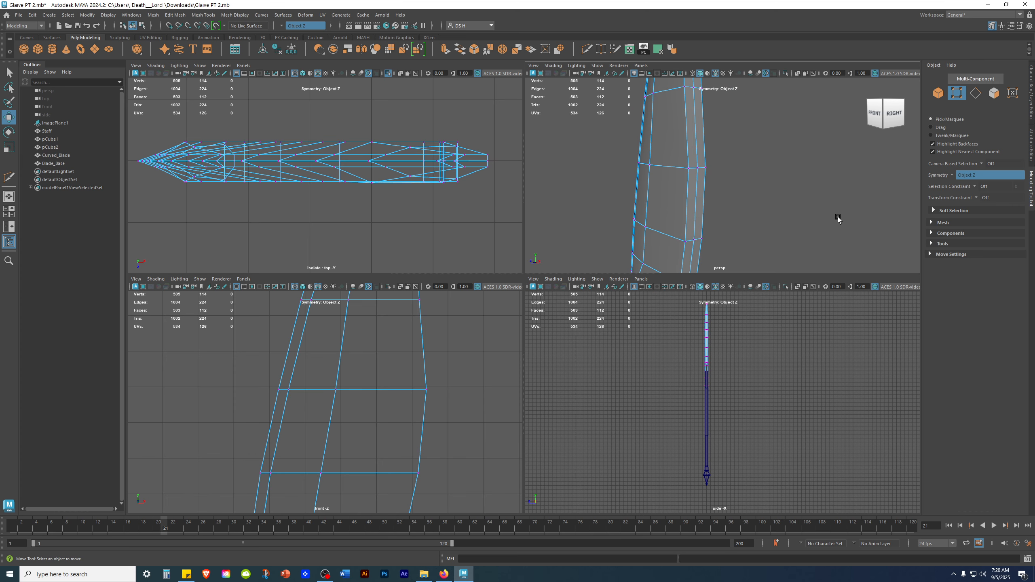
Select a vertex on the blade's right edge in the enlarged front view and nudge it slightly outward.
{"action": "key", "text": "space"}
{"action": "scroll", "coordinate": [530, 358], "scroll_direction": "down", "scroll_amount": 6}
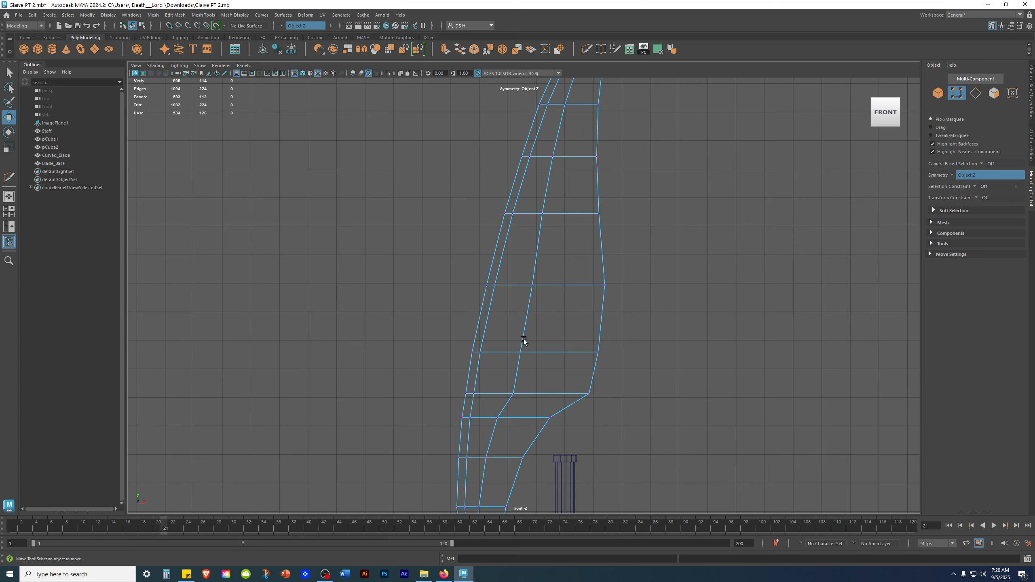
{"action": "middle_click_drag", "start_coordinate": [632, 363], "coordinate": [598, 283], "text": "alt"}
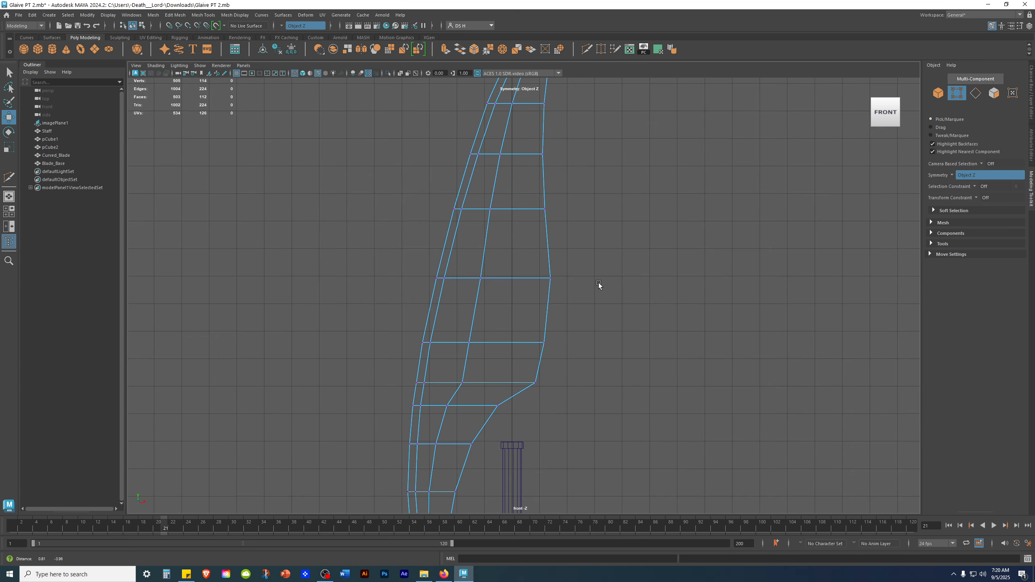
{"action": "left_click", "coordinate": [560, 350]}
{"action": "left_click_drag", "start_coordinate": [583, 345], "coordinate": [584, 345]}
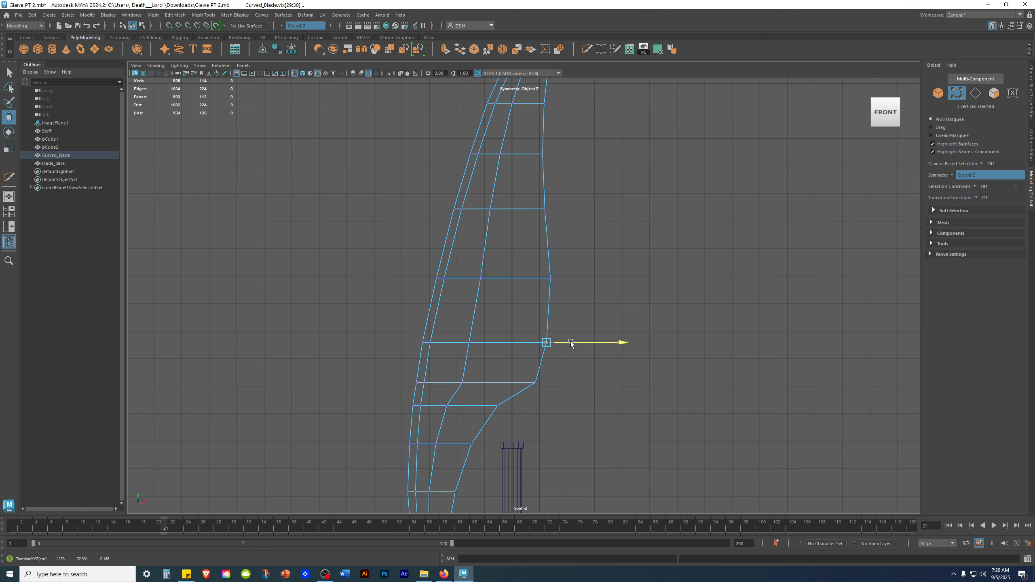
{"action": "left_click", "coordinate": [589, 387]}
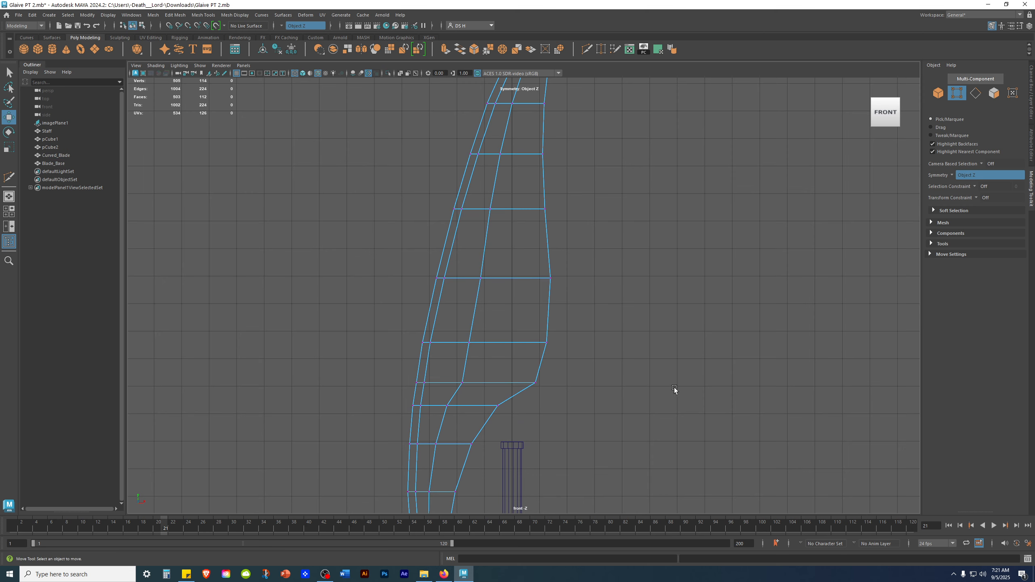
Examine the vertices along the blade's right edge in the front view.
{"action": "left_click_drag", "start_coordinate": [463, 385], "coordinate": [501, 385]}
{"action": "left_click", "coordinate": [483, 335]}
{"action": "left_click_drag", "start_coordinate": [467, 265], "coordinate": [509, 280]}
{"action": "left_click", "coordinate": [598, 268]}
{"action": "middle_click_drag", "start_coordinate": [620, 370], "coordinate": [742, 305], "text": "alt"}
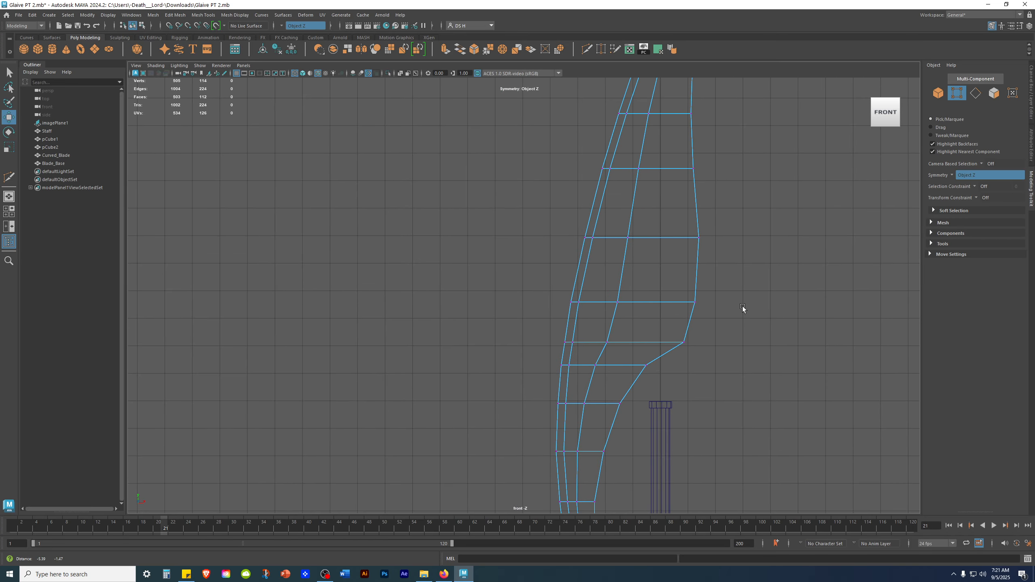
{"action": "left_click", "coordinate": [702, 298]}
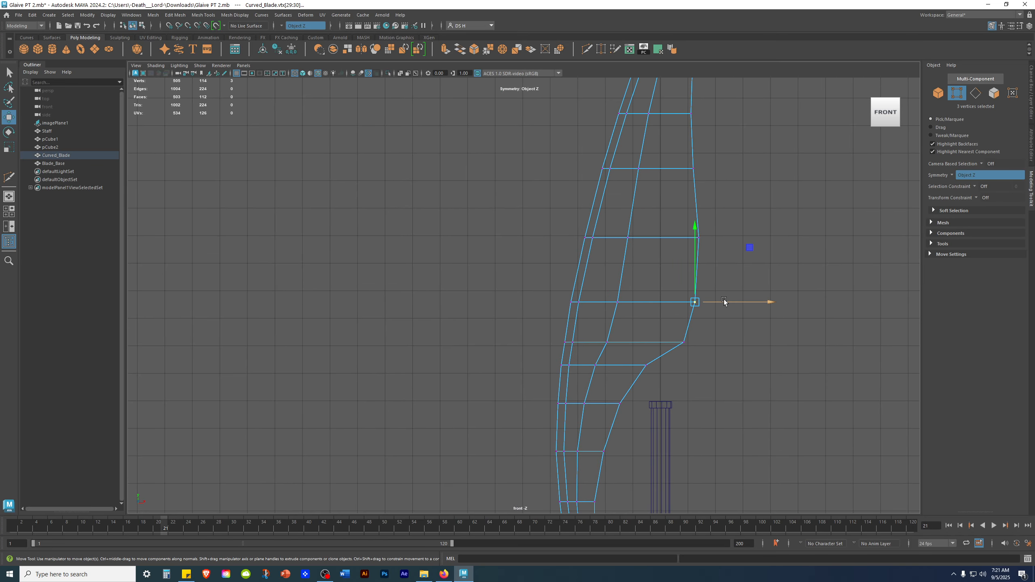
{"action": "left_click", "coordinate": [749, 339]}
{"action": "right_click_drag", "start_coordinate": [749, 339], "coordinate": [689, 264], "text": "alt"}
{"action": "middle_click_drag", "start_coordinate": [689, 264], "coordinate": [658, 218], "text": "alt"}
{"action": "scroll", "coordinate": [488, 284], "scroll_direction": "up", "scroll_amount": 2}
{"action": "scroll", "coordinate": [489, 284], "scroll_direction": "up", "scroll_amount": 1}
{"action": "left_click_drag", "start_coordinate": [455, 231], "coordinate": [530, 276]}
{"action": "left_click", "coordinate": [679, 388]}
{"action": "scroll", "coordinate": [678, 388], "scroll_direction": "down", "scroll_amount": 1}
{"action": "scroll", "coordinate": [571, 358], "scroll_direction": "down", "scroll_amount": 1}
{"action": "scroll", "coordinate": [571, 358], "scroll_direction": "down", "scroll_amount": 1}
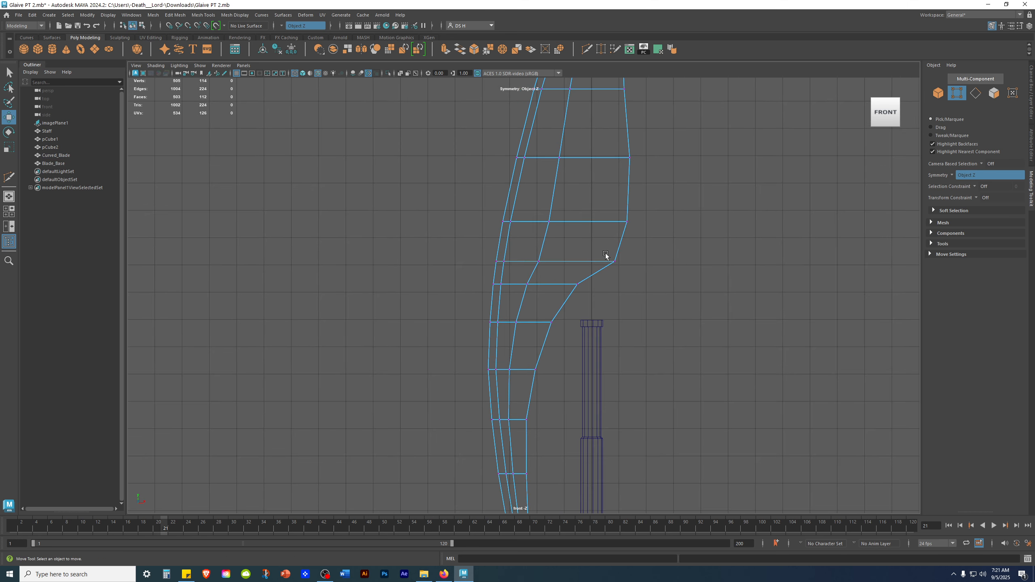
Inspect the finished blade shape in the shaded perspective view.
{"action": "middle_click_drag", "start_coordinate": [610, 251], "coordinate": [674, 100], "text": "alt"}
{"action": "middle_click_drag", "start_coordinate": [583, 317], "coordinate": [600, 231], "text": "alt"}
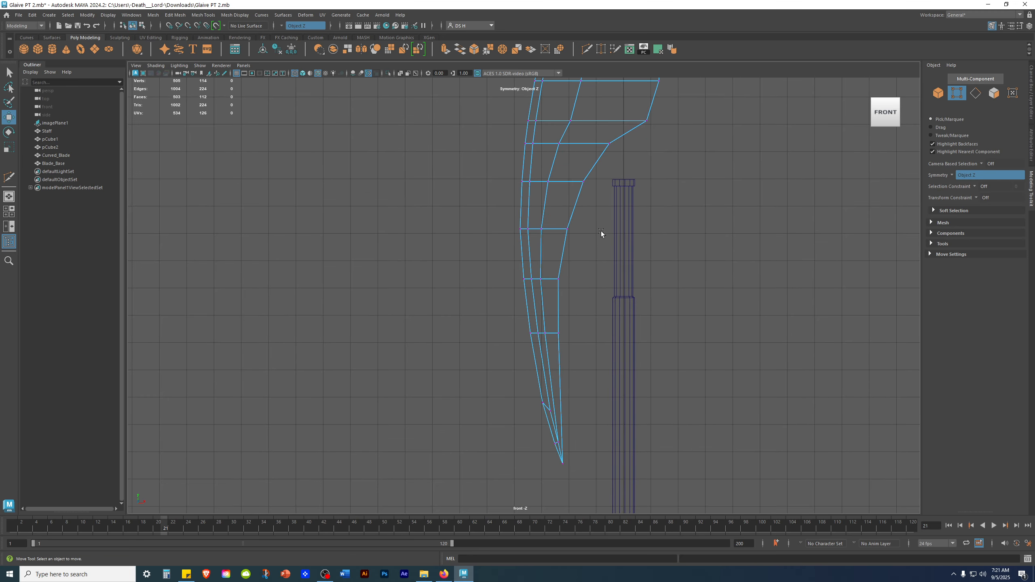
{"action": "middle_click_drag", "start_coordinate": [556, 336], "coordinate": [509, 234], "text": "alt"}
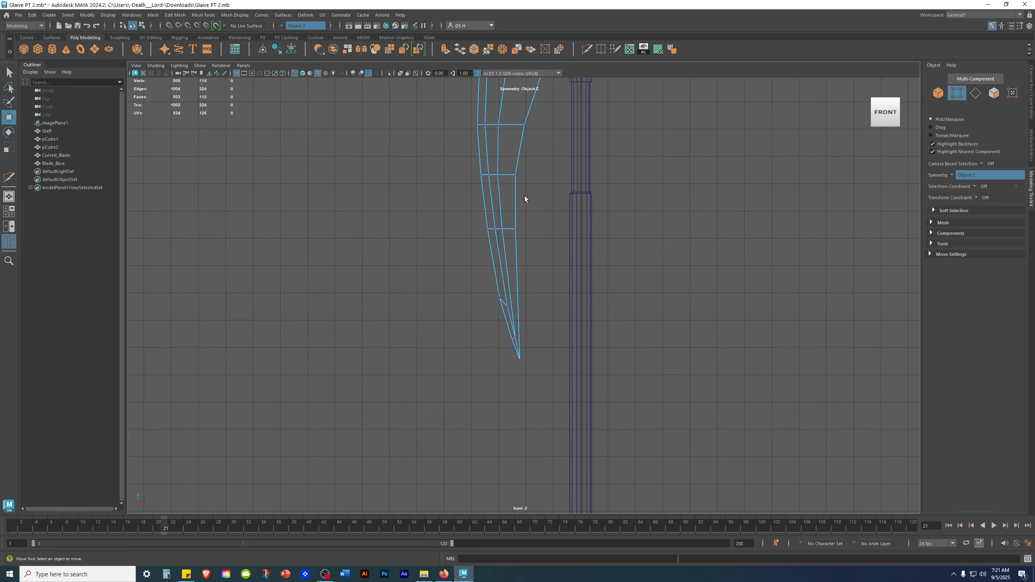
{"action": "middle_click_drag", "start_coordinate": [527, 186], "coordinate": [475, 412], "text": "alt"}
{"action": "key", "text": "space"}
{"action": "key", "text": "space"}
{"action": "left_click_drag", "start_coordinate": [641, 248], "coordinate": [596, 198], "text": "alt"}
{"action": "right_click_drag", "start_coordinate": [596, 198], "coordinate": [344, 218], "text": "alt"}
{"action": "left_click_drag", "start_coordinate": [451, 224], "coordinate": [467, 275], "text": "alt"}
{"action": "middle_click_drag", "start_coordinate": [510, 369], "coordinate": [570, 207], "text": "alt"}
{"action": "left_click_drag", "start_coordinate": [569, 208], "coordinate": [538, 234], "text": "alt"}
{"action": "right_click_drag", "start_coordinate": [538, 234], "coordinate": [504, 260], "text": "alt"}
{"action": "right_click_drag", "start_coordinate": [658, 237], "coordinate": [721, 155], "text": "alt"}
{"action": "left_click", "coordinate": [670, 281]}
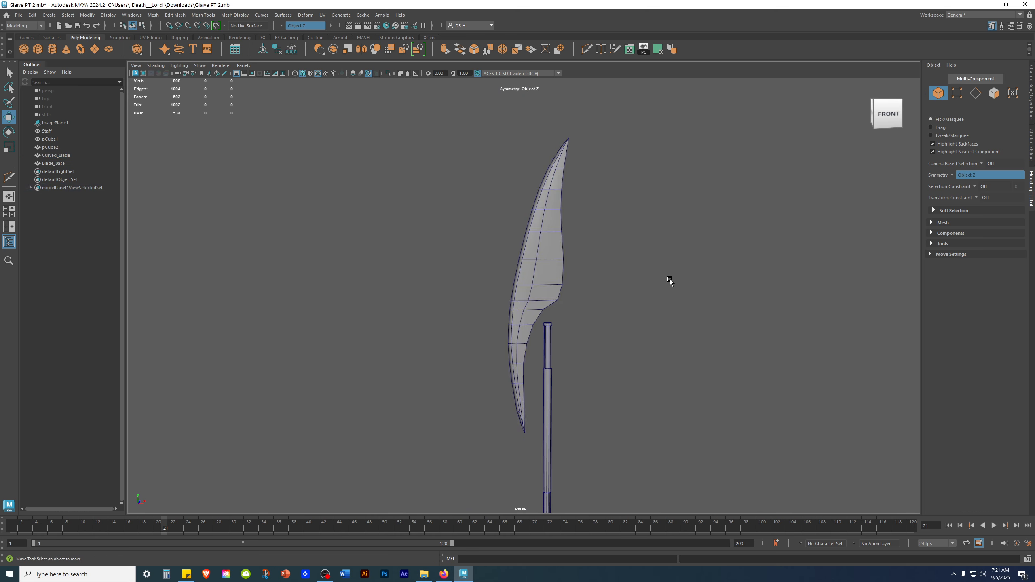
{"action": "left_click_drag", "start_coordinate": [646, 282], "coordinate": [557, 280], "text": "alt"}
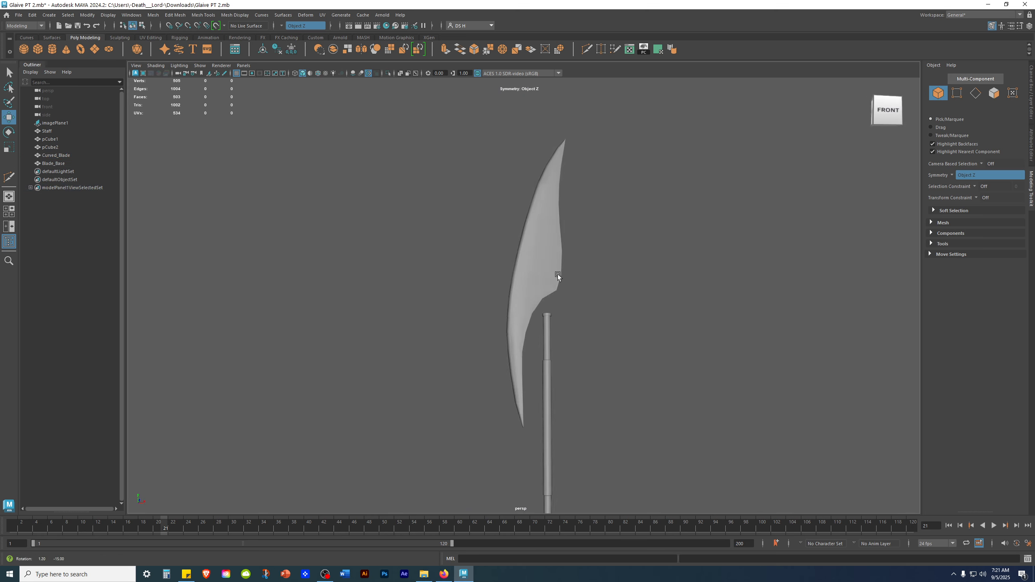
Select the curved blade and open the Soften/Harden Edges options.
{"action": "left_click", "coordinate": [547, 210]}
{"action": "left_click", "coordinate": [544, 199]}
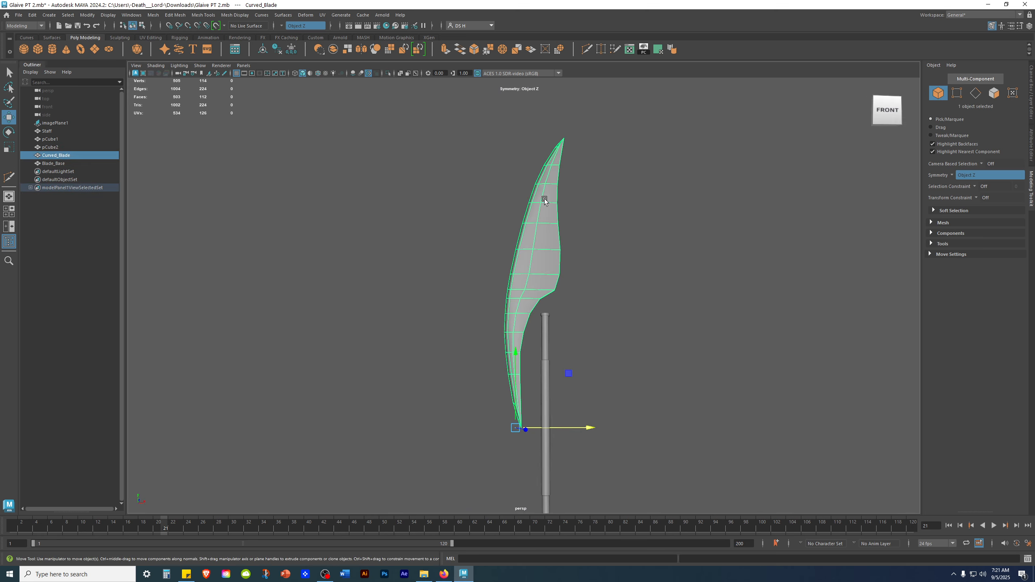
{"action": "double_click", "coordinate": [671, 50]}
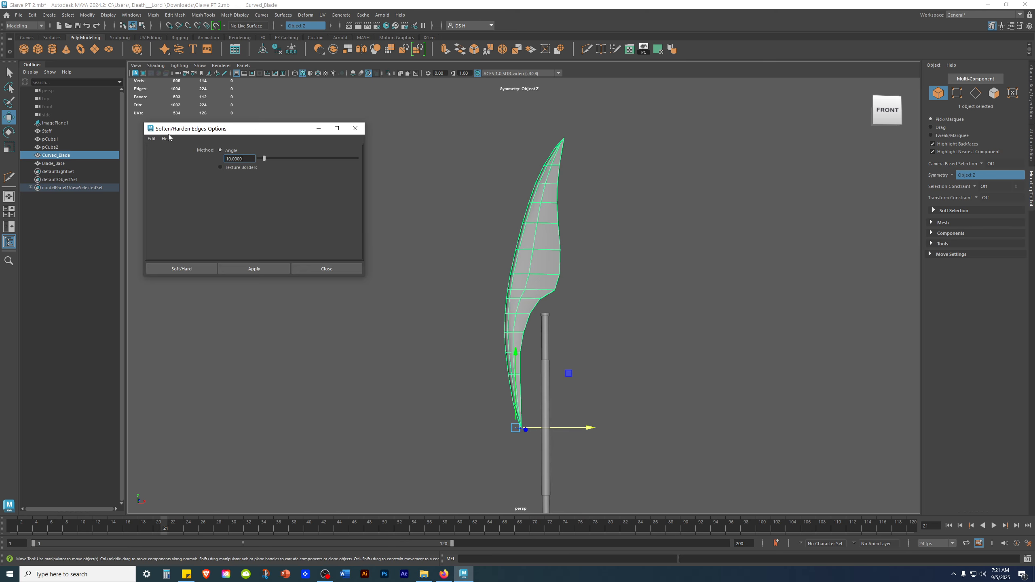
{"action": "left_click", "coordinate": [355, 128]}
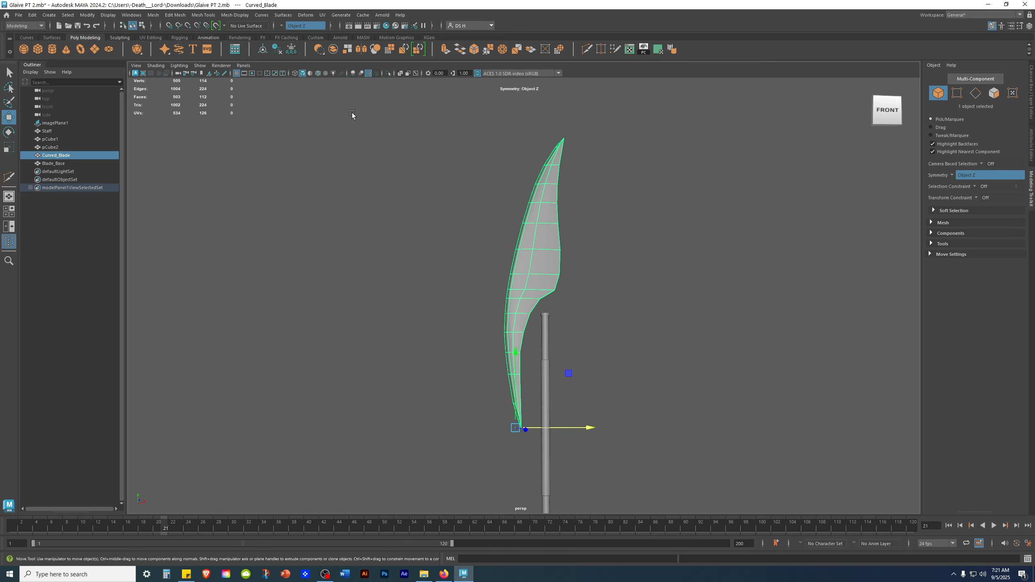
{"action": "left_click", "coordinate": [235, 15]}
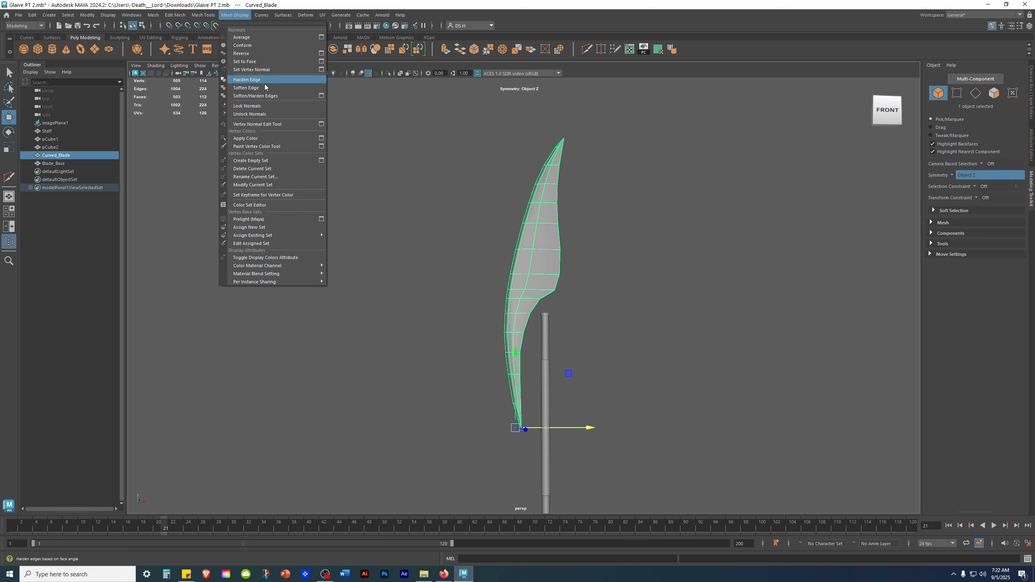
{"action": "left_click", "coordinate": [322, 96], "text": "ctrl+shift"}
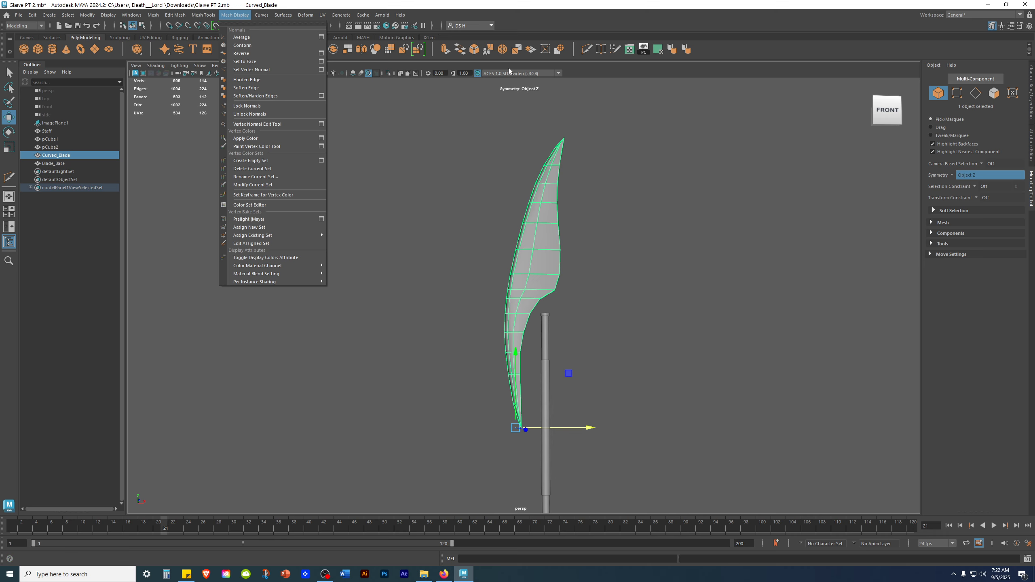
{"action": "left_click", "coordinate": [690, 32]}
{"action": "right_click", "coordinate": [685, 49]}
{"action": "left_click", "coordinate": [689, 79]}
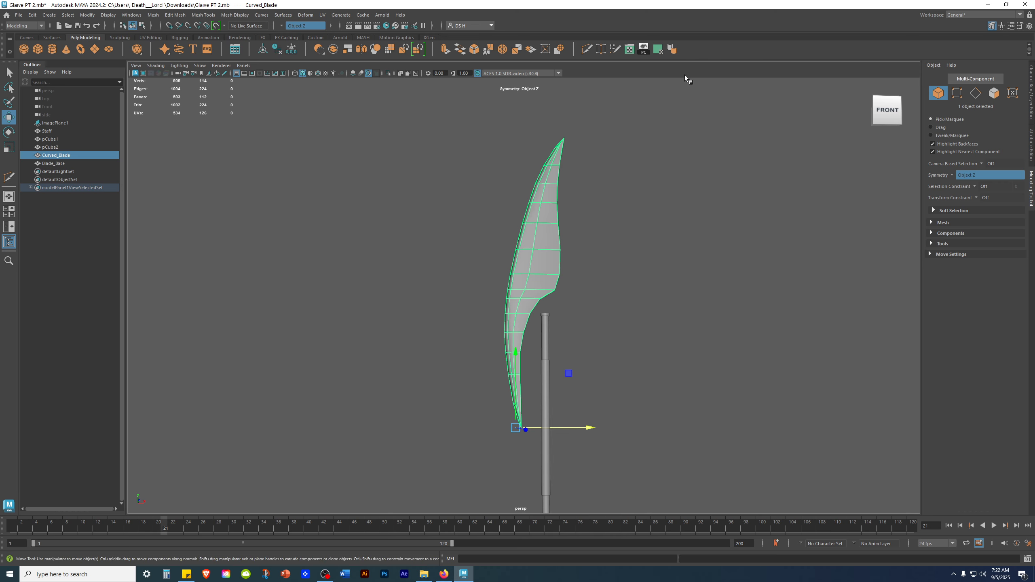
{"action": "left_click", "coordinate": [673, 49]}
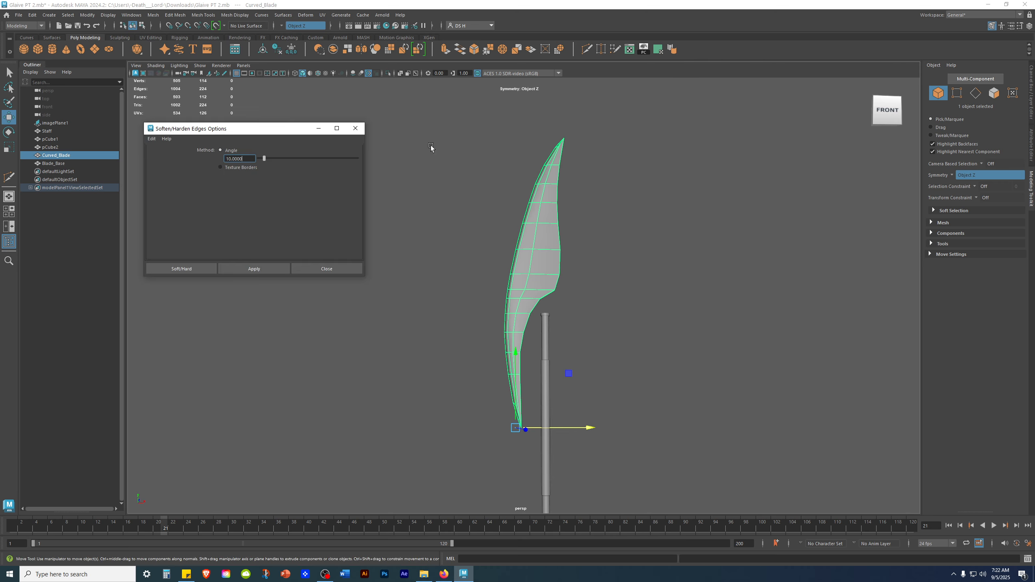
Soften/harden the blade's edges with an angle of 10.
{"action": "left_click_drag", "start_coordinate": [526, 207], "coordinate": [506, 231], "text": "alt"}
{"action": "scroll", "coordinate": [506, 230], "scroll_direction": "up", "scroll_amount": 2}
{"action": "middle_click_drag", "start_coordinate": [685, 176], "coordinate": [761, 156], "text": "alt"}
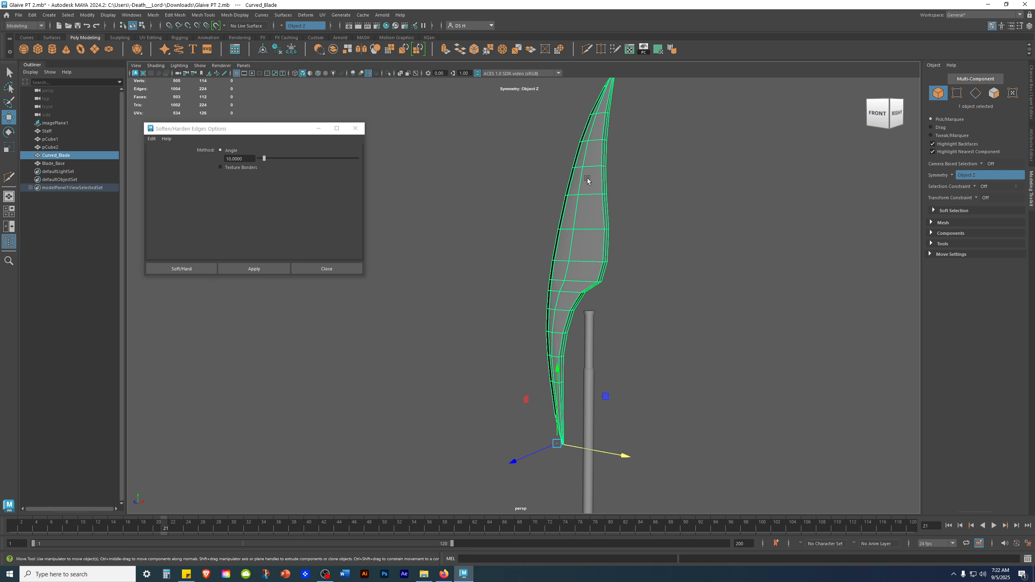
{"action": "left_click_drag", "start_coordinate": [587, 180], "coordinate": [619, 148], "text": "alt"}
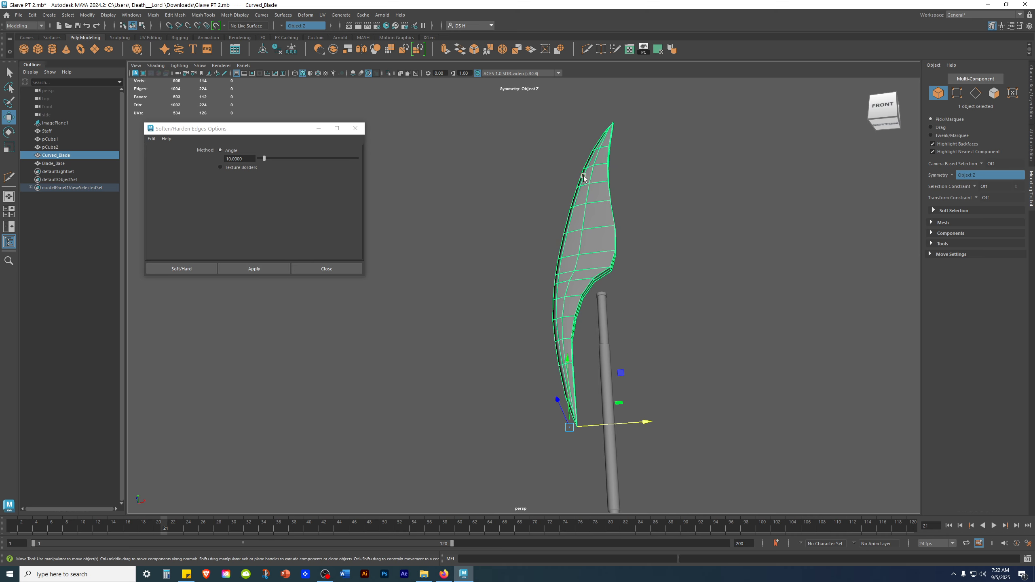
{"action": "left_click", "coordinate": [263, 270]}
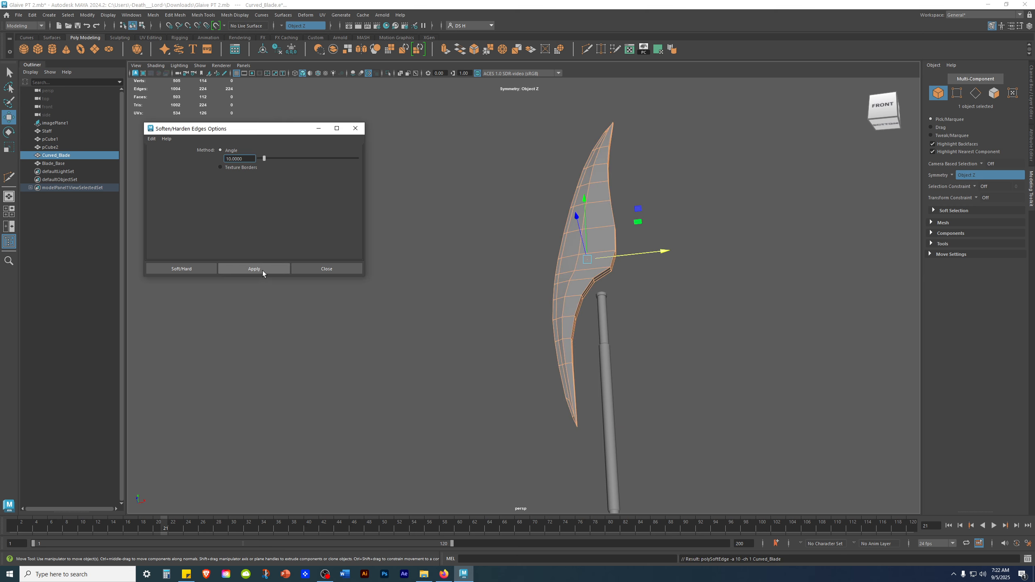
{"action": "left_click", "coordinate": [758, 289]}
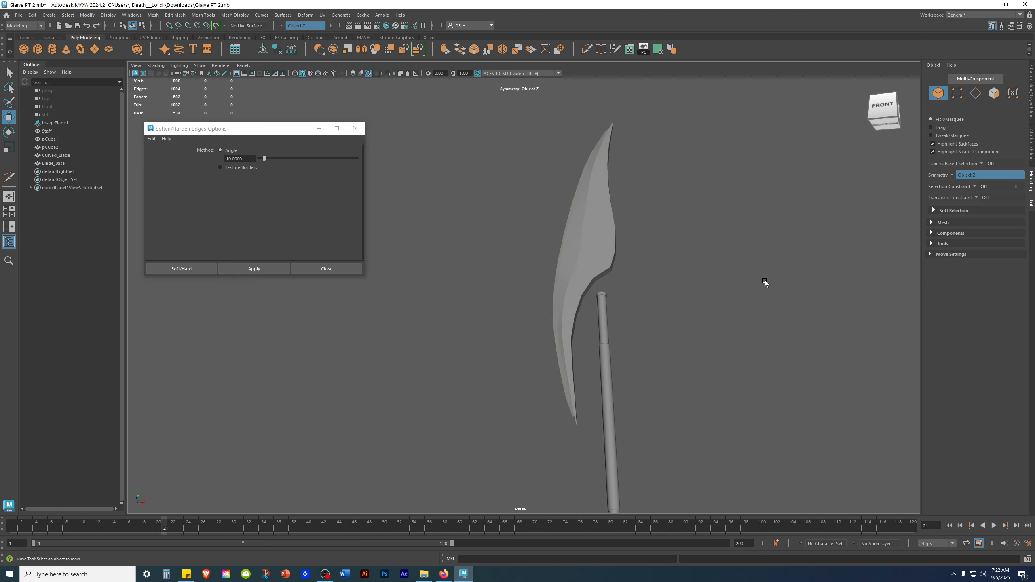
Inspect the blade's shading from several angles in the perspective view.
{"action": "left_click_drag", "start_coordinate": [765, 284], "coordinate": [807, 231], "text": "alt"}
{"action": "left_click_drag", "start_coordinate": [735, 189], "coordinate": [483, 199], "text": "alt"}
{"action": "middle_click_drag", "start_coordinate": [482, 199], "coordinate": [698, 224], "text": "alt"}
{"action": "scroll", "coordinate": [649, 191], "scroll_direction": "up", "scroll_amount": 3}
{"action": "left_click_drag", "start_coordinate": [663, 237], "coordinate": [605, 247], "text": "alt"}
{"action": "left_click", "coordinate": [568, 347]}
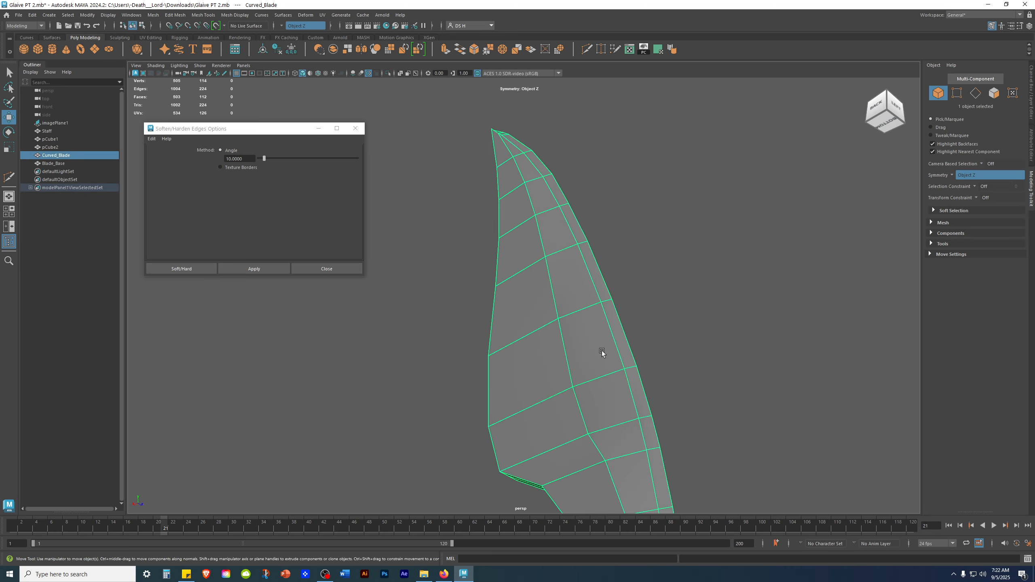
{"action": "left_click", "coordinate": [682, 289]}
{"action": "left_click_drag", "start_coordinate": [661, 376], "coordinate": [603, 414], "text": "alt"}
{"action": "left_click", "coordinate": [570, 391]}
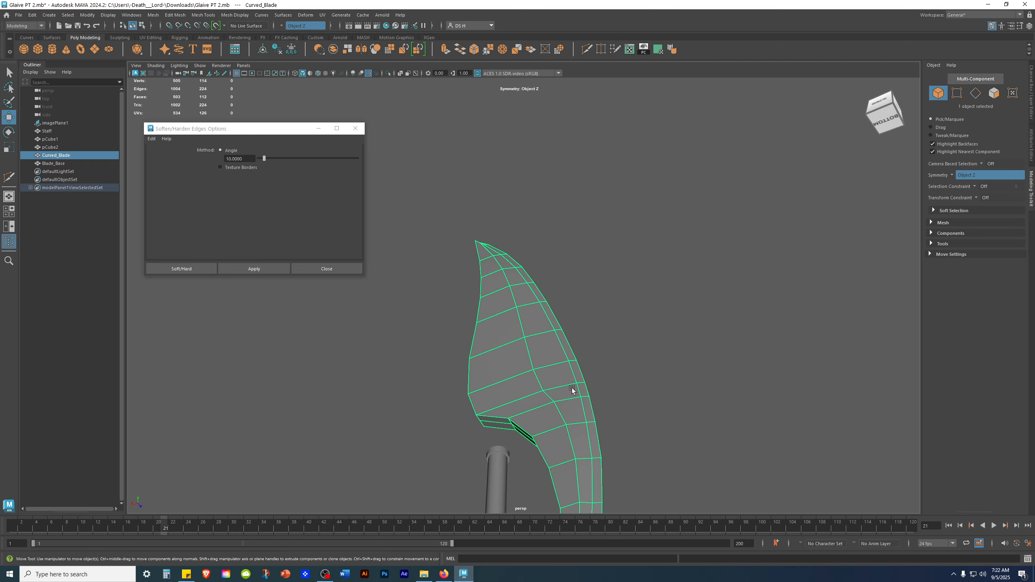
{"action": "left_click_drag", "start_coordinate": [670, 353], "coordinate": [612, 339], "text": "alt"}
{"action": "key", "text": "1"}
{"action": "left_click", "coordinate": [719, 326]}
{"action": "left_click_drag", "start_coordinate": [719, 326], "coordinate": [527, 324], "text": "alt"}
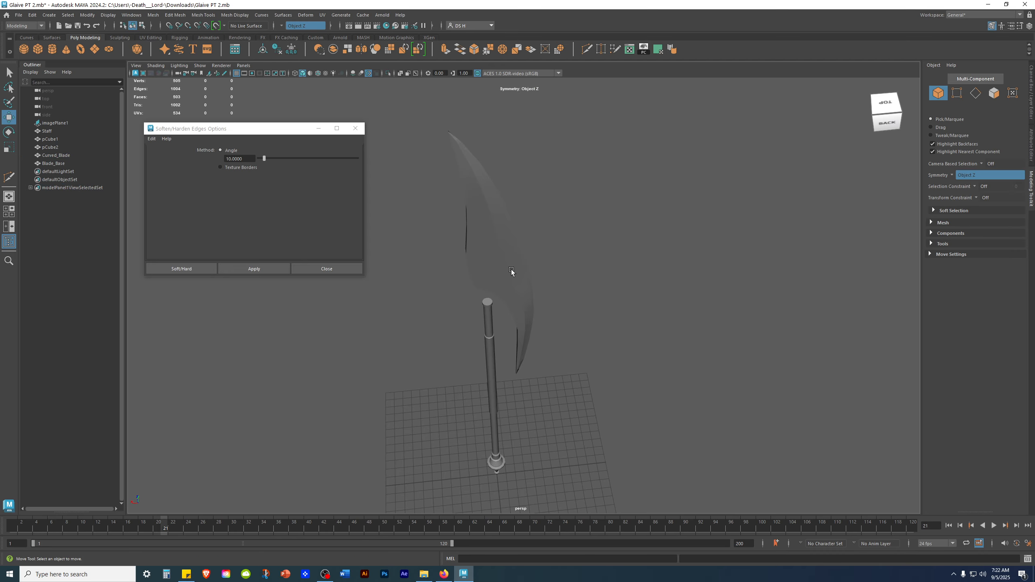
{"action": "left_click", "coordinate": [504, 281]}
{"action": "left_click", "coordinate": [1031, 92]}
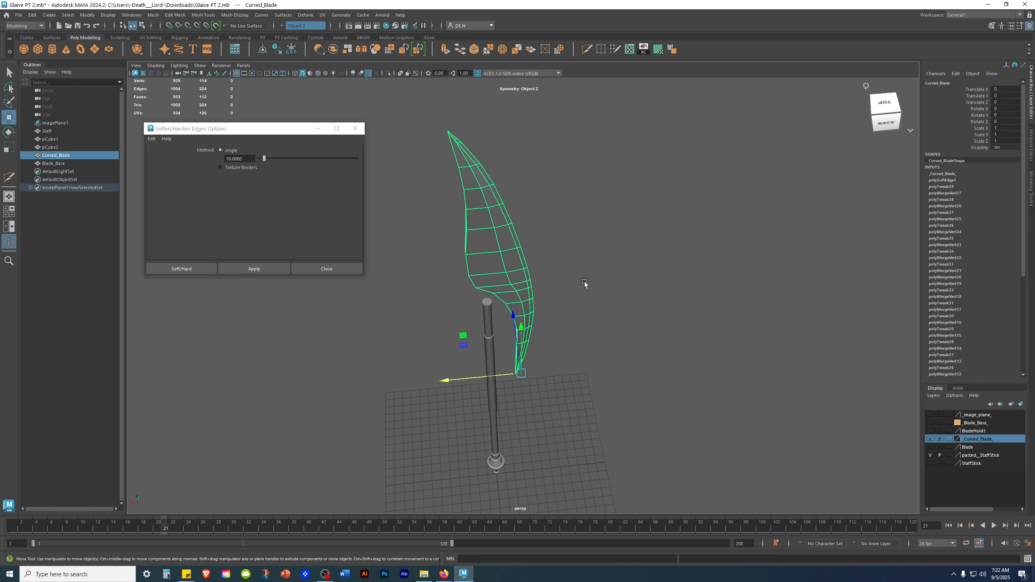
Reapply Soften/Harden Edges to the blade with the angle set to 20.
{"action": "left_click", "coordinate": [248, 158]}
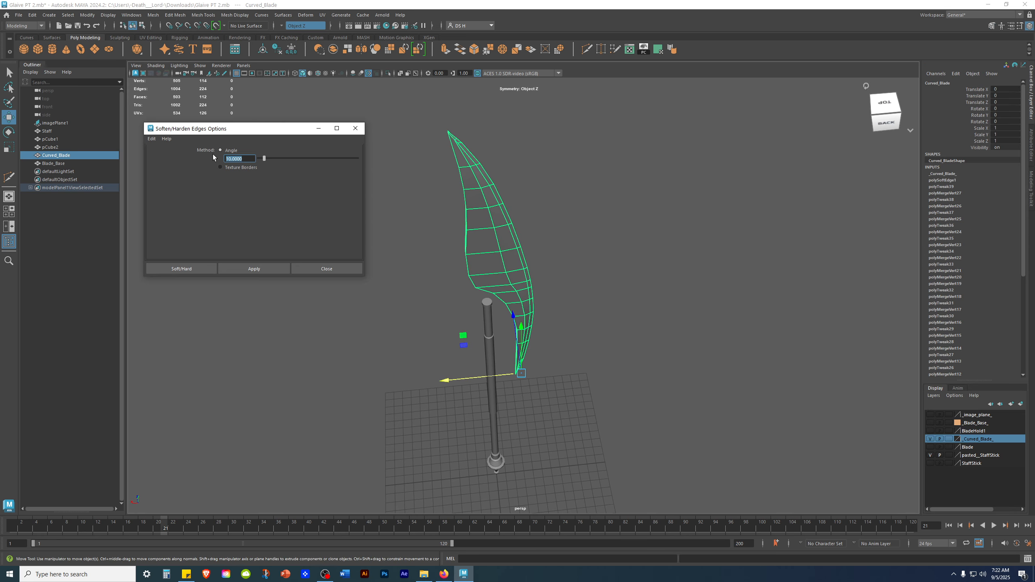
{"action": "type", "text": "20"}
{"action": "left_click", "coordinate": [261, 268]}
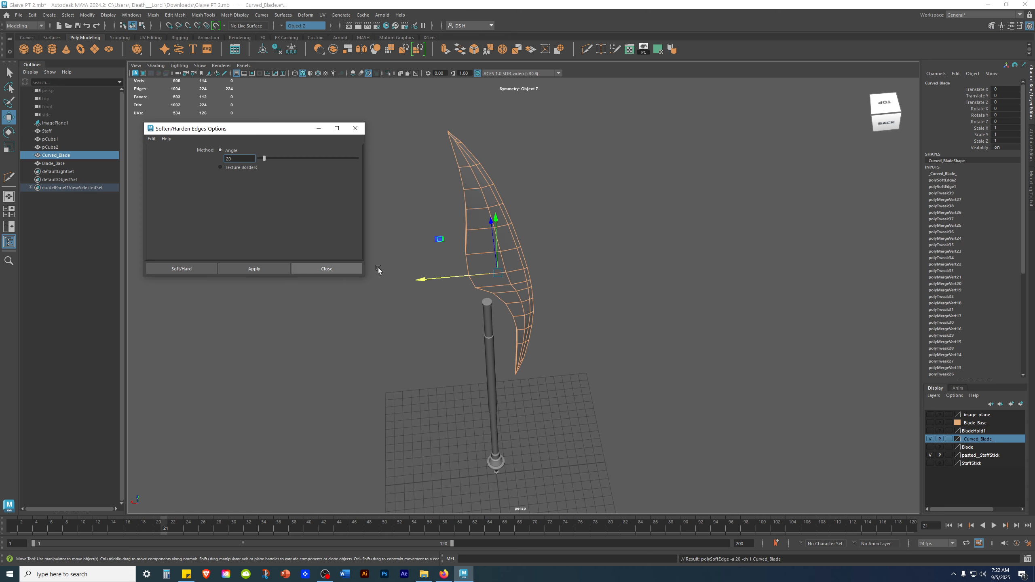
{"action": "left_click", "coordinate": [657, 237]}
{"action": "left_click_drag", "start_coordinate": [605, 230], "coordinate": [519, 254], "text": "alt"}
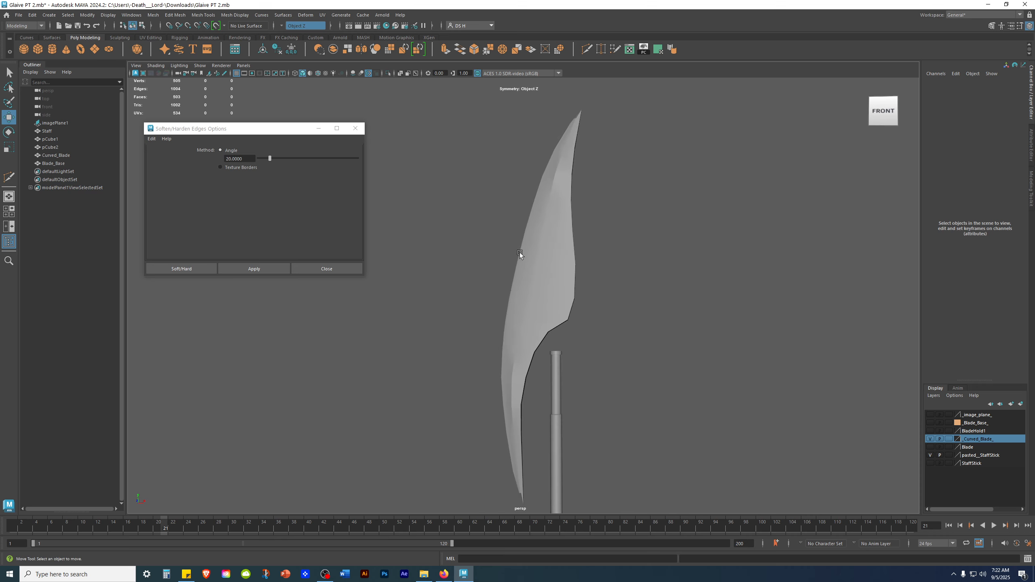
Reapply Soften/Harden Edges to the blade with the angle set to 30.
{"action": "left_click", "coordinate": [539, 310]}
{"action": "left_click", "coordinate": [251, 158]}
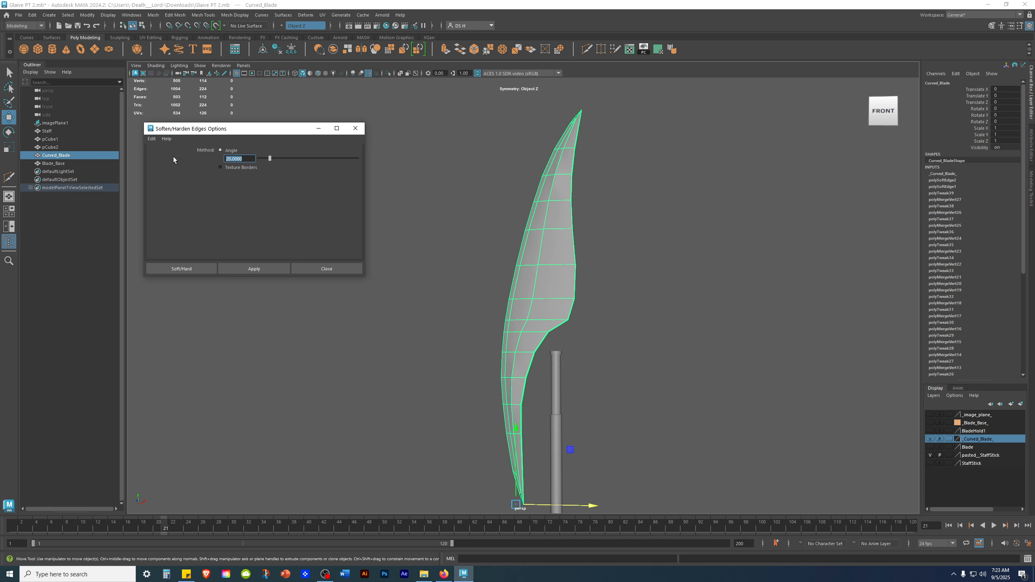
{"action": "type", "text": "30"}
{"action": "left_click", "coordinate": [254, 268]}
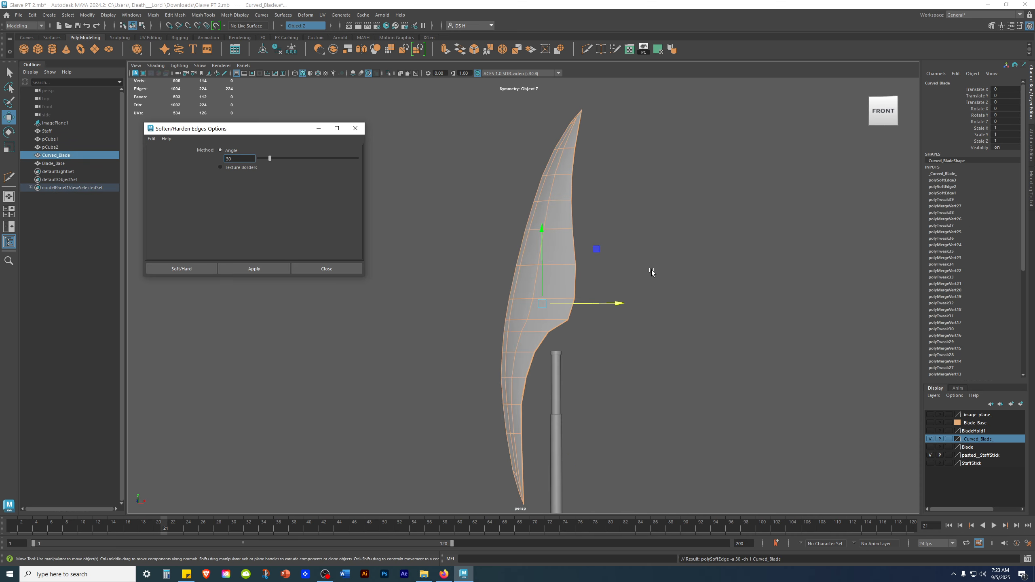
{"action": "left_click", "coordinate": [619, 274]}
{"action": "left_click_drag", "start_coordinate": [620, 269], "coordinate": [620, 295], "text": "alt"}
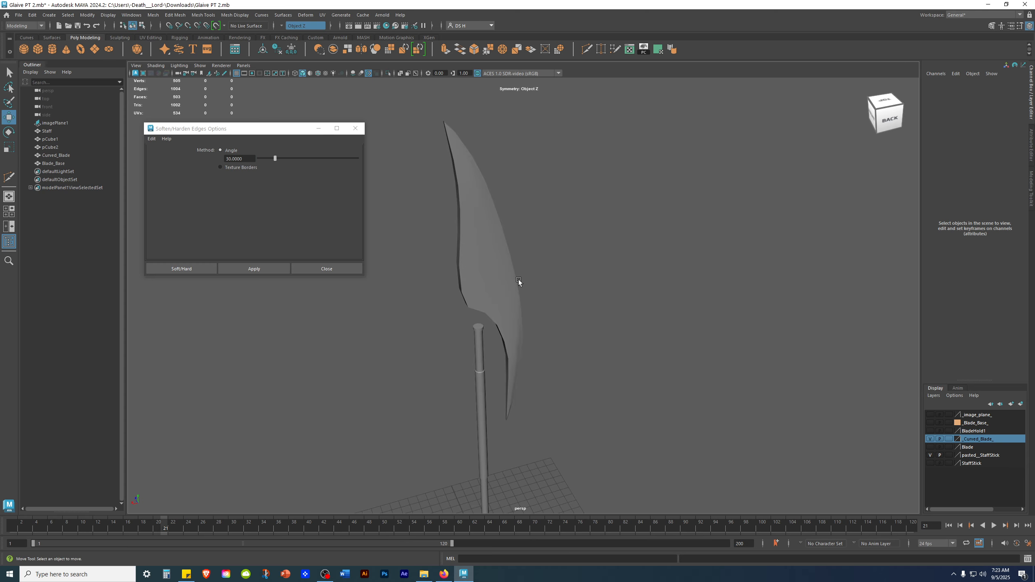
Reapply Soften/Harden Edges to the blade with the angle set to 0.
{"action": "left_click", "coordinate": [485, 261]}
{"action": "left_click", "coordinate": [230, 158]}
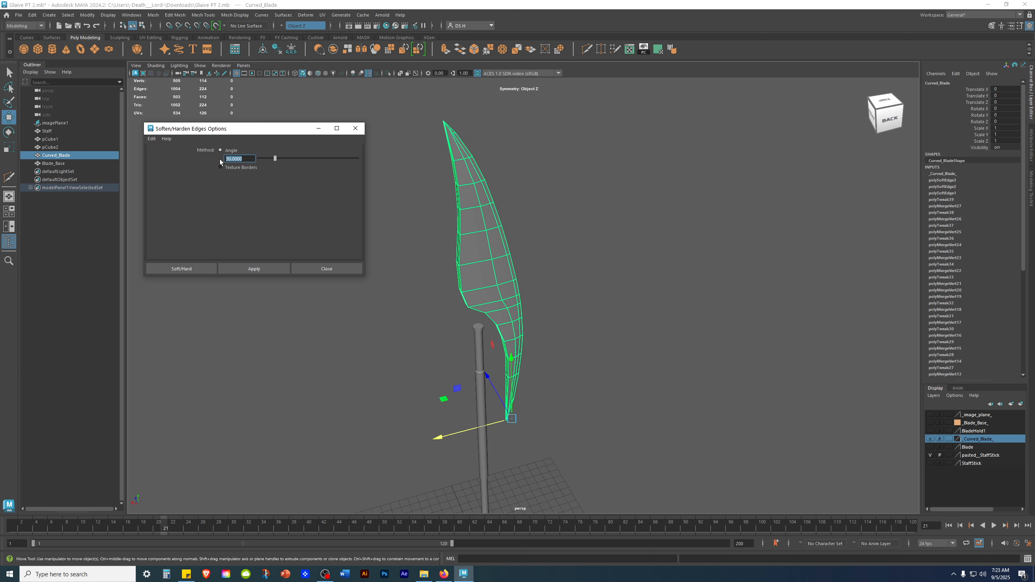
{"action": "left_click", "coordinate": [285, 269]}
{"action": "left_click", "coordinate": [637, 251]}
{"action": "left_click_drag", "start_coordinate": [639, 265], "coordinate": [492, 263], "text": "alt"}
{"action": "left_click", "coordinate": [583, 269]}
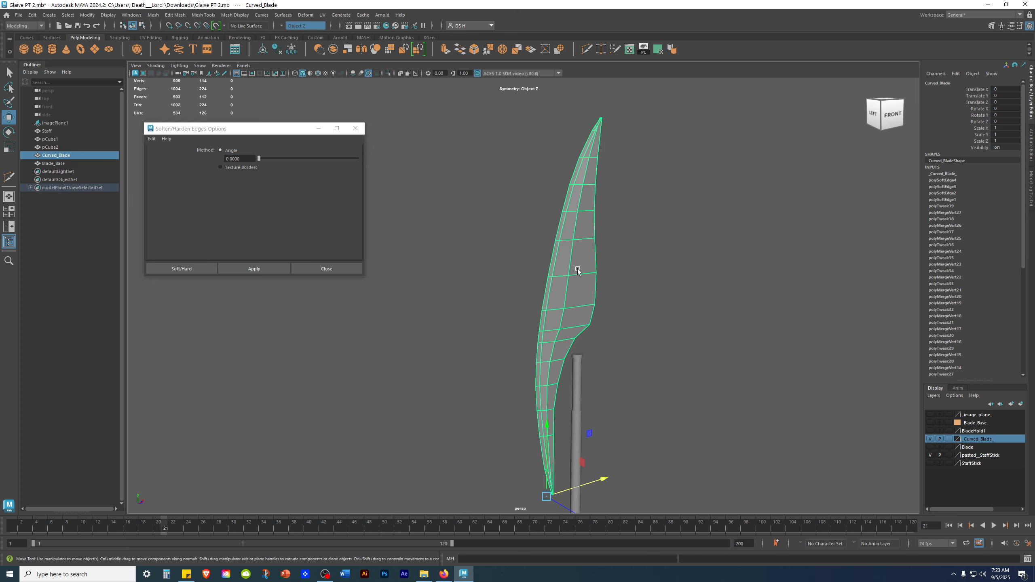
Reapply Soften/Harden Edges to the blade with the angle set to 5.
{"action": "left_click", "coordinate": [243, 159]}
{"action": "type", "text": "5"}
{"action": "left_click", "coordinate": [261, 269]}
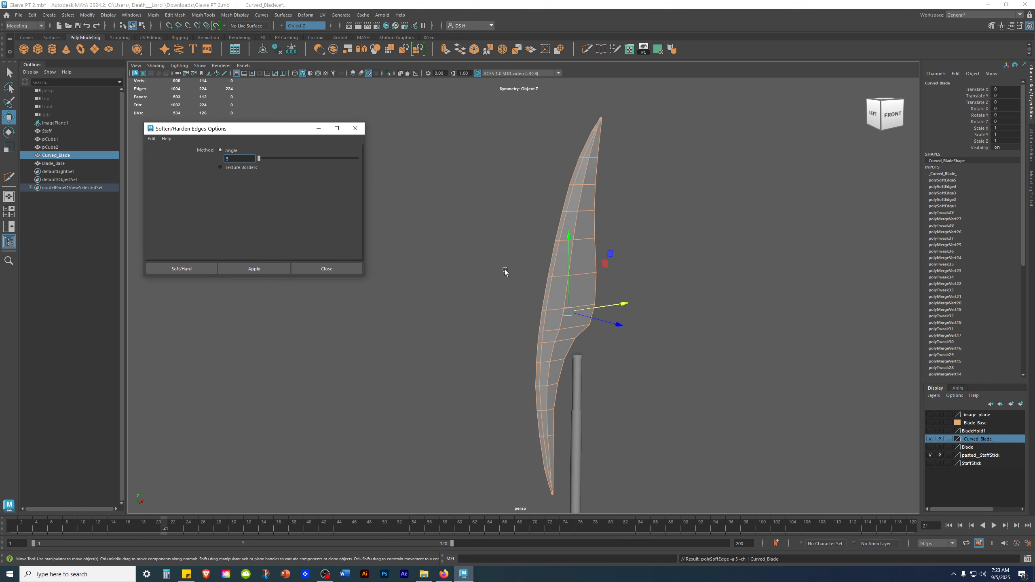
{"action": "left_click", "coordinate": [504, 272]}
{"action": "mouse_move", "coordinate": [639, 296]}
{"action": "left_mouse_down", "text": "alt"}
{"action": "mouse_move", "coordinate": [545, 273]}
{"action": "mouse_move", "coordinate": [739, 293]}
{"action": "mouse_move", "coordinate": [656, 322]}
{"action": "mouse_move", "coordinate": [642, 294]}
{"action": "left_mouse_up", "text": "alt"}
{"action": "left_click", "coordinate": [476, 277]}
Reapply Soften/Harden Edges to the blade with the angle set to 15.
{"action": "left_click_drag", "start_coordinate": [239, 161], "coordinate": [214, 161]}
{"action": "type", "text": "15"}
{"action": "left_click", "coordinate": [254, 268]}
{"action": "left_click", "coordinate": [682, 222]}
{"action": "left_click_drag", "start_coordinate": [620, 291], "coordinate": [541, 271], "text": "alt"}
{"action": "left_click", "coordinate": [540, 271]}
Reapply Soften/Harden Edges to the blade with the angle set to 25.
{"action": "left_click_drag", "start_coordinate": [248, 159], "coordinate": [188, 163]}
{"action": "left_click", "coordinate": [274, 269]}
{"action": "left_click_drag", "start_coordinate": [241, 159], "coordinate": [195, 155]}
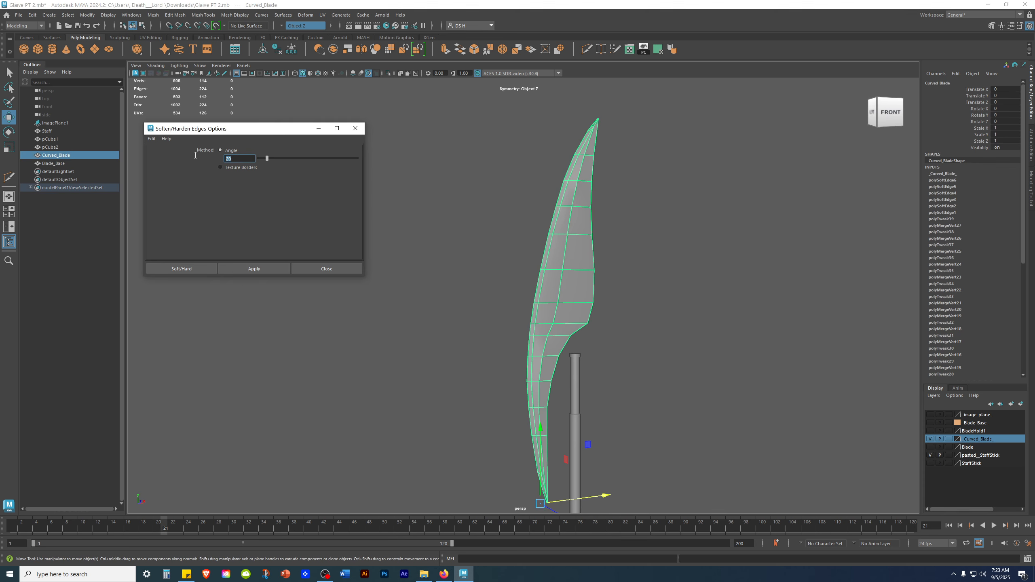
{"action": "left_click", "coordinate": [255, 271]}
{"action": "left_click", "coordinate": [471, 207]}
{"action": "left_click_drag", "start_coordinate": [470, 207], "coordinate": [663, 307], "text": "alt"}
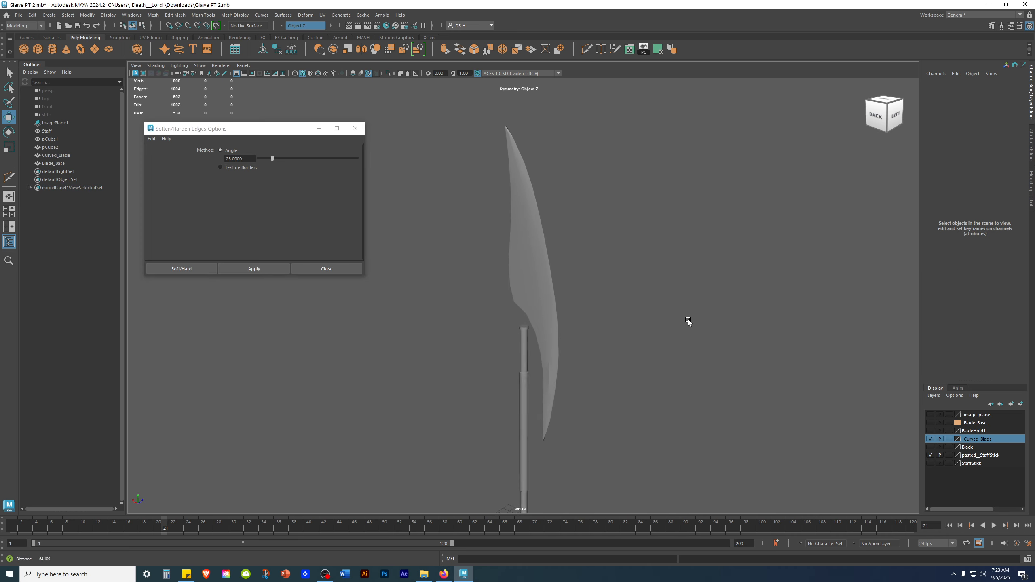
Apply Soften/Harden Edges to the blade with the angle set to 20.
{"action": "left_click", "coordinate": [516, 255]}
{"action": "left_click_drag", "start_coordinate": [247, 159], "coordinate": [209, 155]}
{"action": "type", "text": "20"}
{"action": "left_click", "coordinate": [254, 269]}
{"action": "left_click", "coordinate": [712, 256]}
{"action": "mouse_move", "coordinate": [648, 238]}
{"action": "left_mouse_down", "text": "alt"}
{"action": "mouse_move", "coordinate": [489, 231]}
{"action": "mouse_move", "coordinate": [656, 249]}
{"action": "mouse_move", "coordinate": [656, 233]}
{"action": "left_mouse_up", "text": "alt"}
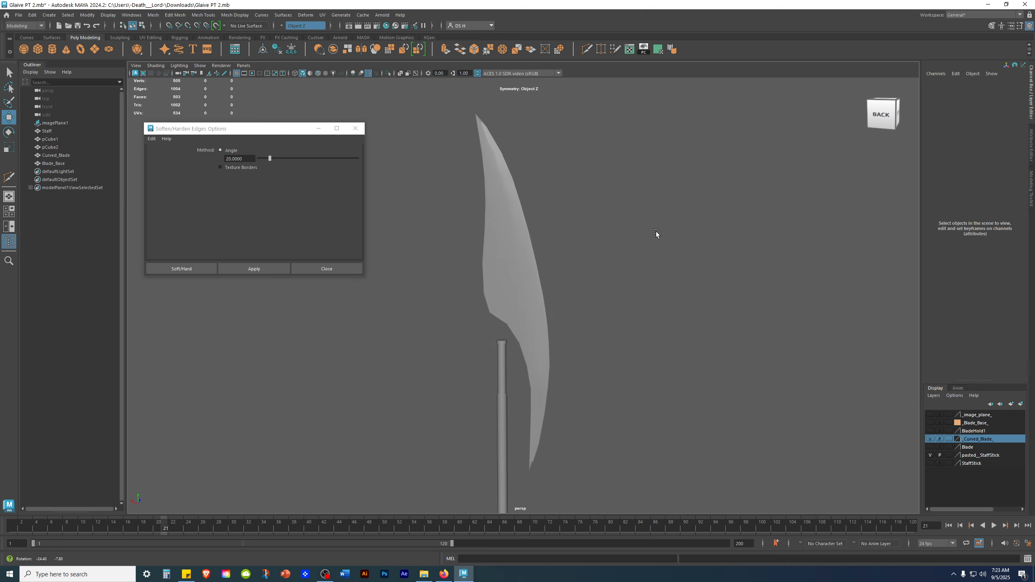
Inspect the blade's edge loops and thickness from the side, then close the Soften/Harden Edges options.
{"action": "left_click", "coordinate": [530, 233]}
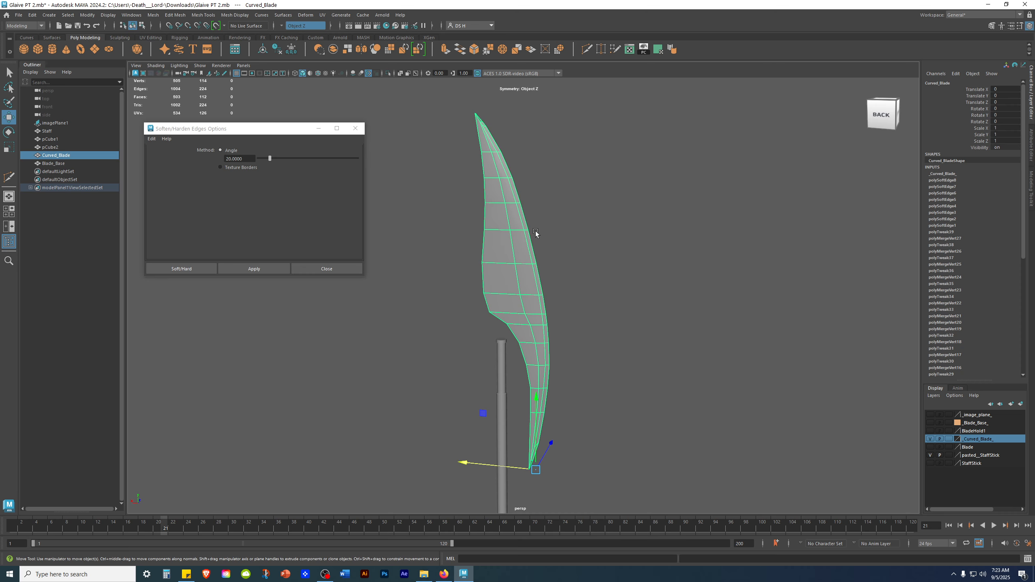
{"action": "scroll", "coordinate": [582, 314], "scroll_direction": "up", "scroll_amount": 5}
{"action": "left_click_drag", "start_coordinate": [576, 303], "coordinate": [538, 250], "text": "alt"}
{"action": "left_click", "coordinate": [666, 262]}
{"action": "left_click_drag", "start_coordinate": [666, 261], "coordinate": [585, 247], "text": "alt"}
{"action": "left_click", "coordinate": [516, 237]}
{"action": "mouse_move", "coordinate": [526, 238]}
{"action": "left_mouse_down", "text": "alt"}
{"action": "mouse_move", "coordinate": [471, 245]}
{"action": "mouse_move", "coordinate": [642, 282]}
{"action": "mouse_move", "coordinate": [525, 246]}
{"action": "left_mouse_up", "text": "alt"}
{"action": "right_click_drag", "start_coordinate": [524, 247], "coordinate": [405, 224]}
{"action": "double_click", "coordinate": [505, 167]}
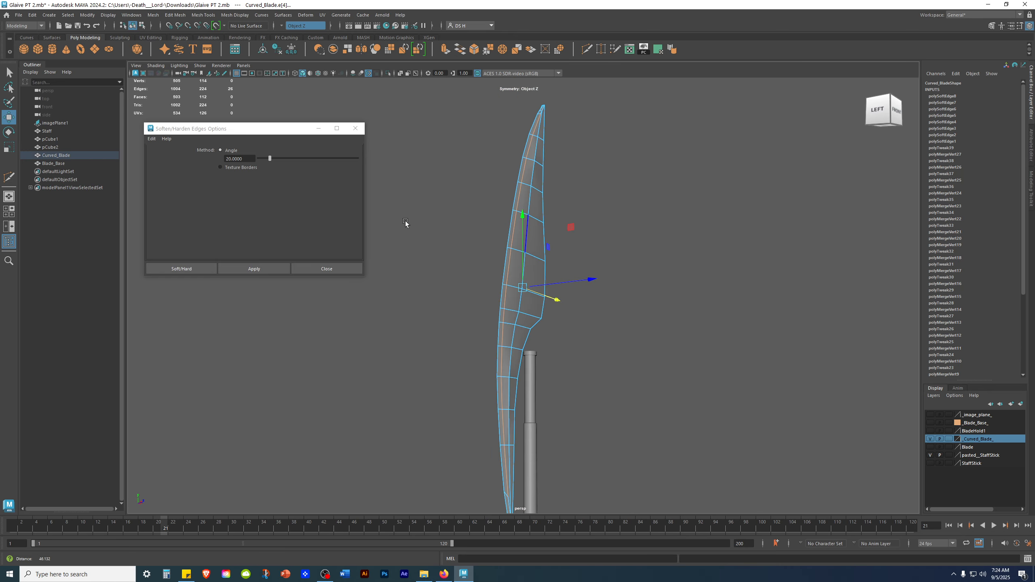
{"action": "left_click_drag", "start_coordinate": [405, 223], "coordinate": [584, 254], "text": "alt"}
{"action": "left_click", "coordinate": [310, 270]}
{"action": "left_click_drag", "start_coordinate": [407, 275], "coordinate": [580, 250], "text": "alt"}
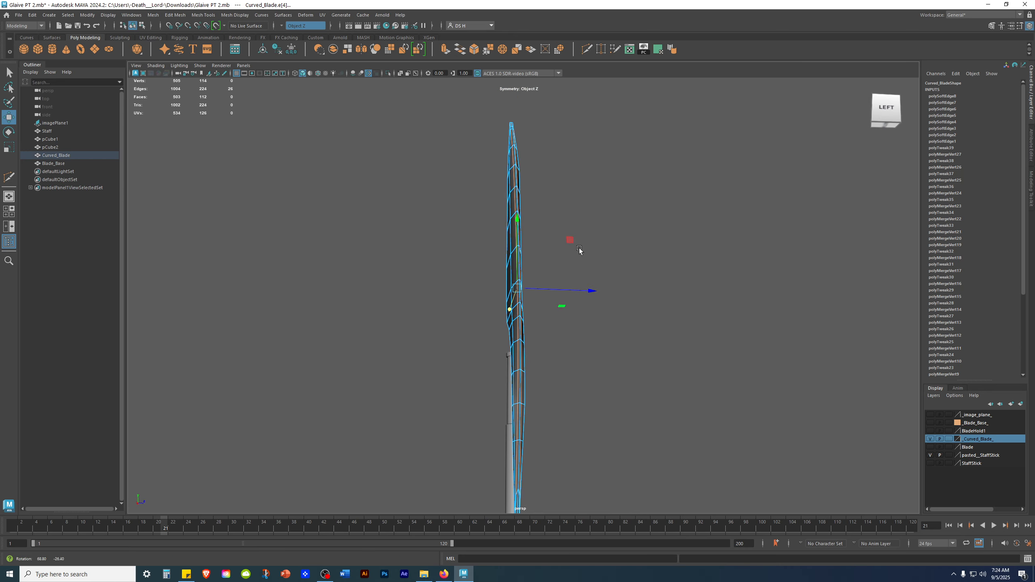
Switch to the top view and examine the blade's outline from above.
{"action": "key", "text": "space"}
{"action": "key", "text": "space"}
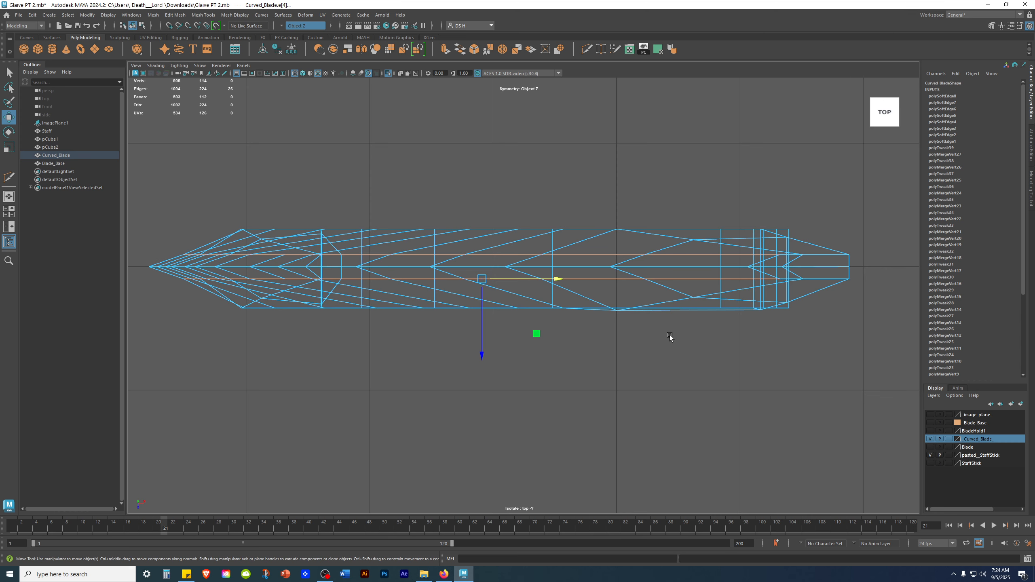
{"action": "left_click", "coordinate": [716, 366]}
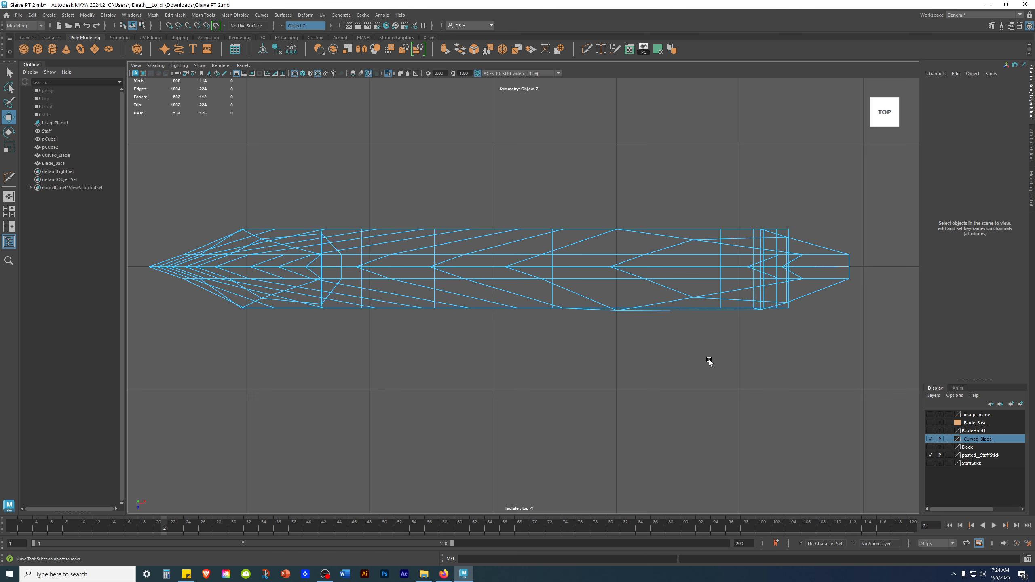
{"action": "left_click", "coordinate": [531, 310]}
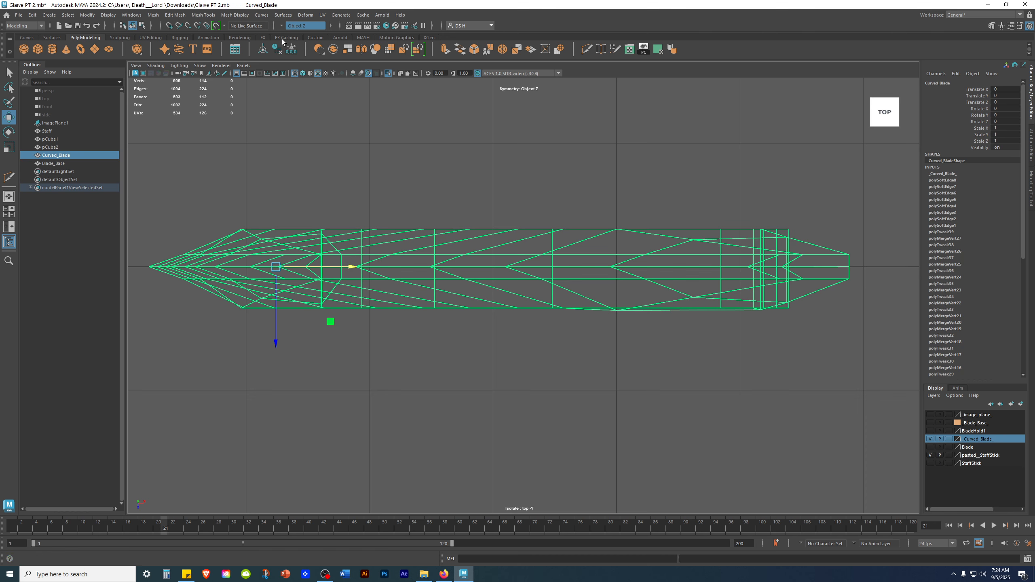
{"action": "left_click", "coordinate": [585, 243]}
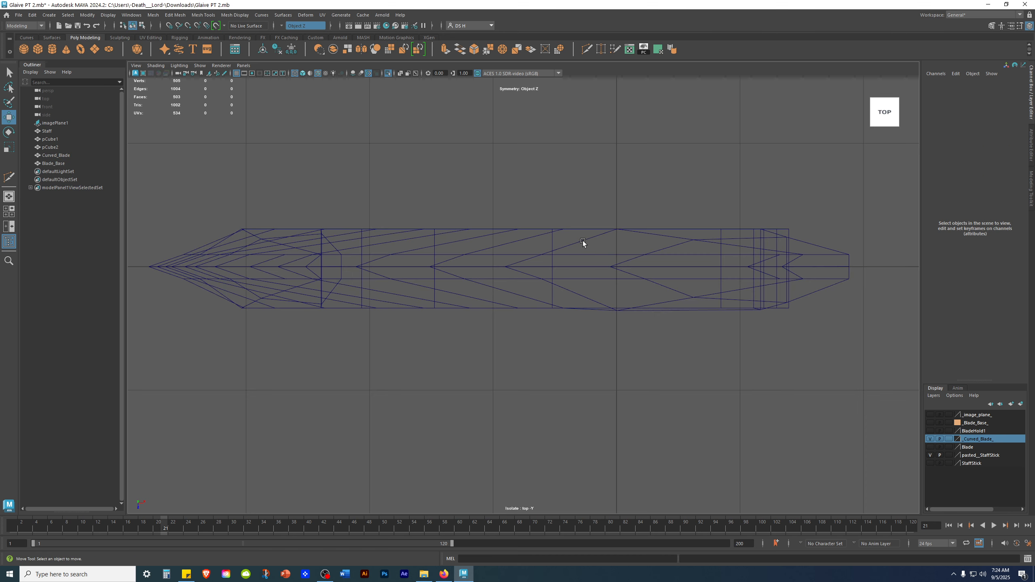
{"action": "left_click", "coordinate": [592, 236]}
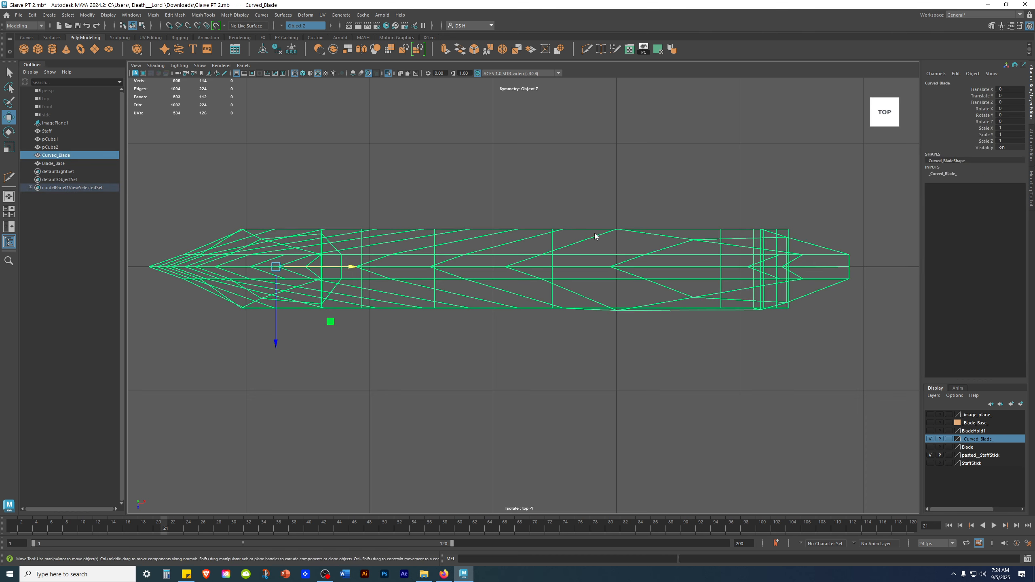
{"action": "right_click_drag", "start_coordinate": [594, 236], "coordinate": [296, 210]}
{"action": "left_click_drag", "start_coordinate": [155, 247], "coordinate": [894, 261]}
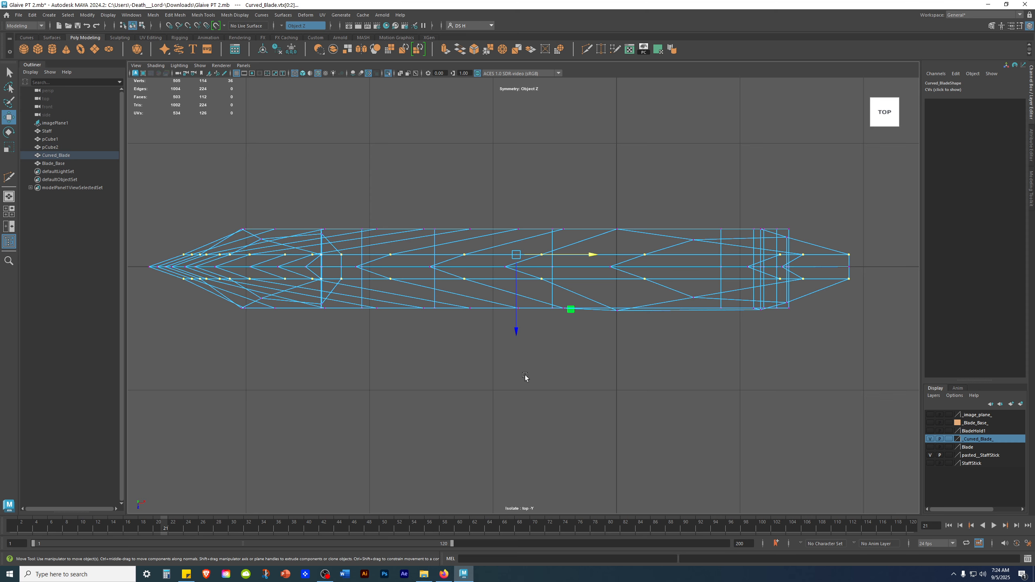
{"action": "key", "text": "r"}
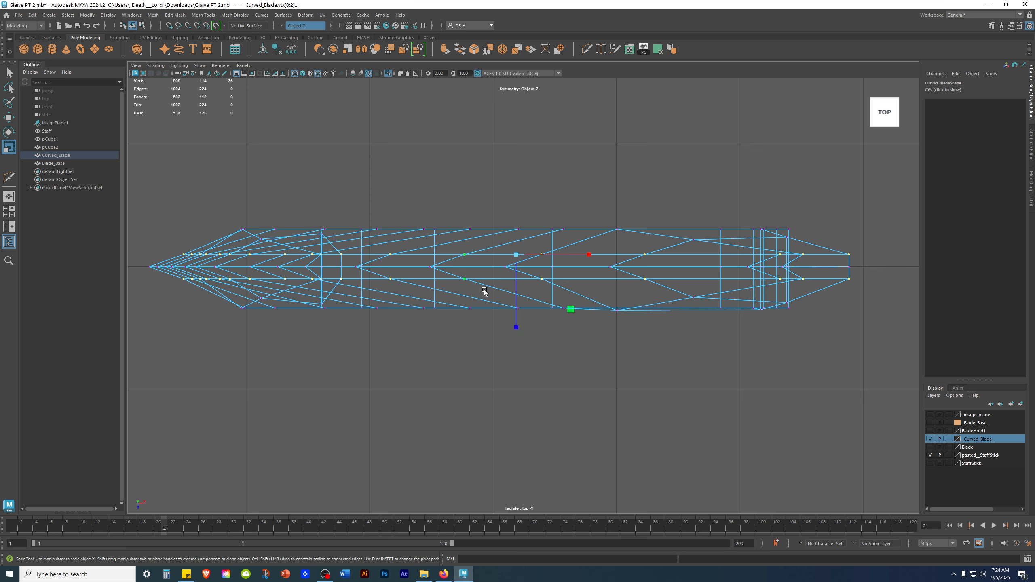
{"action": "left_click", "coordinate": [604, 429]}
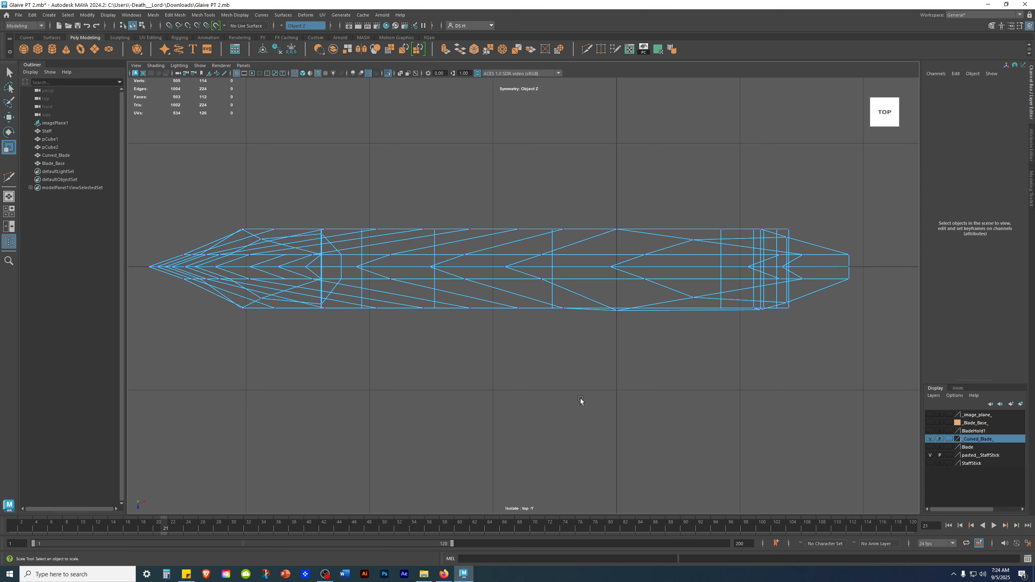
Select the blade and orbit around it in the perspective view, toggling smooth mesh preview on and off.
{"action": "key", "text": "w"}
{"action": "key", "text": "space"}
{"action": "key", "text": "space"}
{"action": "left_click_drag", "start_coordinate": [501, 285], "coordinate": [422, 220], "text": "alt"}
{"action": "left_click", "coordinate": [554, 245]}
{"action": "left_click_drag", "start_coordinate": [555, 245], "coordinate": [634, 271], "text": "alt"}
{"action": "left_click", "coordinate": [617, 273]}
{"action": "left_click", "coordinate": [516, 236]}
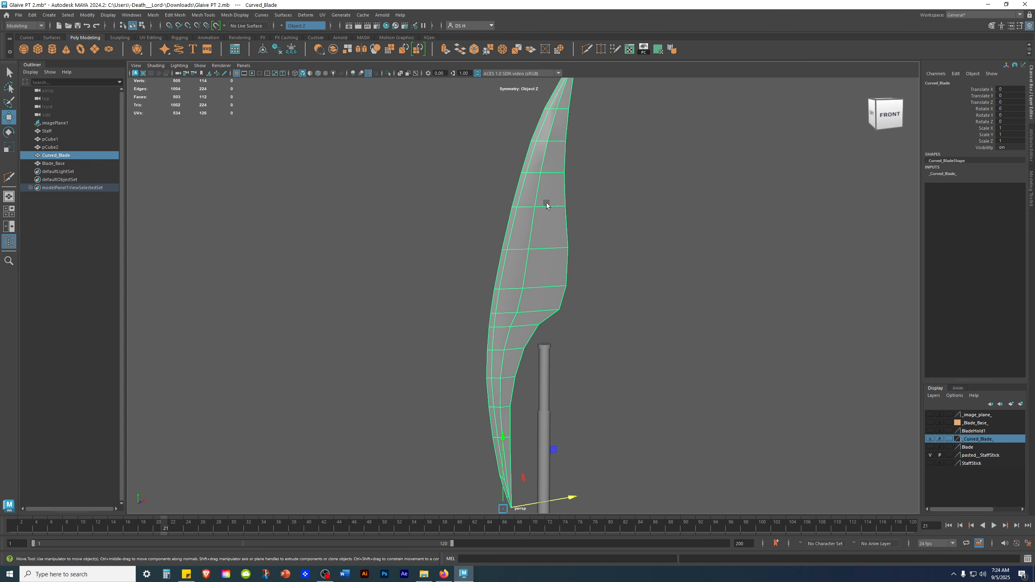
{"action": "middle_click_drag", "start_coordinate": [552, 162], "coordinate": [556, 297], "text": "alt"}
{"action": "right_click_drag", "start_coordinate": [556, 297], "coordinate": [704, 341], "text": "alt"}
{"action": "key", "text": "3"}
{"action": "left_click", "coordinate": [706, 326]}
{"action": "left_click_drag", "start_coordinate": [709, 324], "coordinate": [628, 305], "text": "alt"}
{"action": "left_click", "coordinate": [573, 305]}
{"action": "key", "text": "1"}
{"action": "left_click", "coordinate": [710, 293]}
{"action": "left_click_drag", "start_coordinate": [688, 283], "coordinate": [704, 308], "text": "alt"}
{"action": "right_click_drag", "start_coordinate": [704, 308], "coordinate": [488, 320], "text": "alt"}
{"action": "middle_click_drag", "start_coordinate": [488, 320], "coordinate": [462, 210], "text": "alt"}
{"action": "left_click_drag", "start_coordinate": [462, 210], "coordinate": [487, 222], "text": "alt"}
{"action": "left_click", "coordinate": [520, 241]}
{"action": "middle_click_drag", "start_coordinate": [521, 297], "coordinate": [520, 239], "text": "alt"}
{"action": "left_click_drag", "start_coordinate": [519, 240], "coordinate": [523, 207], "text": "alt"}
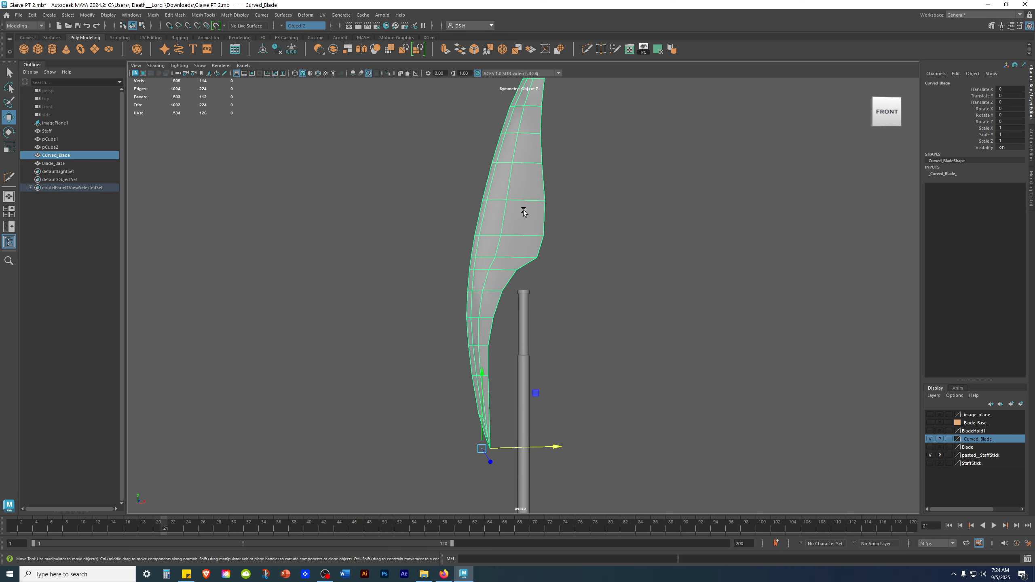
{"action": "left_click_drag", "start_coordinate": [521, 211], "coordinate": [577, 264], "text": "alt"}
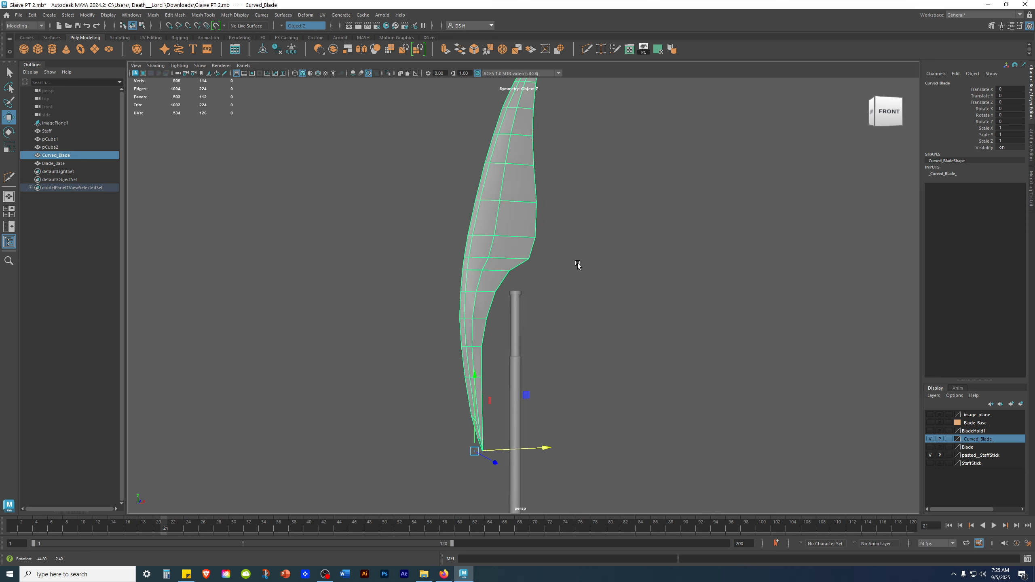
Move the blade's pivot to snap onto its tip vertex in the front view.
{"action": "key", "text": "space"}
{"action": "key", "text": "space"}
{"action": "left_click", "coordinate": [660, 341]}
{"action": "scroll", "coordinate": [527, 294], "scroll_direction": "down", "scroll_amount": 1}
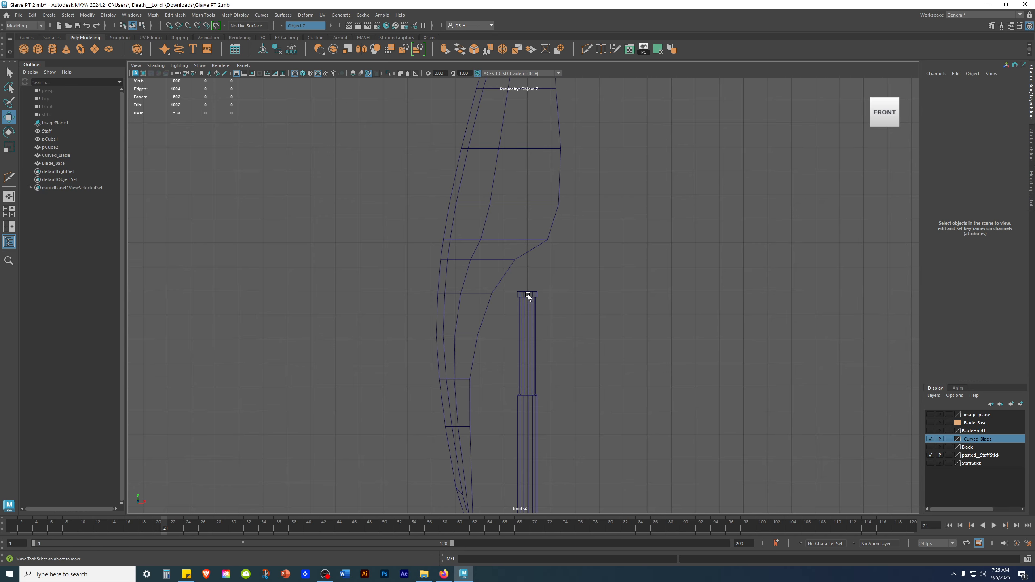
{"action": "middle_click_drag", "start_coordinate": [517, 214], "coordinate": [519, 263], "text": "alt"}
{"action": "middle_click_drag", "start_coordinate": [510, 204], "coordinate": [545, 370], "text": "alt"}
{"action": "middle_click_drag", "start_coordinate": [533, 171], "coordinate": [487, 385], "text": "alt"}
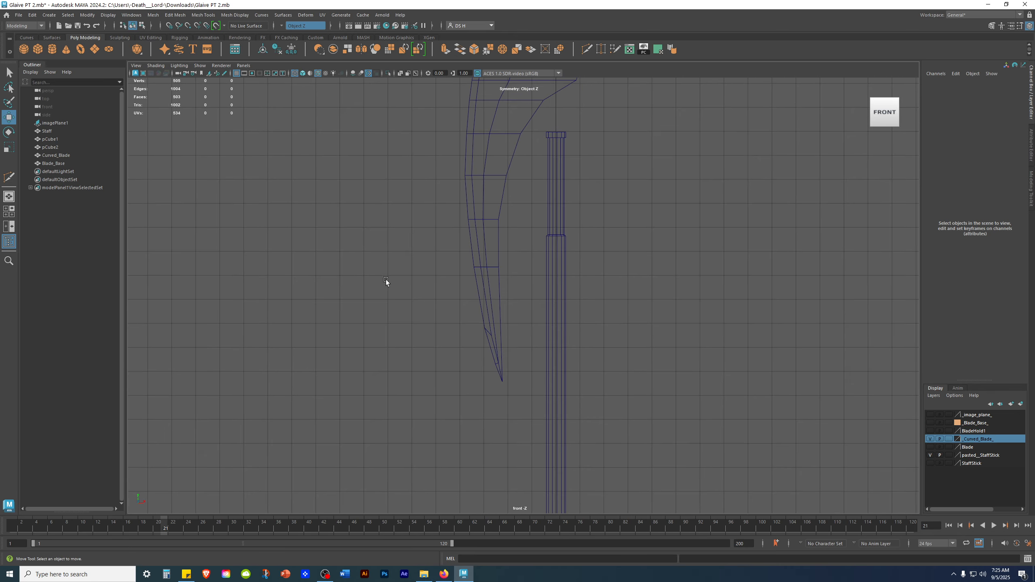
{"action": "right_click_drag", "start_coordinate": [386, 280], "coordinate": [558, 410], "text": "alt"}
{"action": "left_click_drag", "start_coordinate": [367, 346], "coordinate": [485, 384]}
{"action": "middle_click_drag", "start_coordinate": [492, 384], "coordinate": [507, 308], "text": "alt"}
{"action": "right_click_drag", "start_coordinate": [506, 308], "coordinate": [660, 342], "text": "alt"}
{"action": "middle_click_drag", "start_coordinate": [432, 336], "coordinate": [443, 234], "text": "alt"}
{"action": "right_click_drag", "start_coordinate": [443, 234], "coordinate": [634, 356], "text": "alt"}
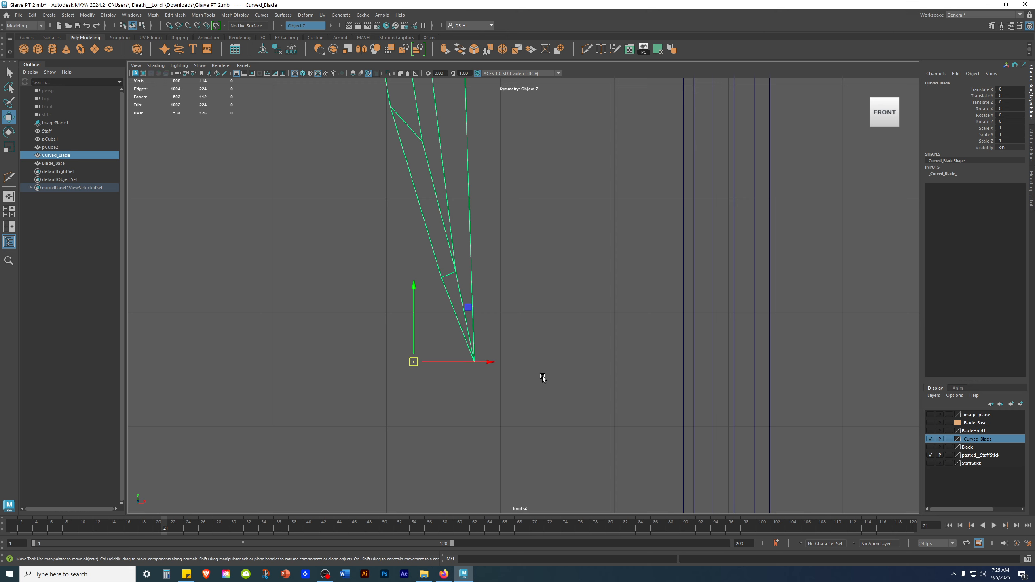
{"action": "key", "text": "d"}
{"action": "key", "text": "v"}
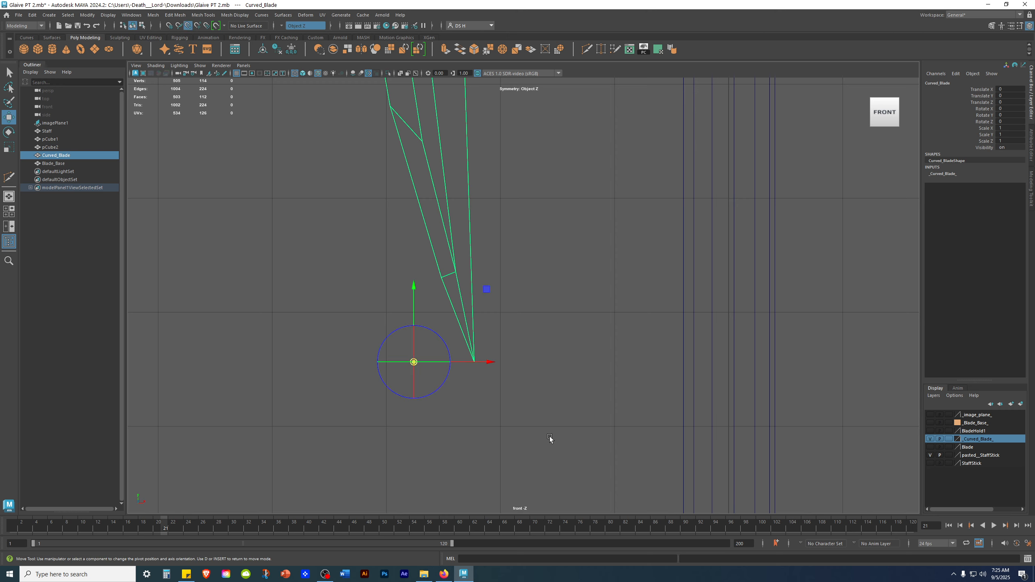
{"action": "left_click_drag", "start_coordinate": [493, 366], "coordinate": [552, 362]}
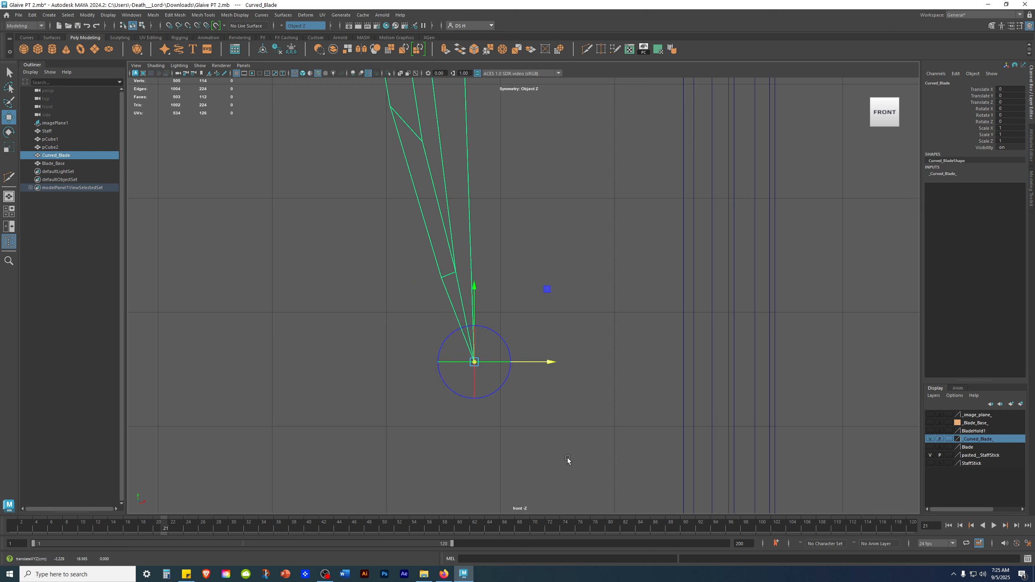
Inspect the blade tip and its pivot from the front and back views.
{"action": "right_click_drag", "start_coordinate": [283, 347], "coordinate": [412, 390], "text": "alt"}
{"action": "middle_click_drag", "start_coordinate": [412, 390], "coordinate": [474, 242], "text": "alt"}
{"action": "right_click_drag", "start_coordinate": [475, 242], "coordinate": [864, 393], "text": "alt"}
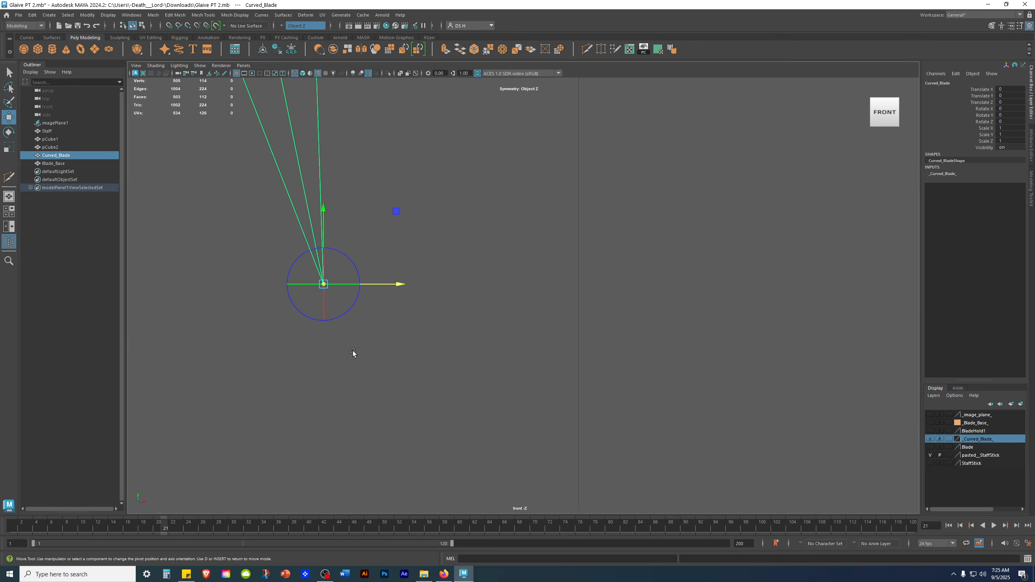
{"action": "left_click", "coordinate": [581, 383]}
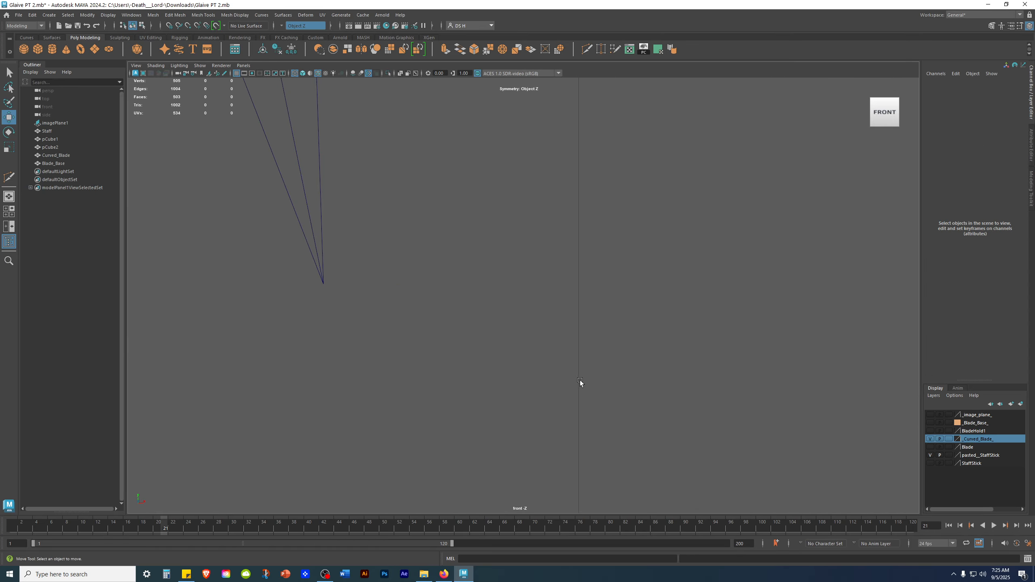
{"action": "left_click_drag", "start_coordinate": [398, 343], "coordinate": [407, 341]}
{"action": "left_click", "coordinate": [483, 306]}
{"action": "right_click_drag", "start_coordinate": [692, 326], "coordinate": [459, 448], "text": "alt"}
{"action": "middle_click_drag", "start_coordinate": [479, 388], "coordinate": [494, 323], "text": "alt"}
{"action": "key", "text": "space"}
{"action": "key", "text": "space"}
{"action": "mouse_move", "coordinate": [765, 225]}
{"action": "left_mouse_down", "text": "alt"}
{"action": "mouse_move", "coordinate": [500, 284]}
{"action": "mouse_move", "coordinate": [354, 285]}
{"action": "mouse_move", "coordinate": [554, 285]}
{"action": "left_mouse_up", "text": "alt"}
{"action": "middle_click_drag", "start_coordinate": [529, 307], "coordinate": [553, 214], "text": "alt"}
{"action": "right_click_drag", "start_coordinate": [570, 261], "coordinate": [765, 367], "text": "alt"}
{"action": "key", "text": "alt+5"}
{"action": "mouse_move", "coordinate": [499, 345]}
{"action": "left_mouse_down", "text": "alt"}
{"action": "mouse_move", "coordinate": [571, 331]}
{"action": "mouse_move", "coordinate": [682, 337]}
{"action": "left_mouse_up", "text": "alt"}
{"action": "left_click", "coordinate": [575, 310]}
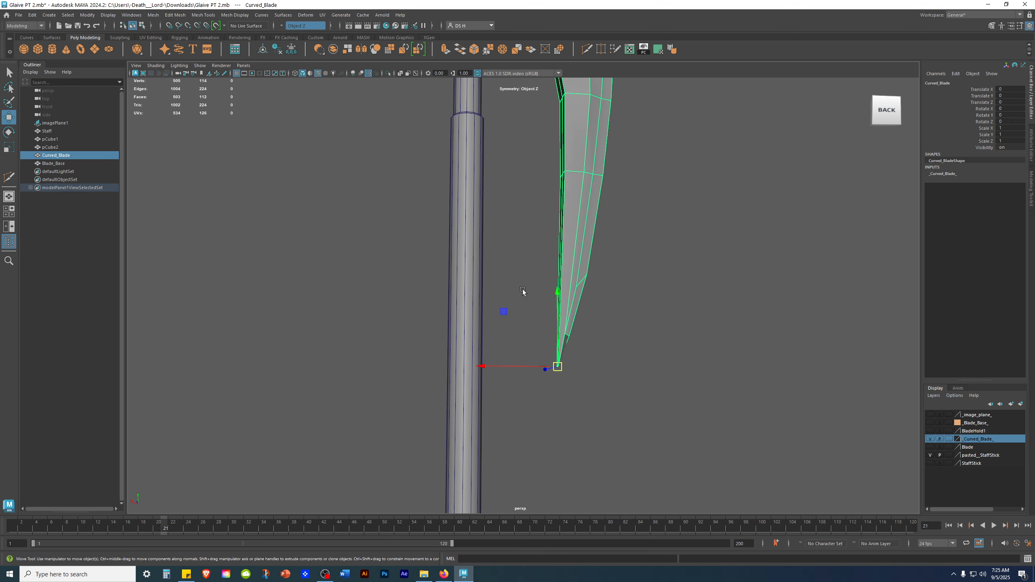
{"action": "left_click_drag", "start_coordinate": [522, 289], "coordinate": [394, 337]}
{"action": "right_click_drag", "start_coordinate": [538, 354], "coordinate": [897, 406], "text": "alt"}
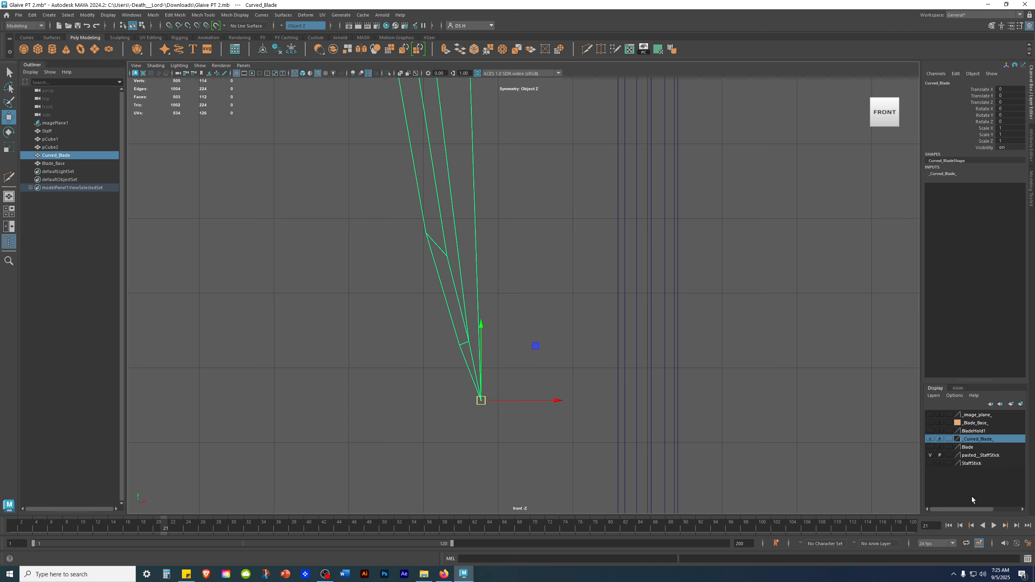
{"action": "left_click", "coordinate": [762, 371]}
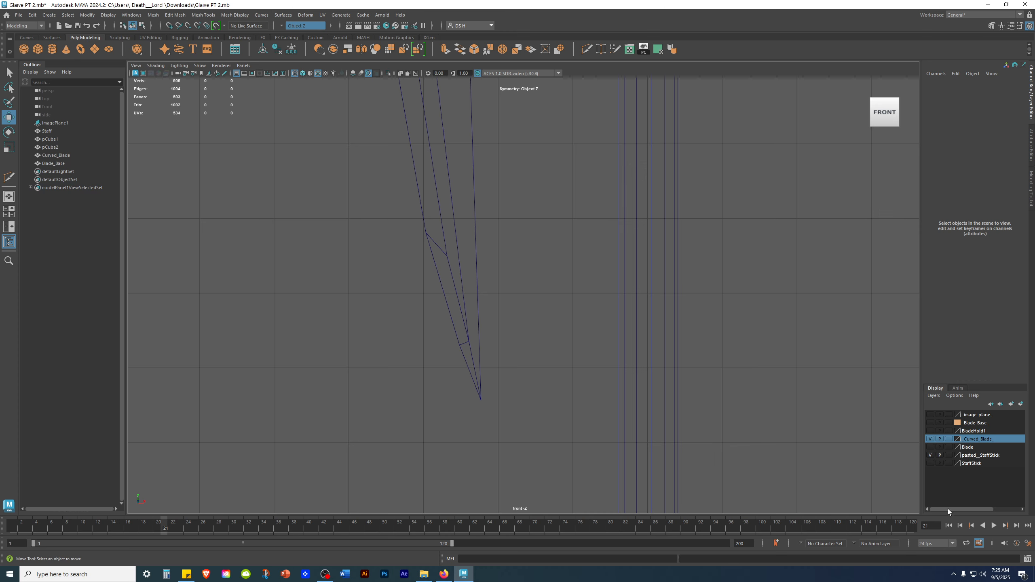
Delete the unused display layers from the layer editor.
{"action": "left_click", "coordinate": [930, 455]}
{"action": "left_click", "coordinate": [932, 395]}
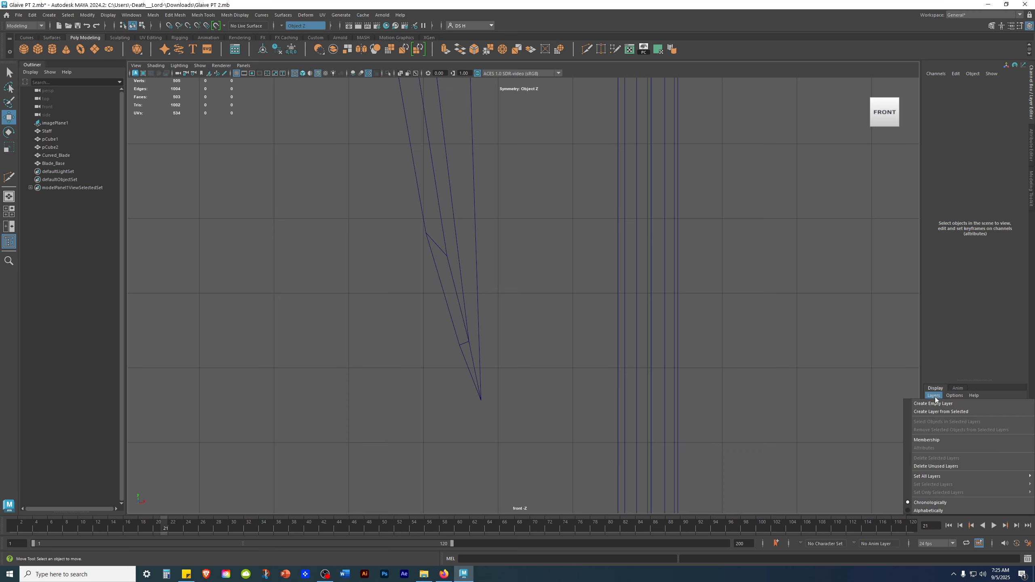
{"action": "left_click", "coordinate": [931, 466]}
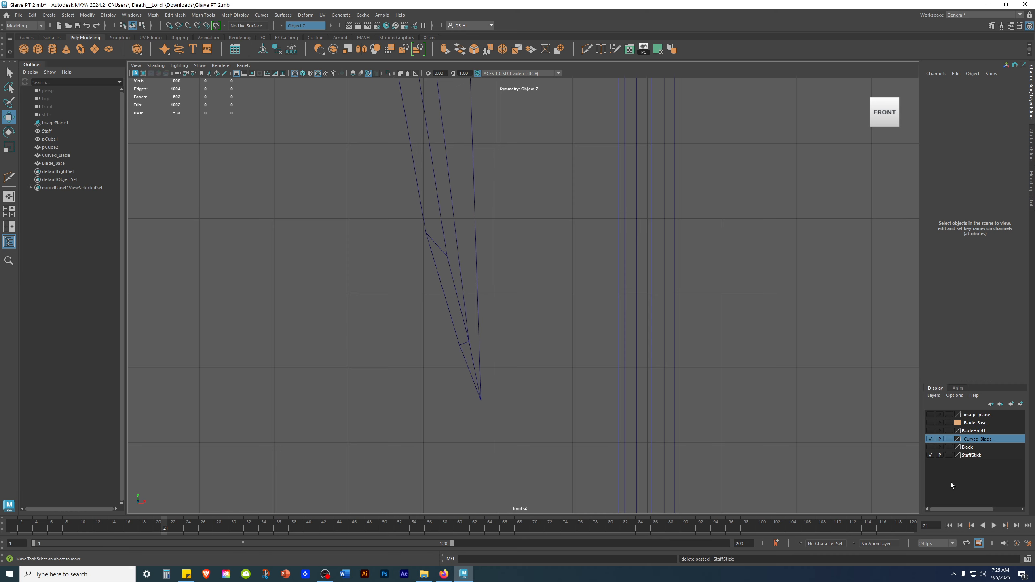
{"action": "left_click", "coordinate": [931, 455]}
{"action": "left_click", "coordinate": [931, 455]}
{"action": "left_click", "coordinate": [932, 454]}
{"action": "left_click", "coordinate": [931, 455]}
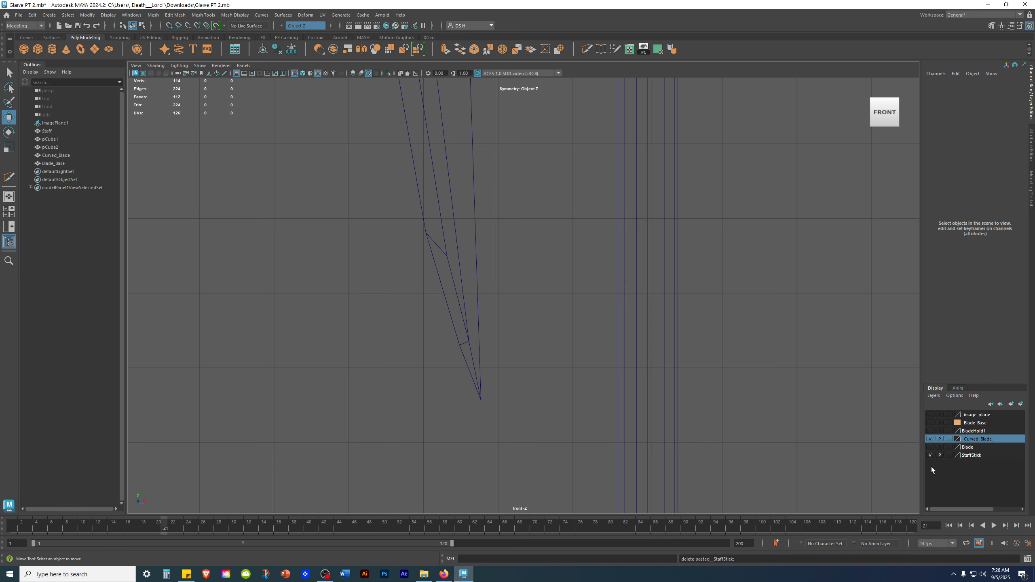
{"action": "left_click", "coordinate": [990, 440]}
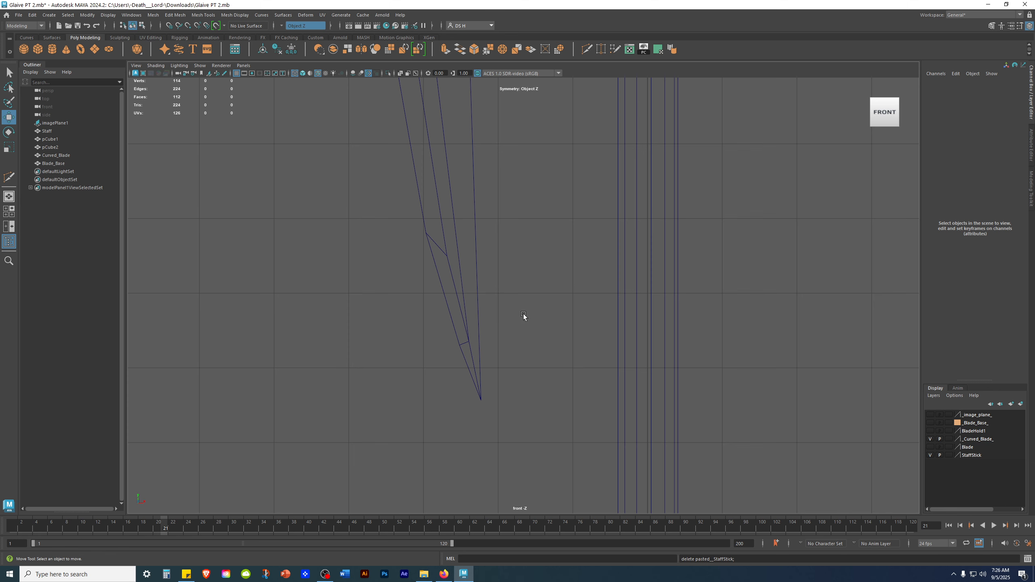
Hide the StaffStick display layer to isolate the blade.
{"action": "left_click_drag", "start_coordinate": [523, 313], "coordinate": [434, 293]}
{"action": "scroll", "coordinate": [564, 293], "scroll_direction": "up", "scroll_amount": 3}
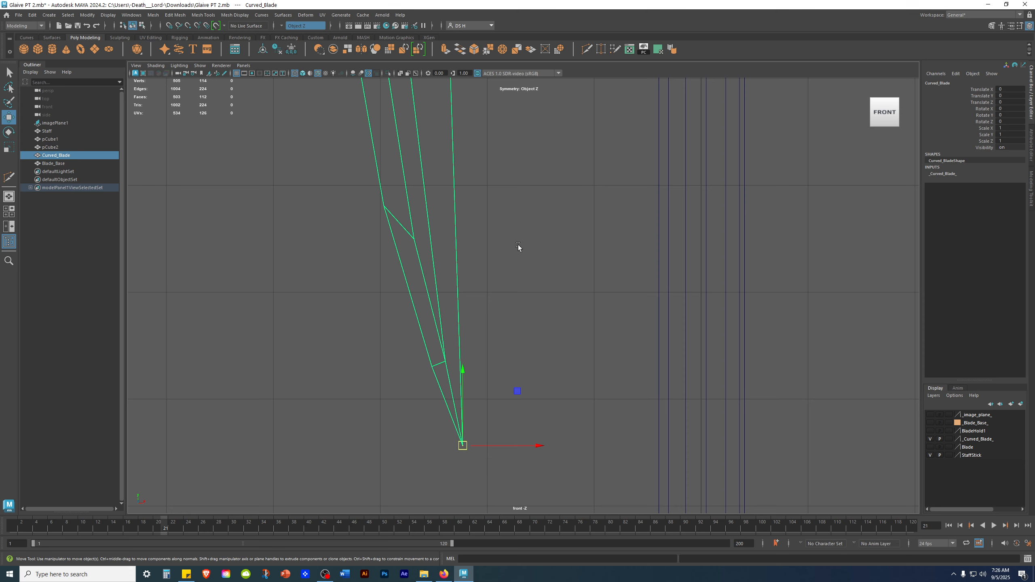
{"action": "right_click", "coordinate": [452, 211], "text": "shift"}
{"action": "right_click_drag", "start_coordinate": [355, 216], "coordinate": [356, 215], "text": "shift"}
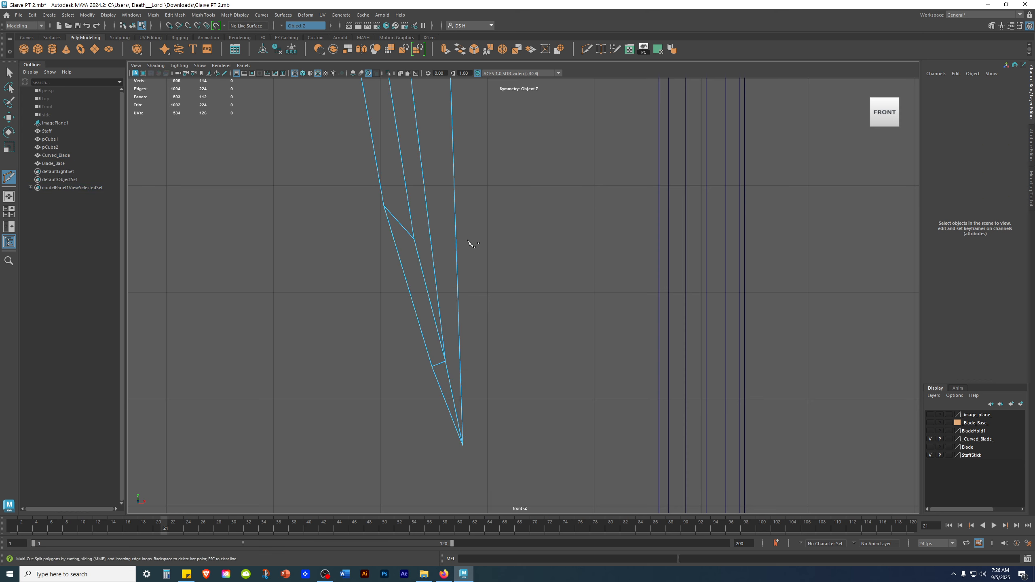
{"action": "key", "text": "space"}
{"action": "key", "text": "space"}
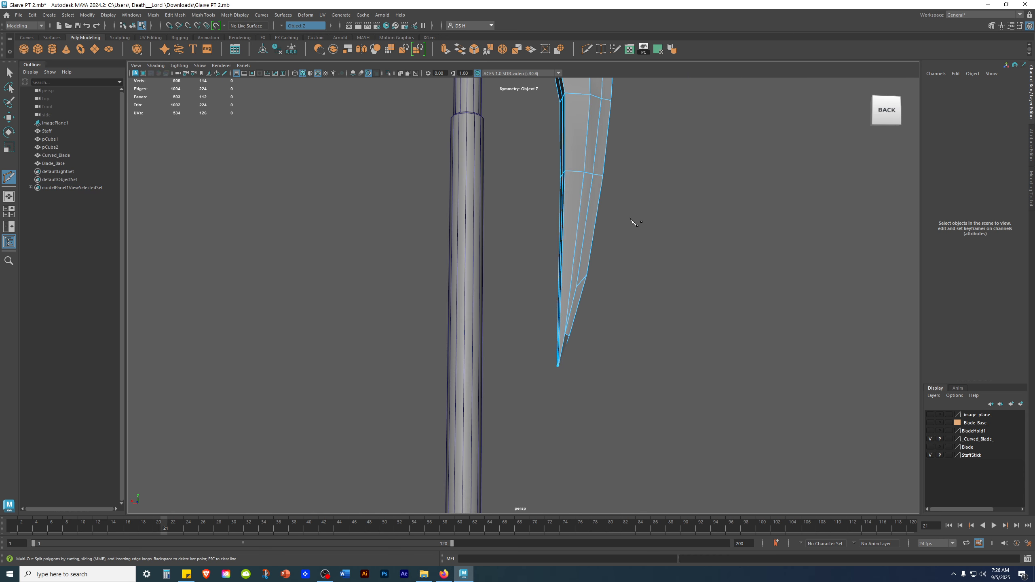
{"action": "left_click", "coordinate": [929, 455]}
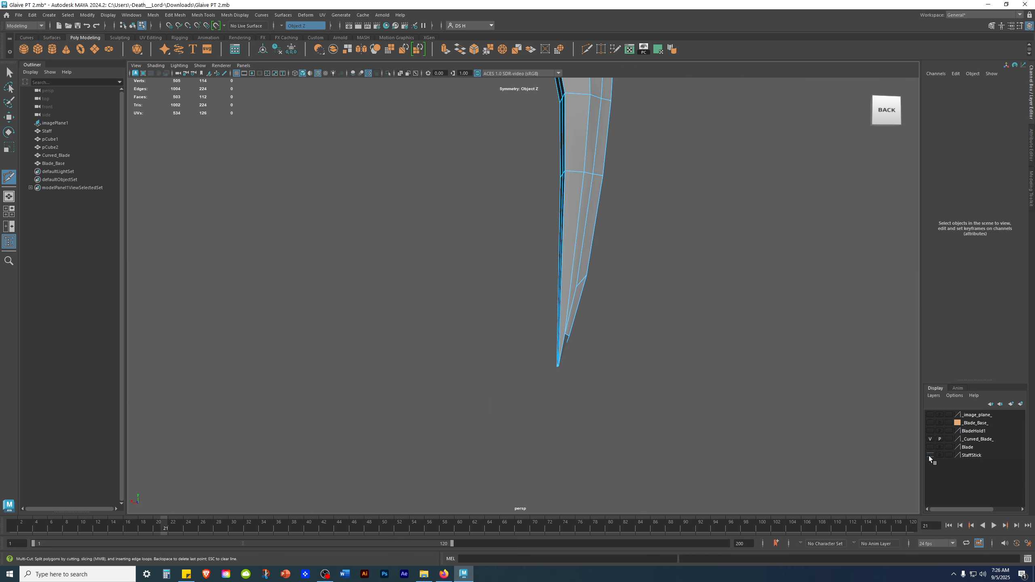
{"action": "left_click", "coordinate": [930, 455]}
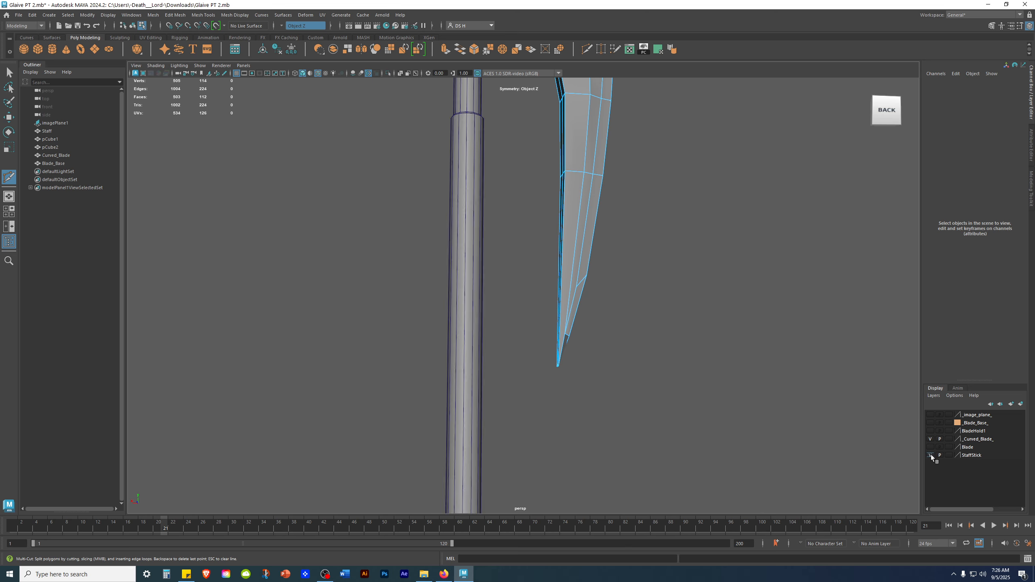
{"action": "left_click", "coordinate": [930, 455]}
{"action": "left_click", "coordinate": [930, 455]}
{"action": "key", "text": "space"}
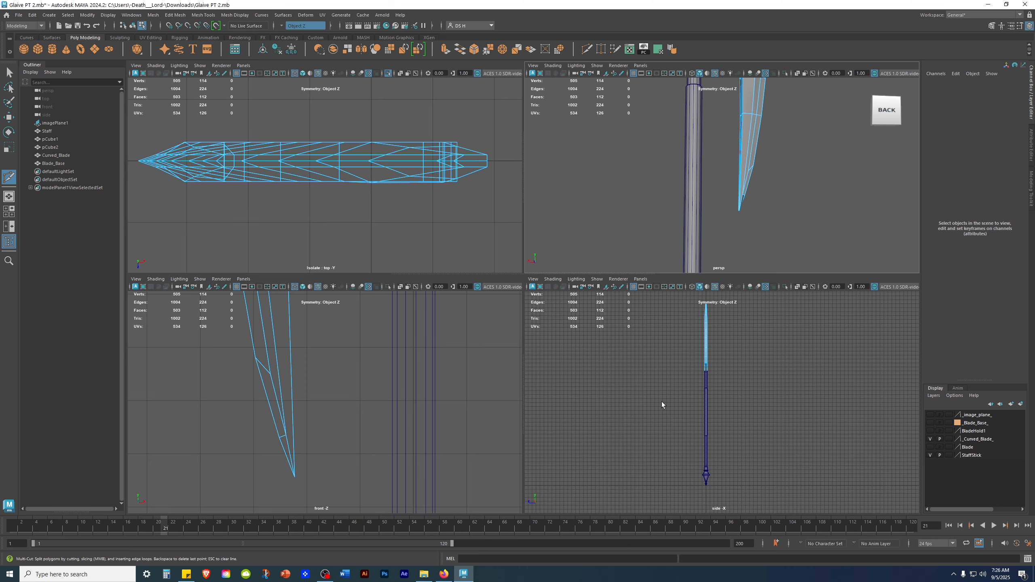
{"action": "left_click", "coordinate": [930, 455]}
{"action": "key", "text": "space"}
Multi-Cut a new edge across the blade's tip section.
{"action": "left_click_drag", "start_coordinate": [711, 162], "coordinate": [335, 267], "text": "alt"}
{"action": "middle_click_drag", "start_coordinate": [373, 263], "coordinate": [418, 255], "text": "alt"}
{"action": "right_click_drag", "start_coordinate": [418, 255], "coordinate": [527, 312], "text": "alt"}
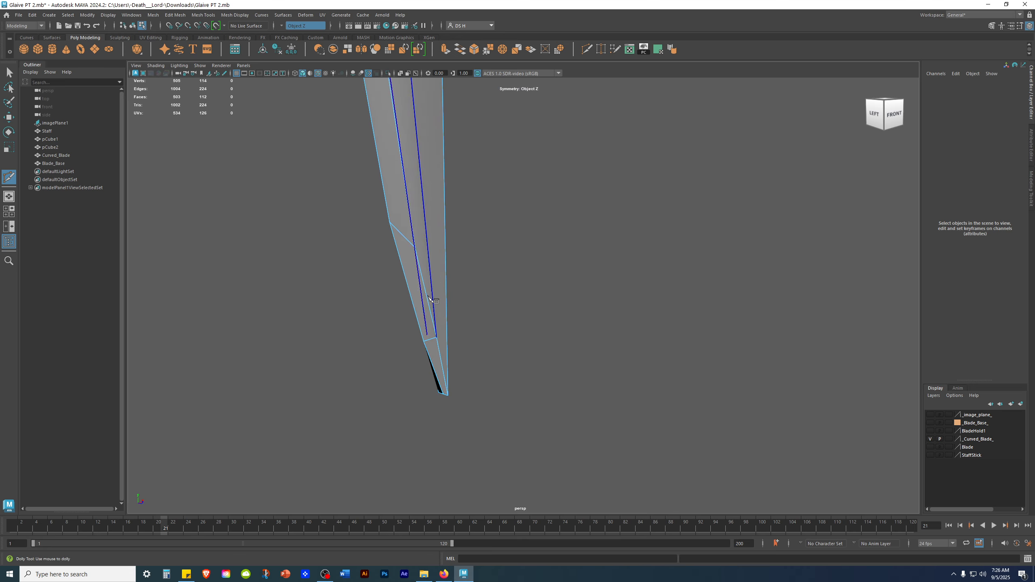
{"action": "left_click_drag", "start_coordinate": [424, 230], "coordinate": [418, 224], "text": "alt"}
{"action": "left_click", "coordinate": [428, 184], "text": "ctrl"}
{"action": "left_click_drag", "start_coordinate": [489, 296], "coordinate": [450, 295], "text": "alt"}
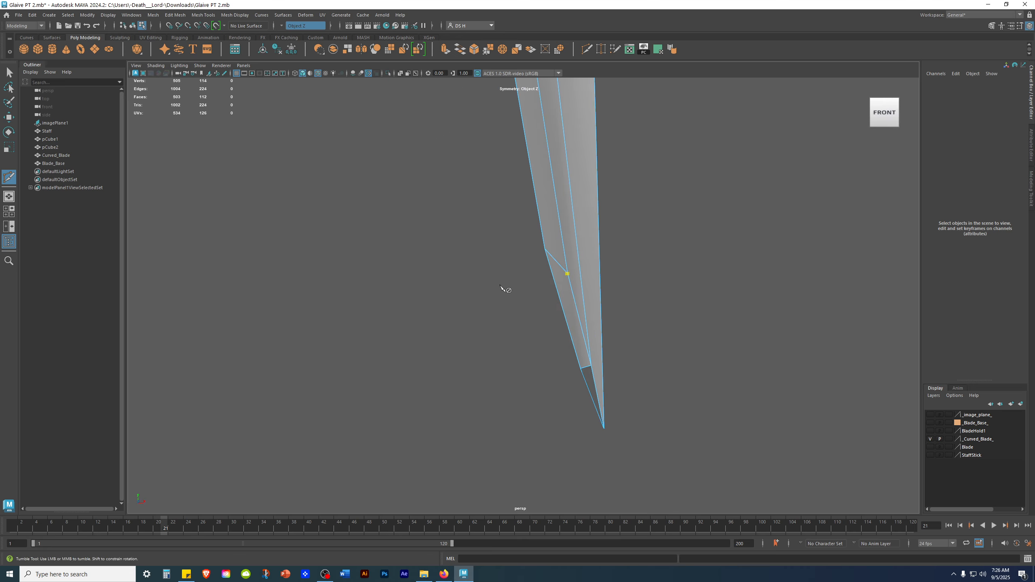
{"action": "left_click_drag", "start_coordinate": [586, 251], "coordinate": [615, 261], "text": "alt"}
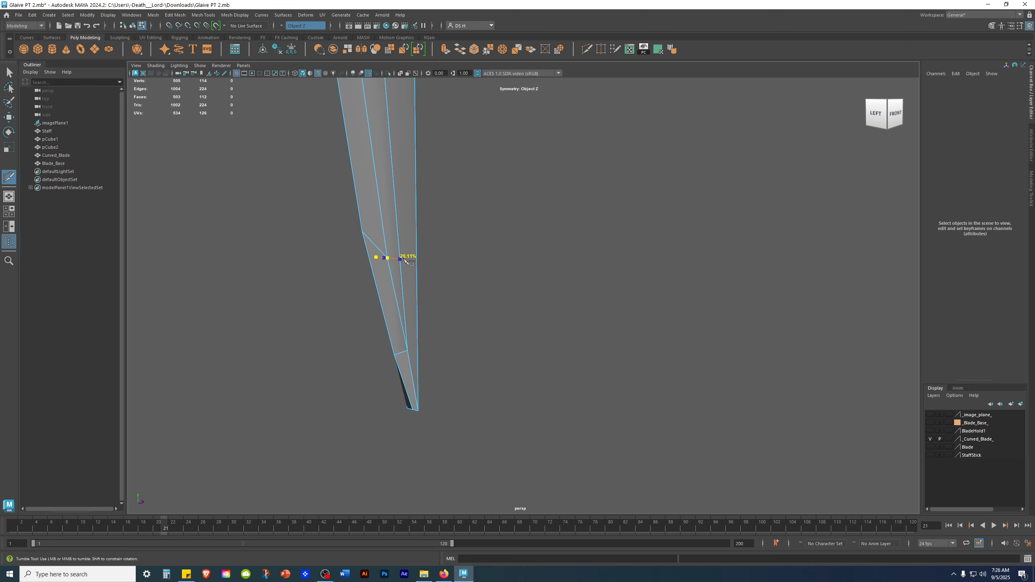
{"action": "left_click_drag", "start_coordinate": [406, 264], "coordinate": [542, 229], "text": "alt"}
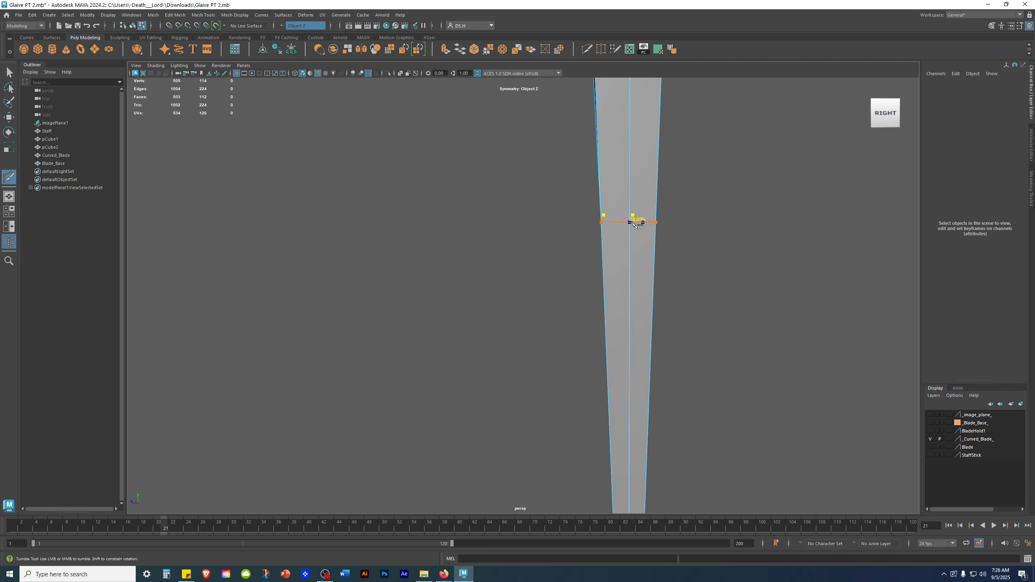
{"action": "left_click", "coordinate": [637, 223]}
{"action": "key", "text": "w"}
{"action": "left_click_drag", "start_coordinate": [434, 268], "coordinate": [553, 257], "text": "alt"}
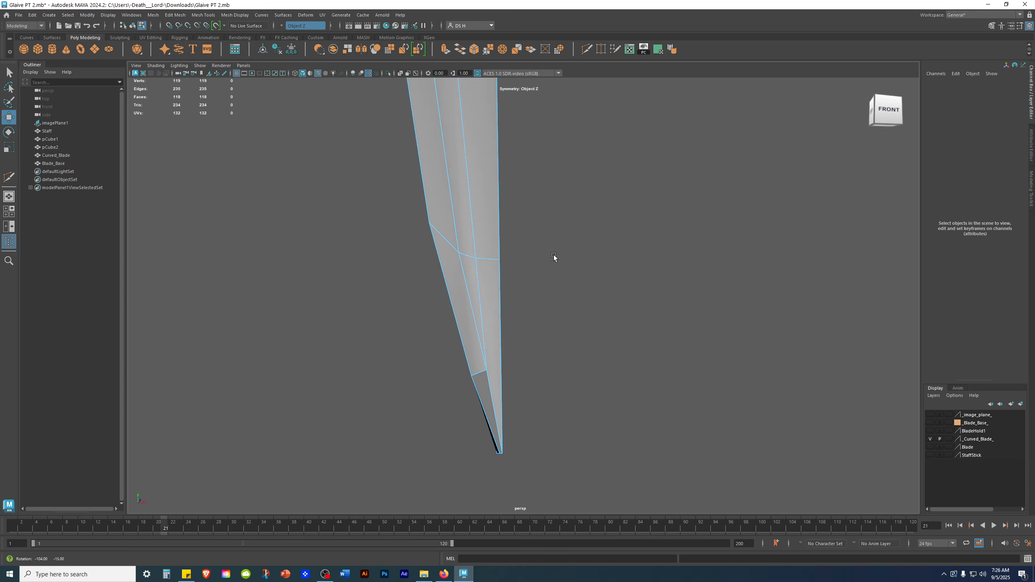
Multi-Cut an edge running down the middle of the blade's tip section.
{"action": "middle_click_drag", "start_coordinate": [484, 299], "coordinate": [475, 222], "text": "alt"}
{"action": "scroll", "coordinate": [528, 262], "scroll_direction": "up", "scroll_amount": 2}
{"action": "left_click_drag", "start_coordinate": [528, 263], "coordinate": [490, 261], "text": "alt"}
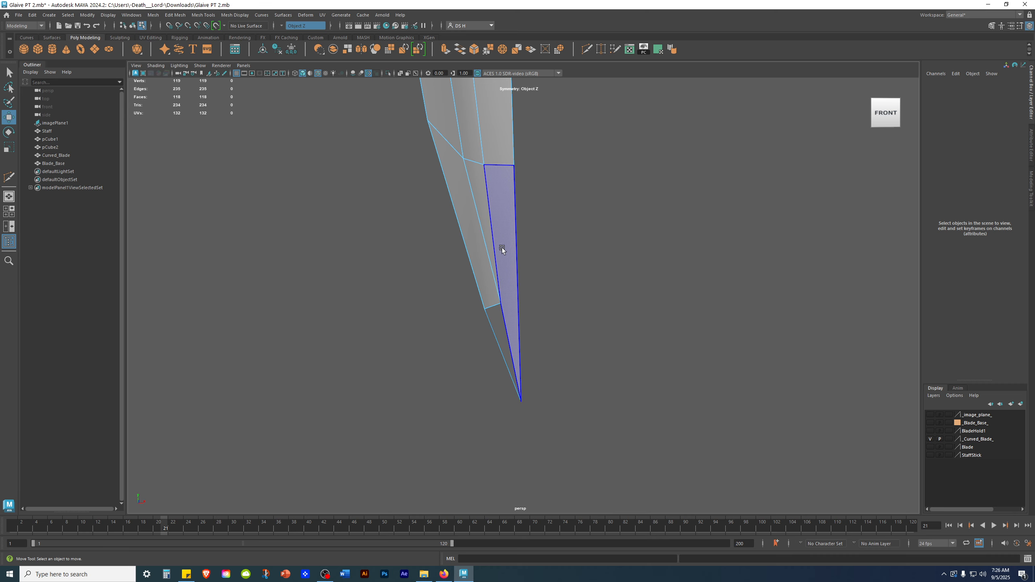
{"action": "mouse_move", "coordinate": [531, 244]}
{"action": "left_mouse_down", "text": "alt"}
{"action": "mouse_move", "coordinate": [497, 249]}
{"action": "mouse_move", "coordinate": [533, 246]}
{"action": "left_mouse_up", "text": "alt"}
{"action": "right_click_drag", "start_coordinate": [467, 203], "coordinate": [109, 209], "text": "shift"}
{"action": "left_click_drag", "start_coordinate": [502, 247], "coordinate": [488, 214], "text": "alt"}
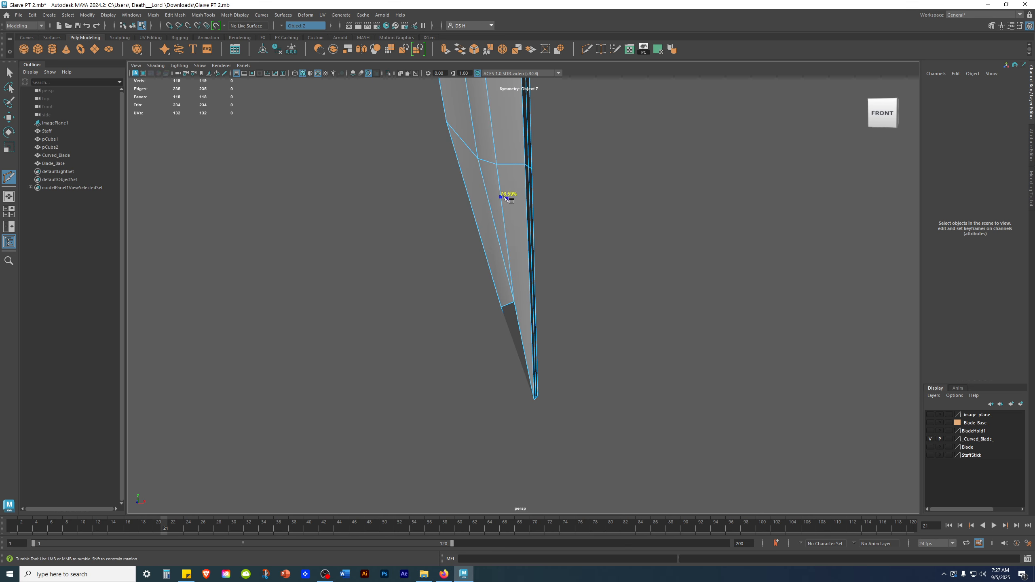
{"action": "left_click", "coordinate": [509, 265]}
{"action": "mouse_move", "coordinate": [588, 270]}
{"action": "left_mouse_down", "text": "alt"}
{"action": "mouse_move", "coordinate": [605, 268]}
{"action": "mouse_move", "coordinate": [594, 266]}
{"action": "left_mouse_up", "text": "alt"}
{"action": "right_click_drag", "start_coordinate": [595, 267], "coordinate": [641, 269], "text": "alt"}
{"action": "mouse_move", "coordinate": [620, 263]}
{"action": "left_mouse_down", "text": "alt"}
{"action": "mouse_move", "coordinate": [626, 295]}
{"action": "mouse_move", "coordinate": [622, 261]}
{"action": "mouse_move", "coordinate": [620, 277]}
{"action": "left_mouse_up", "text": "alt"}
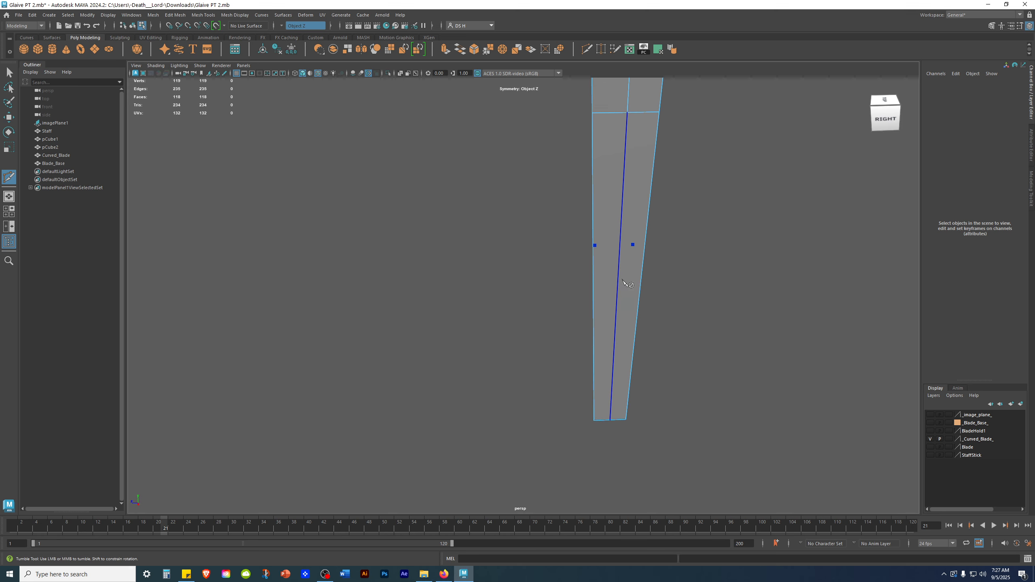
Turn symmetry off.
{"action": "left_click", "coordinate": [281, 25]}
{"action": "left_click", "coordinate": [287, 29]}
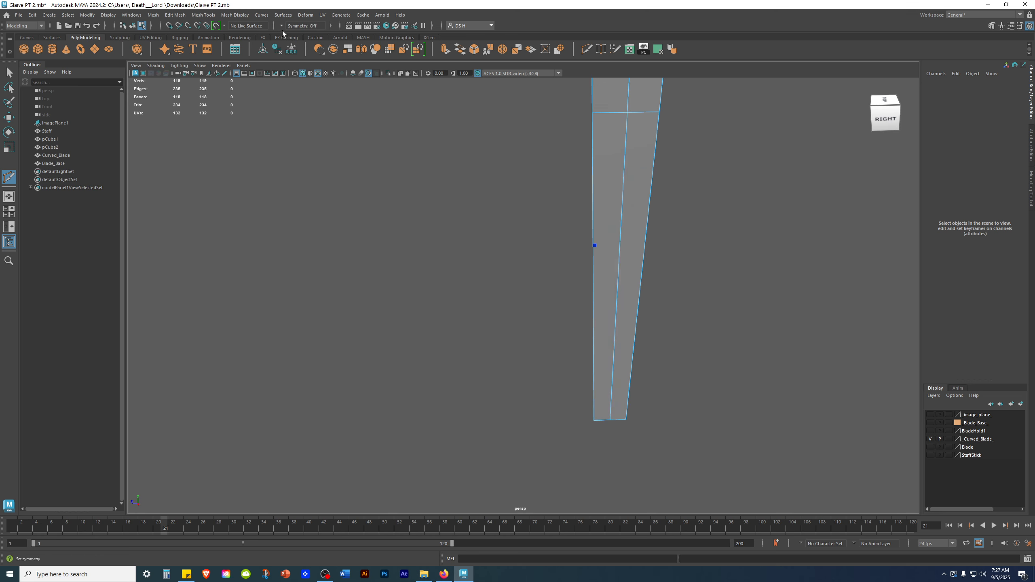
{"action": "left_click_drag", "start_coordinate": [566, 265], "coordinate": [390, 127], "text": "alt"}
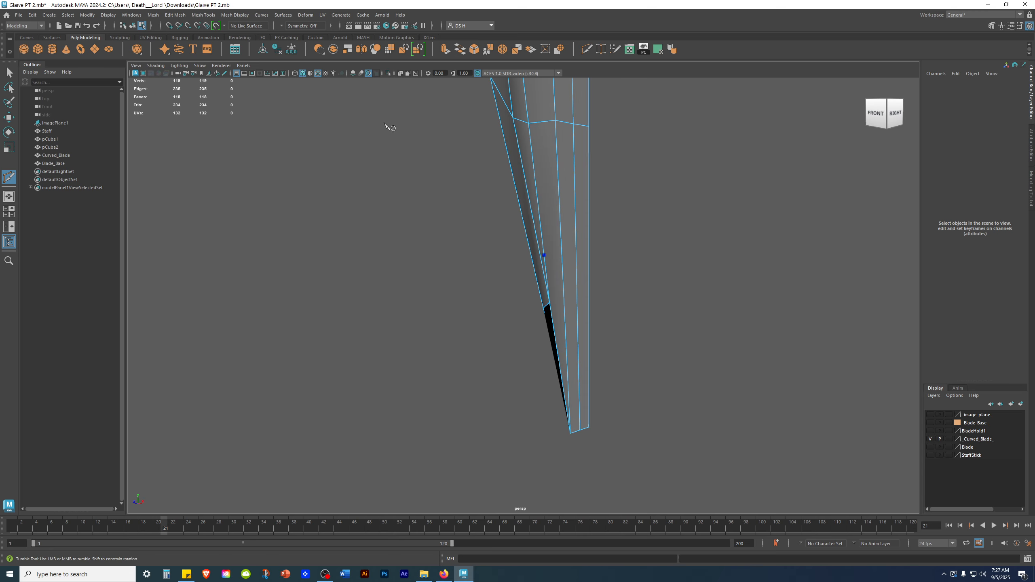
Set symmetry to Object Z and Multi-Cut new edges splitting the faces near the blade's tip.
{"action": "left_click", "coordinate": [281, 25]}
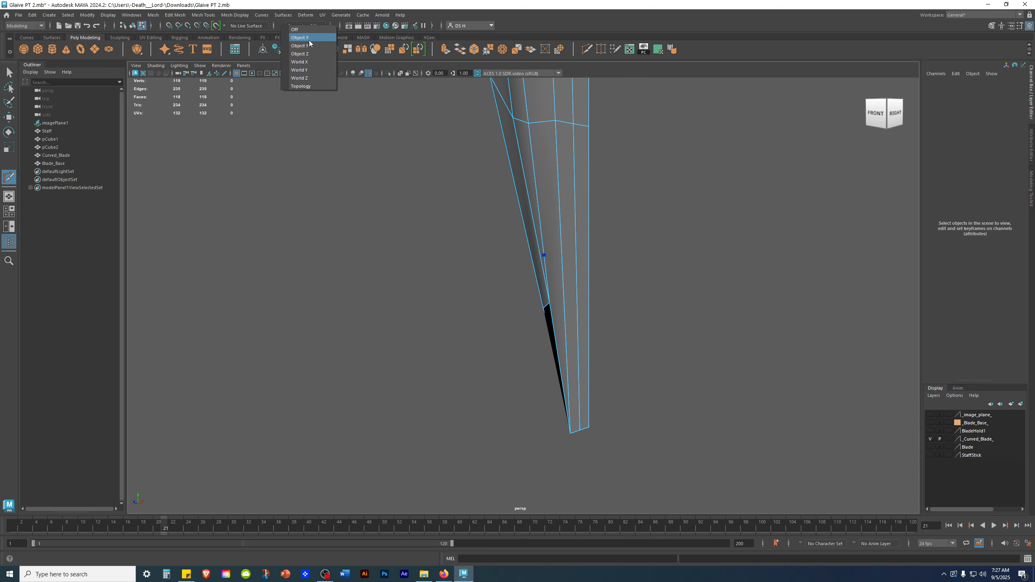
{"action": "left_click_drag", "start_coordinate": [410, 110], "coordinate": [545, 224], "text": "alt"}
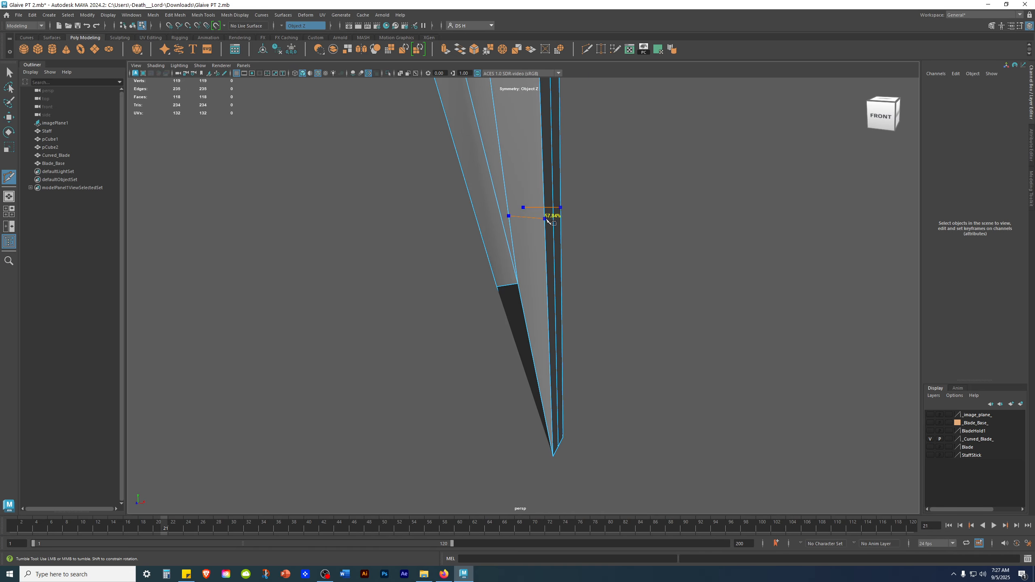
{"action": "left_click_drag", "start_coordinate": [615, 240], "coordinate": [516, 265], "text": "alt"}
{"action": "key", "text": "w"}
{"action": "right_click", "coordinate": [638, 186], "text": "shift"}
{"action": "mouse_move", "coordinate": [639, 186]}
{"action": "right_mouse_down", "text": "shift"}
{"action": "mouse_move", "coordinate": [342, 199]}
{"action": "mouse_move", "coordinate": [639, 185]}
{"action": "right_mouse_up", "text": "shift"}
{"action": "scroll", "coordinate": [505, 155], "scroll_direction": "down", "scroll_amount": 1}
{"action": "right_click_drag", "start_coordinate": [497, 153], "coordinate": [283, 164], "text": "shift"}
{"action": "left_click", "coordinate": [481, 253]}
{"action": "left_click", "coordinate": [539, 245]}
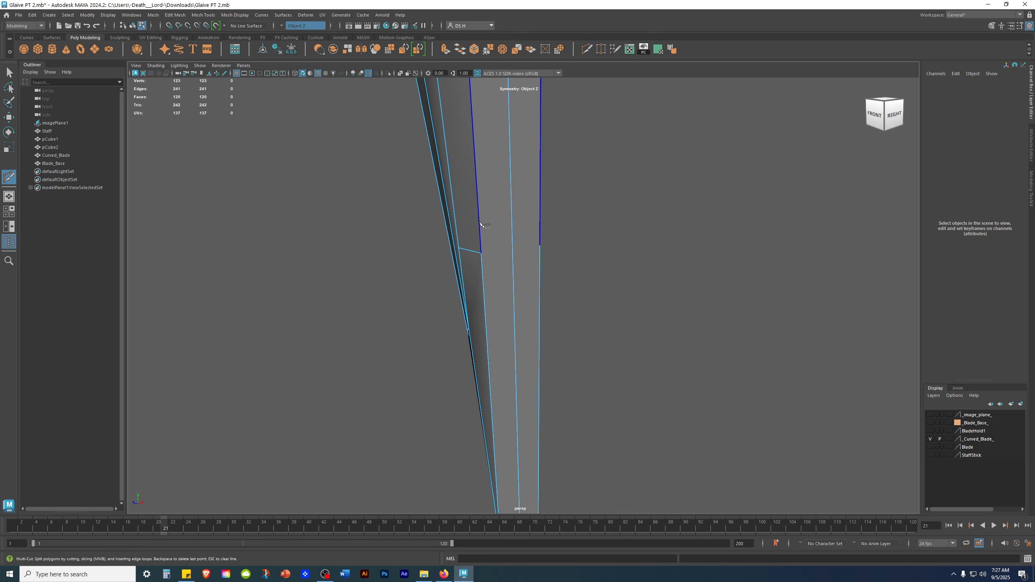
{"action": "left_click_drag", "start_coordinate": [517, 285], "coordinate": [462, 240], "text": "alt"}
{"action": "left_click", "coordinate": [459, 236]}
Move the new tip vertex outward in the front view to reshape the blade's point.
{"action": "key", "text": "w"}
{"action": "left_click_drag", "start_coordinate": [604, 247], "coordinate": [554, 231], "text": "alt"}
{"action": "right_click_drag", "start_coordinate": [572, 219], "coordinate": [230, 219]}
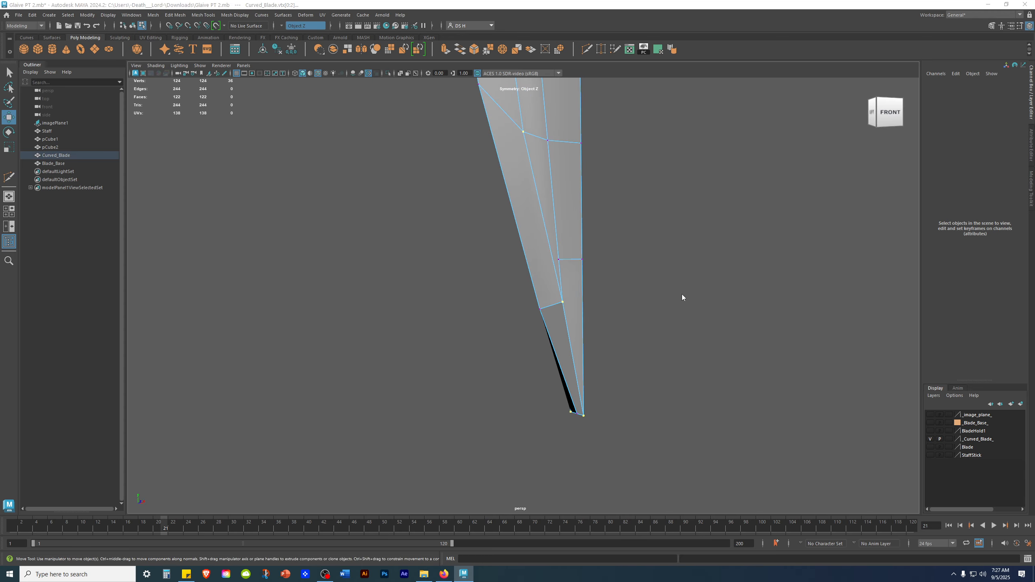
{"action": "key", "text": "space"}
{"action": "key", "text": "space"}
{"action": "right_click_drag", "start_coordinate": [276, 280], "coordinate": [484, 330], "text": "alt"}
{"action": "middle_click_drag", "start_coordinate": [483, 330], "coordinate": [655, 215], "text": "alt"}
{"action": "left_click_drag", "start_coordinate": [457, 251], "coordinate": [475, 362]}
{"action": "mouse_move", "coordinate": [443, 258]}
{"action": "left_mouse_down"}
{"action": "mouse_move", "coordinate": [477, 299]}
{"action": "mouse_move", "coordinate": [495, 344]}
{"action": "left_mouse_up"}
{"action": "scroll", "coordinate": [495, 344], "scroll_direction": "down", "scroll_amount": 5}
{"action": "key", "text": "space"}
{"action": "key", "text": "space"}
{"action": "left_click_drag", "start_coordinate": [632, 241], "coordinate": [508, 350], "text": "alt"}
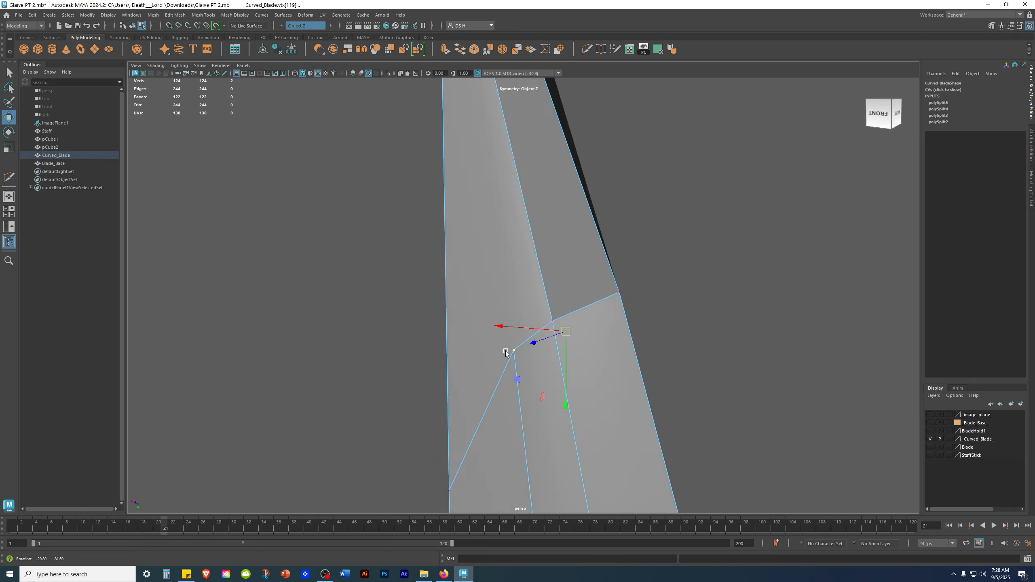
{"action": "key", "text": "space"}
{"action": "key", "text": "space"}
{"action": "scroll", "coordinate": [615, 317], "scroll_direction": "up", "scroll_amount": 3}
{"action": "left_click_drag", "start_coordinate": [504, 327], "coordinate": [507, 323]}
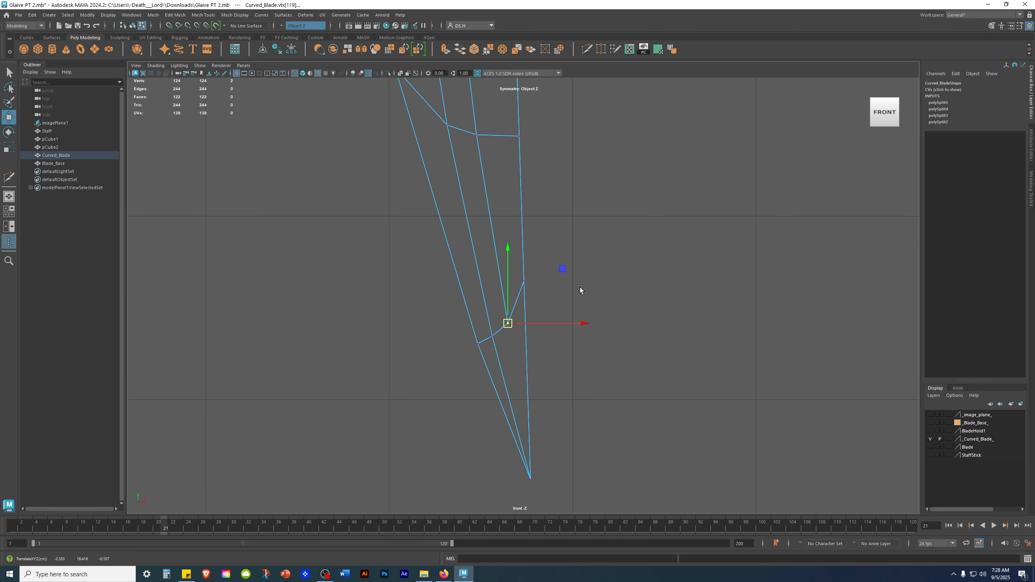
{"action": "left_click_drag", "start_coordinate": [569, 296], "coordinate": [504, 235]}
{"action": "left_click_drag", "start_coordinate": [524, 281], "coordinate": [511, 326]}
{"action": "left_click", "coordinate": [507, 324]}
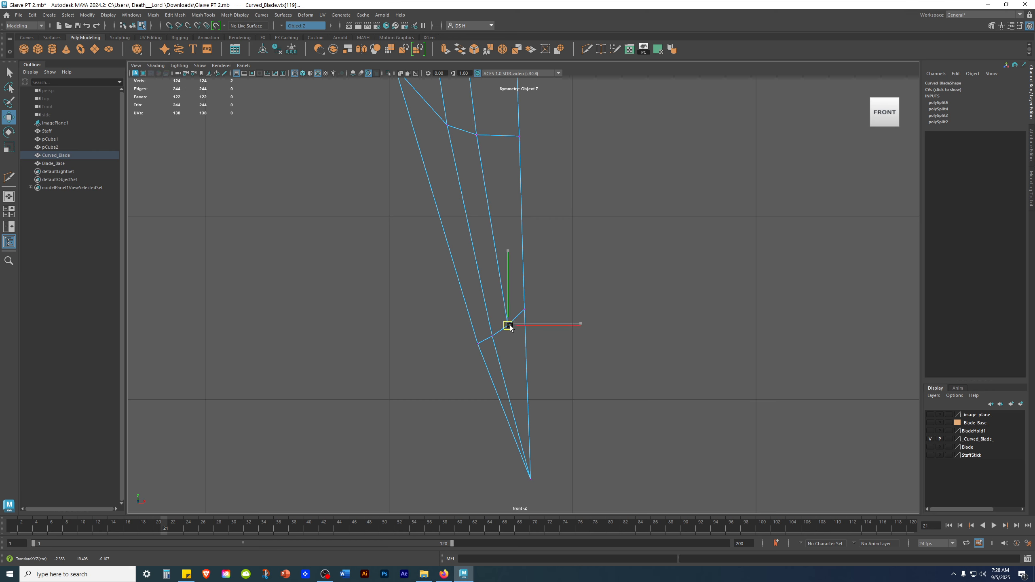
{"action": "left_click", "coordinate": [604, 295]}
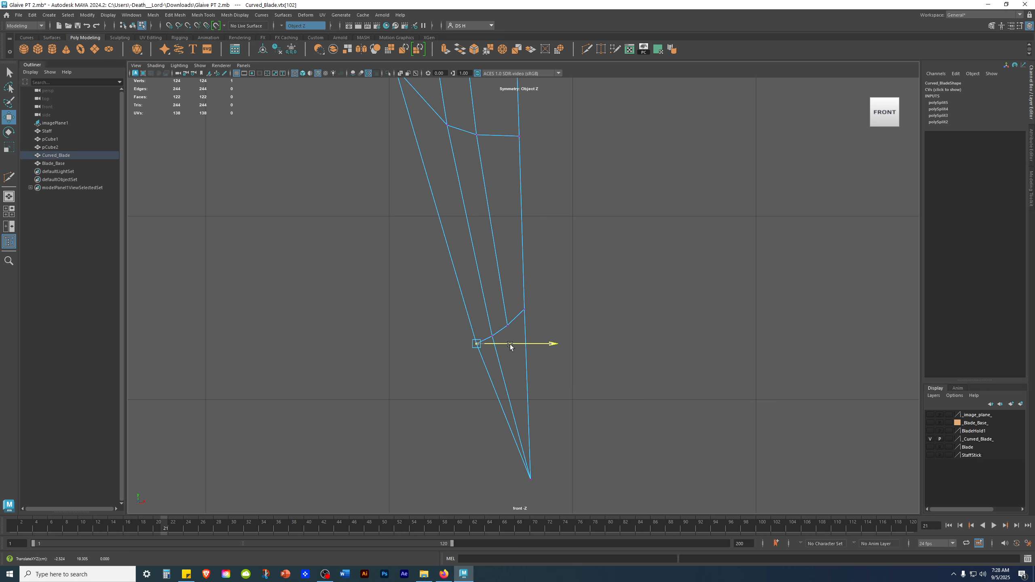
{"action": "left_click", "coordinate": [634, 328]}
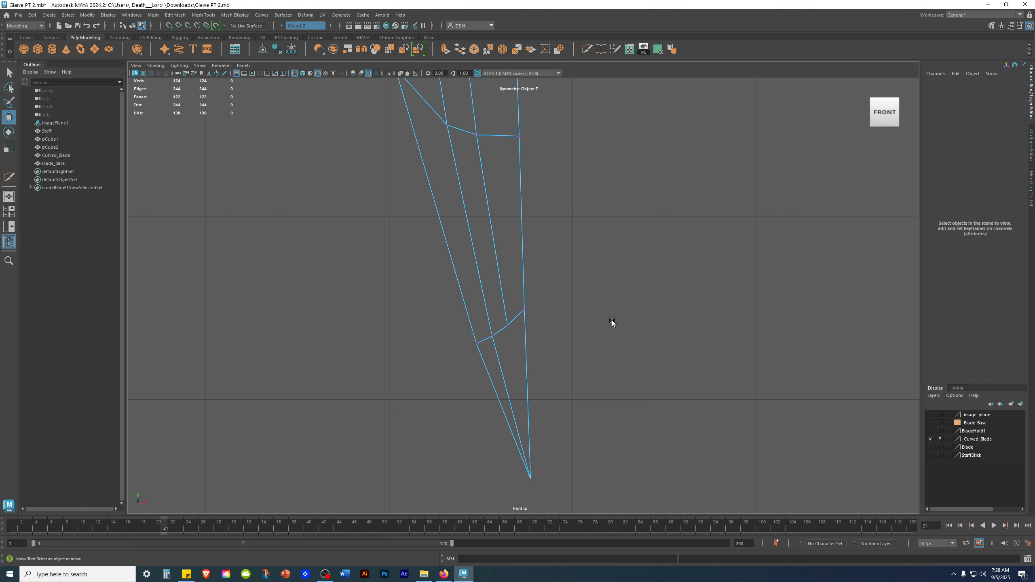
Orbit around the blade tip to inspect the reshaped point from several angles.
{"action": "key", "text": "space"}
{"action": "key", "text": "space"}
{"action": "scroll", "coordinate": [492, 346], "scroll_direction": "down", "scroll_amount": 3}
{"action": "mouse_move", "coordinate": [493, 346]}
{"action": "left_mouse_down", "text": "alt"}
{"action": "mouse_move", "coordinate": [519, 376]}
{"action": "mouse_move", "coordinate": [617, 349]}
{"action": "mouse_move", "coordinate": [522, 354]}
{"action": "mouse_move", "coordinate": [610, 362]}
{"action": "mouse_move", "coordinate": [632, 354]}
{"action": "mouse_move", "coordinate": [446, 300]}
{"action": "mouse_move", "coordinate": [447, 268]}
{"action": "mouse_move", "coordinate": [514, 277]}
{"action": "mouse_move", "coordinate": [501, 285]}
{"action": "mouse_move", "coordinate": [505, 301]}
{"action": "mouse_move", "coordinate": [507, 279]}
{"action": "left_mouse_up", "text": "alt"}
{"action": "left_click", "coordinate": [477, 262]}
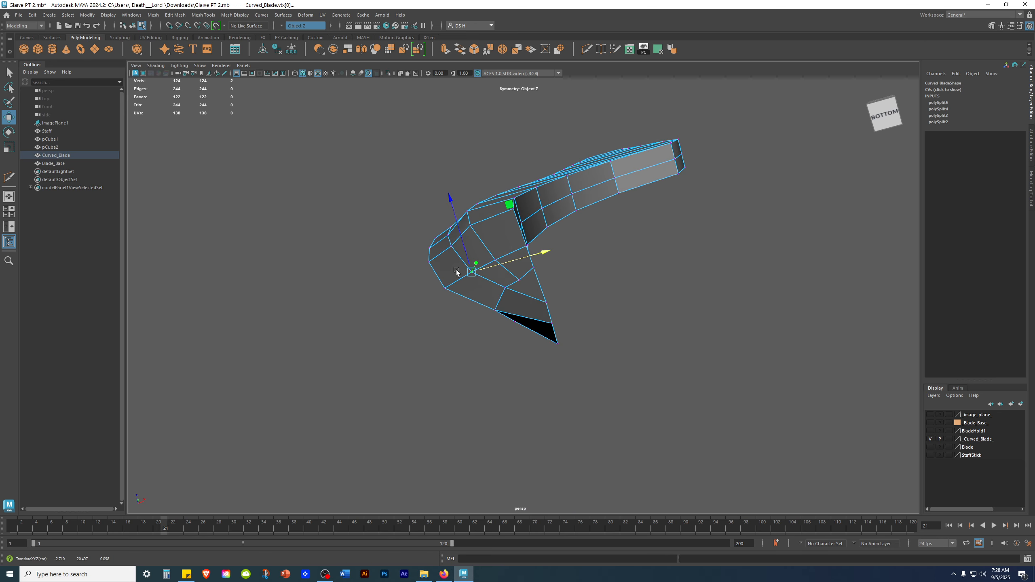
{"action": "left_click", "coordinate": [626, 308]}
{"action": "left_click_drag", "start_coordinate": [626, 307], "coordinate": [422, 281], "text": "alt"}
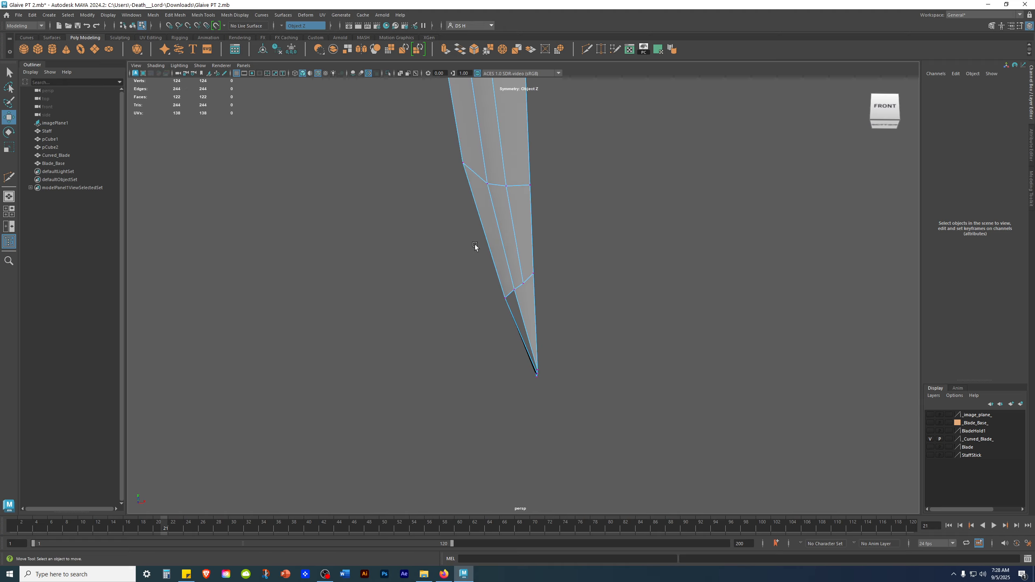
{"action": "left_click_drag", "start_coordinate": [516, 252], "coordinate": [577, 291], "text": "alt"}
{"action": "left_click_drag", "start_coordinate": [497, 224], "coordinate": [482, 188], "text": "alt"}
{"action": "right_click_drag", "start_coordinate": [475, 173], "coordinate": [688, 82]}
{"action": "left_click_drag", "start_coordinate": [467, 245], "coordinate": [511, 272], "text": "alt"}
{"action": "left_click", "coordinate": [507, 222]}
{"action": "right_click_drag", "start_coordinate": [506, 220], "coordinate": [475, 219], "text": "shift"}
{"action": "left_click_drag", "start_coordinate": [533, 282], "coordinate": [511, 209], "text": "alt"}
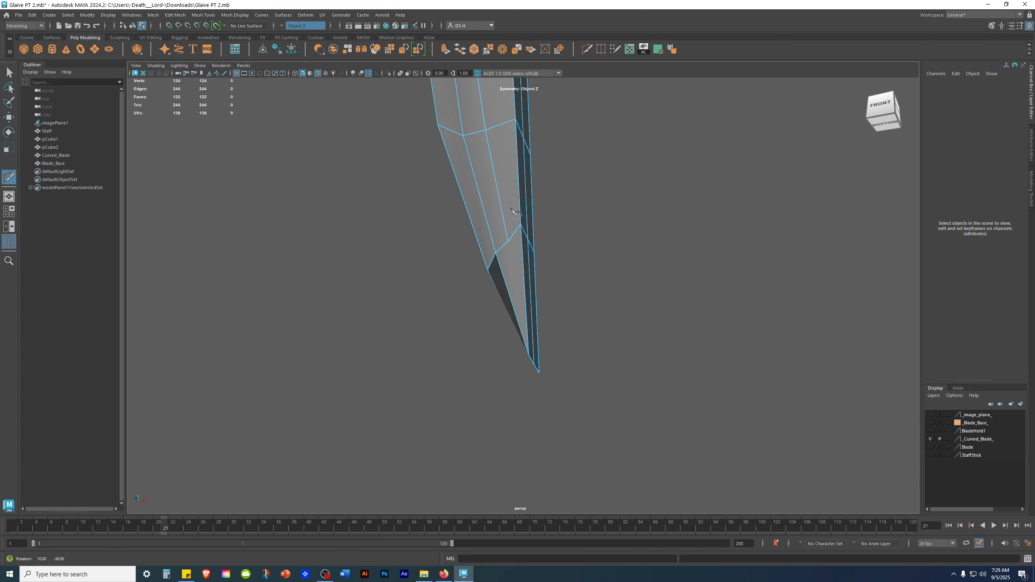
Multi-Cut another edge across the blade's width lower down near the tip.
{"action": "right_click_drag", "start_coordinate": [512, 212], "coordinate": [510, 219], "text": "alt"}
{"action": "left_click_drag", "start_coordinate": [597, 277], "coordinate": [576, 327], "text": "alt"}
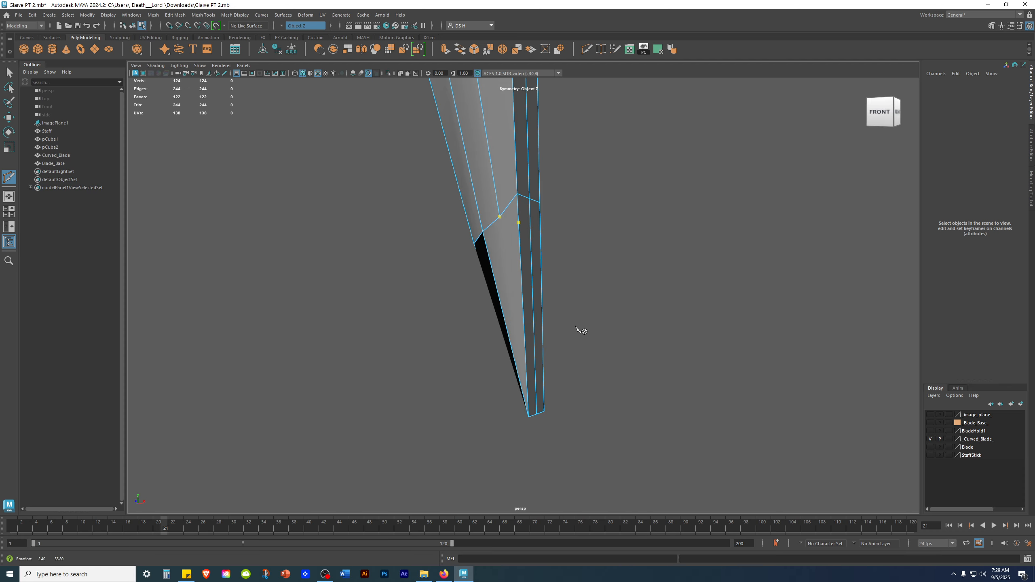
{"action": "left_click_drag", "start_coordinate": [526, 361], "coordinate": [556, 356], "text": "alt"}
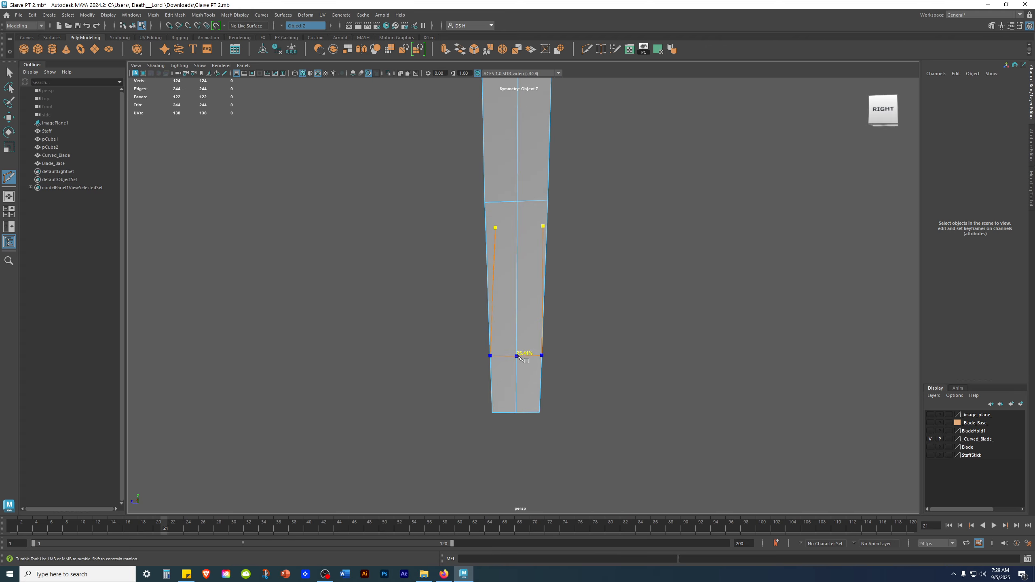
{"action": "left_click_drag", "start_coordinate": [564, 360], "coordinate": [646, 374], "text": "alt"}
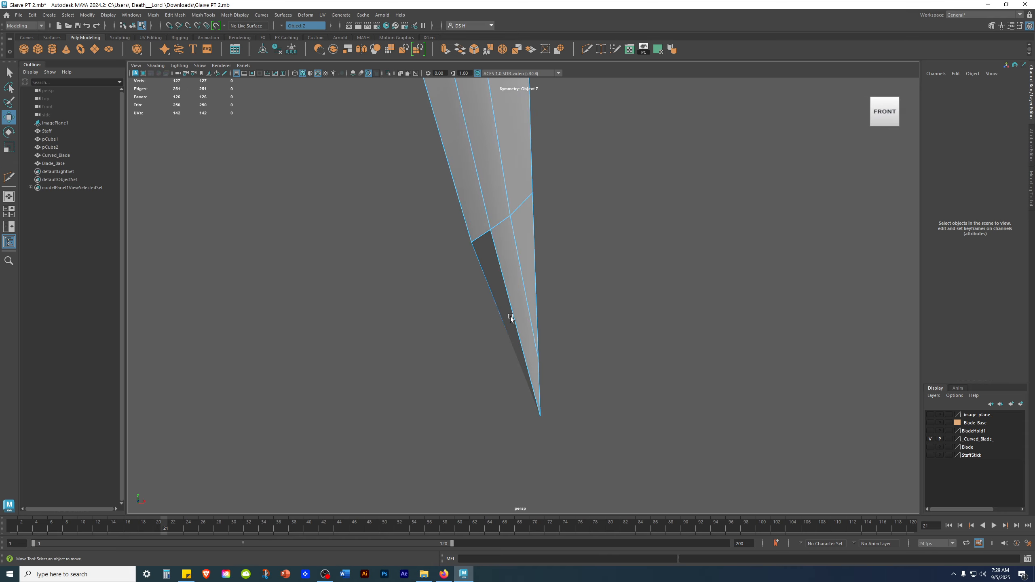